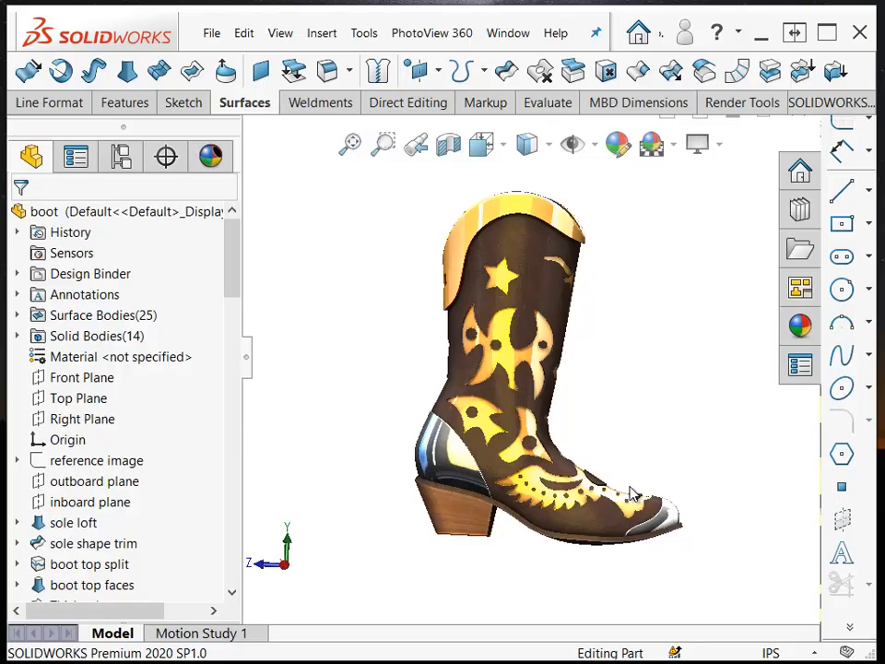
- Switch the boot part's FeatureManager tree to the flat tree view
middle_click_drag(669, 443, 562, 474)
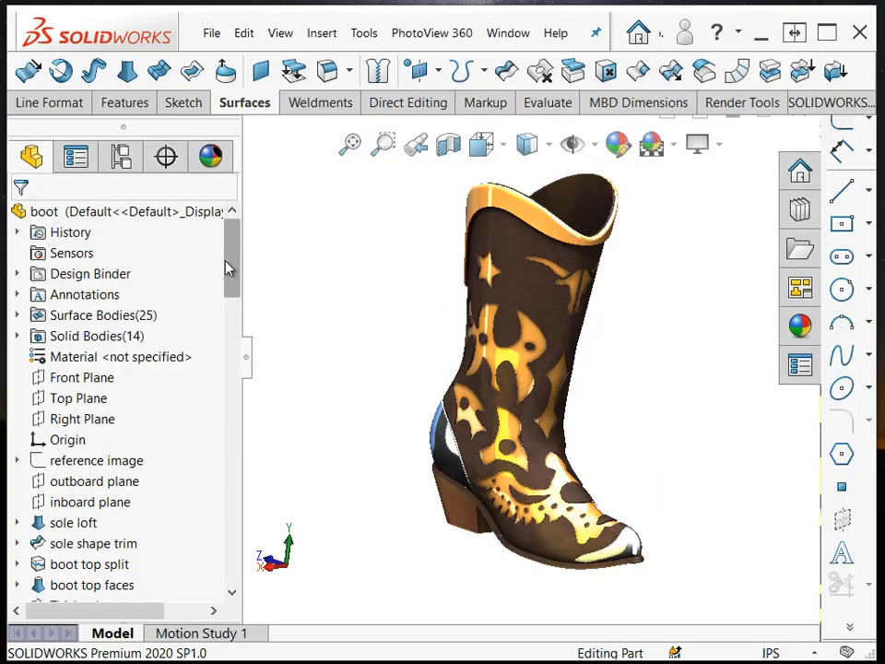
right_click(161, 221)
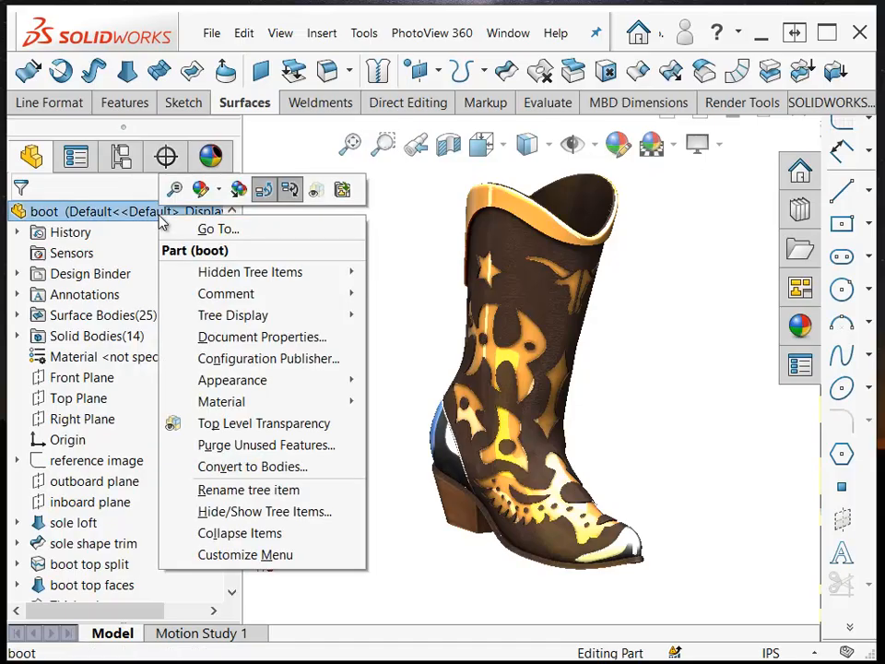
mouse_move(203, 309)
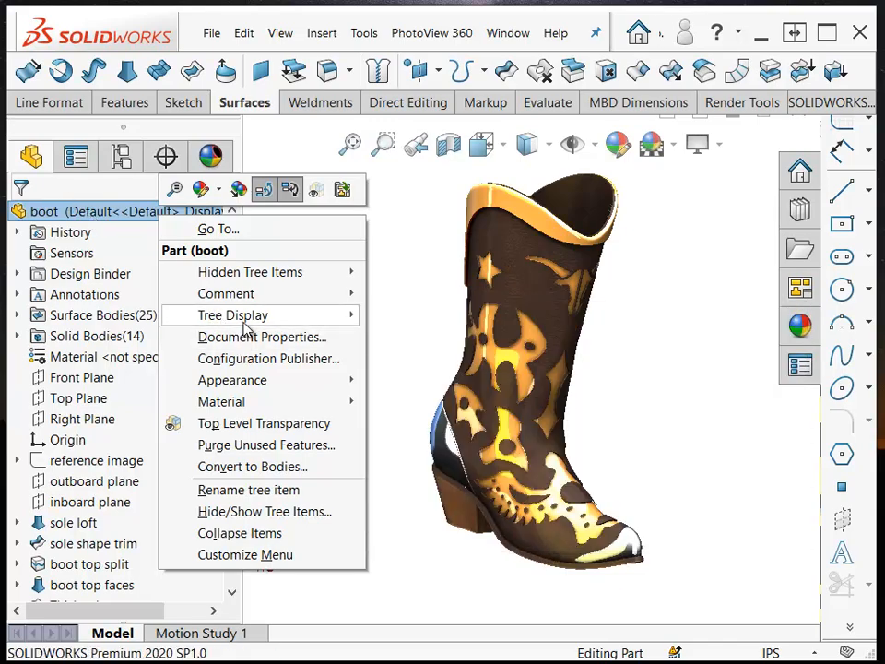
mouse_move(245, 324)
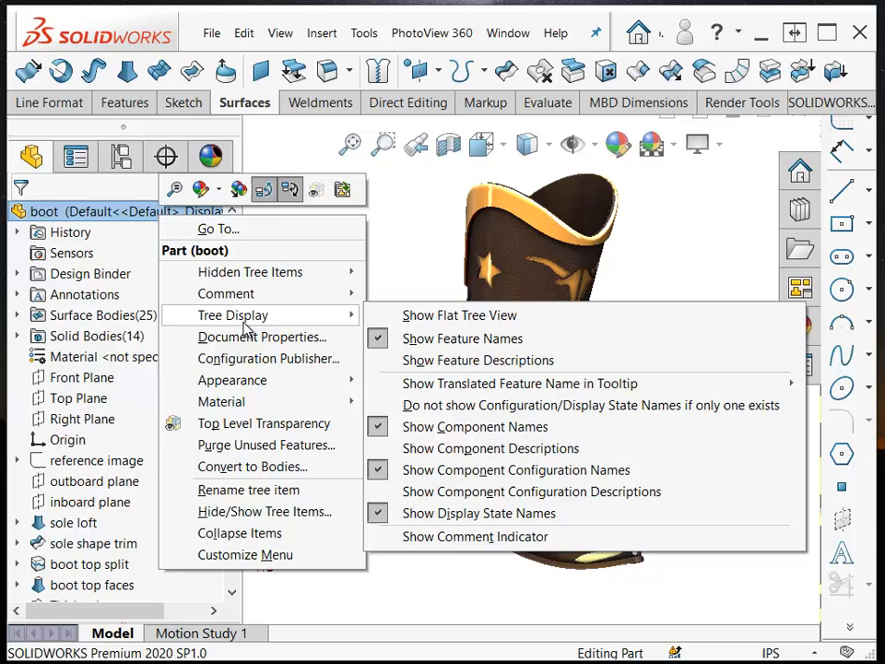
left_click(440, 320)
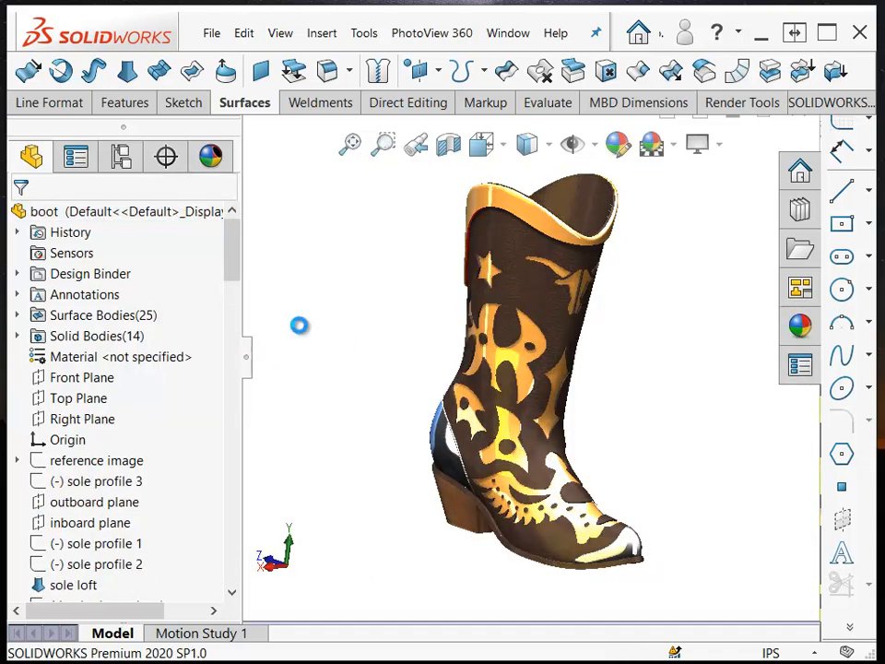
- Examine the parent and child references of the outboard front feature in the flat feature list and the Dynamic Reference Visualization (Child) option
mouse_move(233, 247)
left_mouse_down()
mouse_move(223, 318)
mouse_move(233, 397)
left_mouse_up()
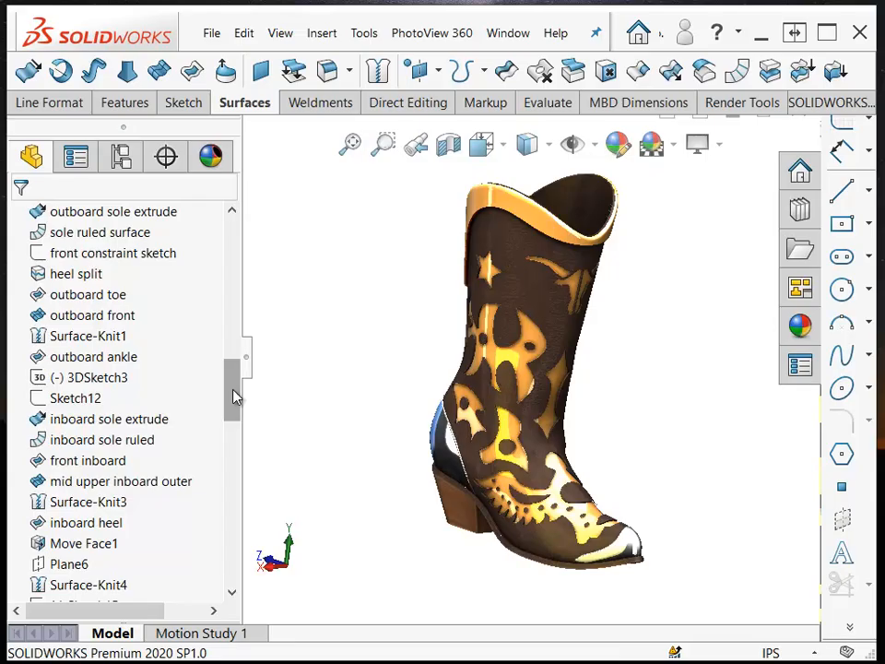
mouse_move(63, 317)
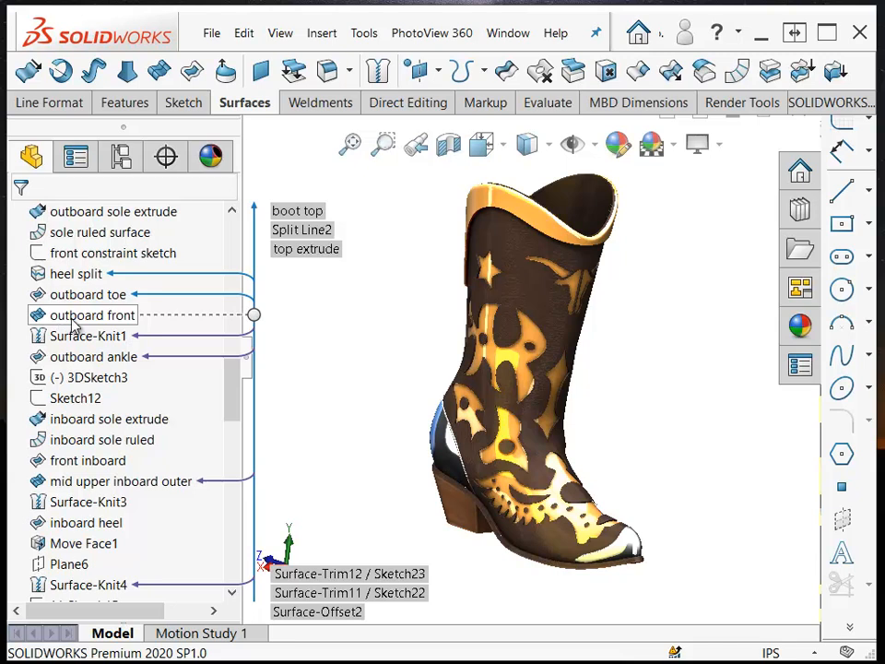
left_click_drag(234, 377, 237, 220)
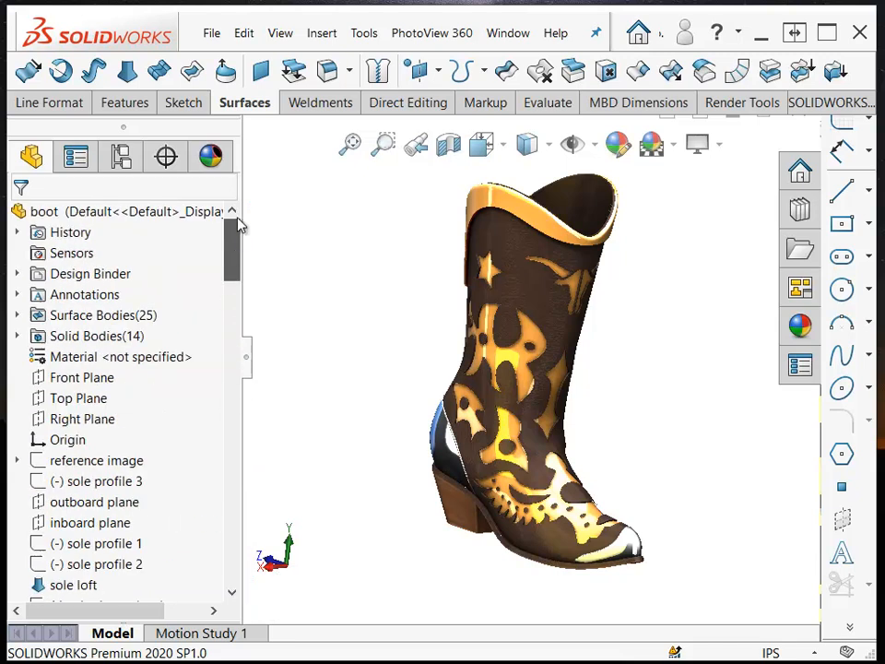
right_click(141, 215)
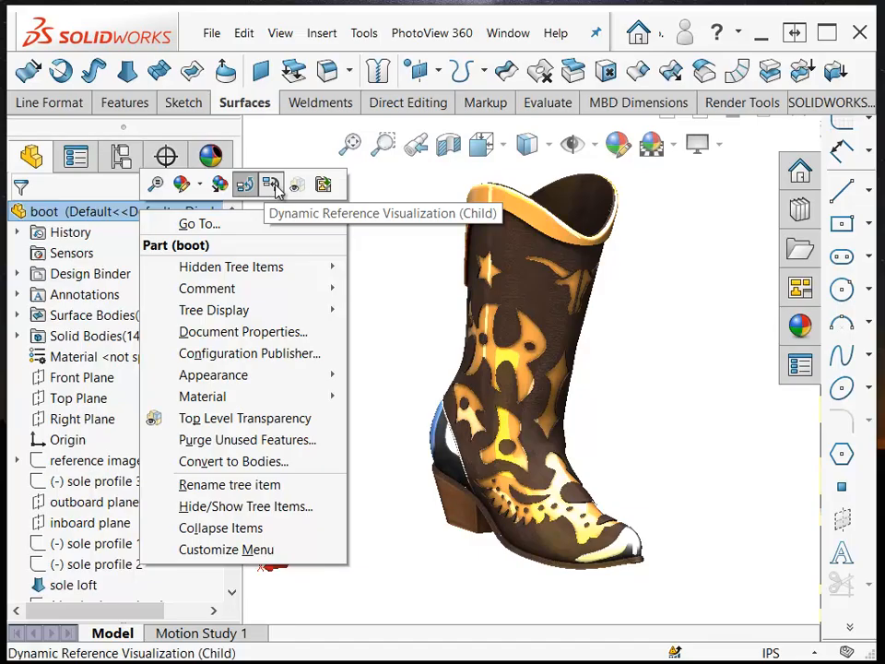
left_click(275, 184)
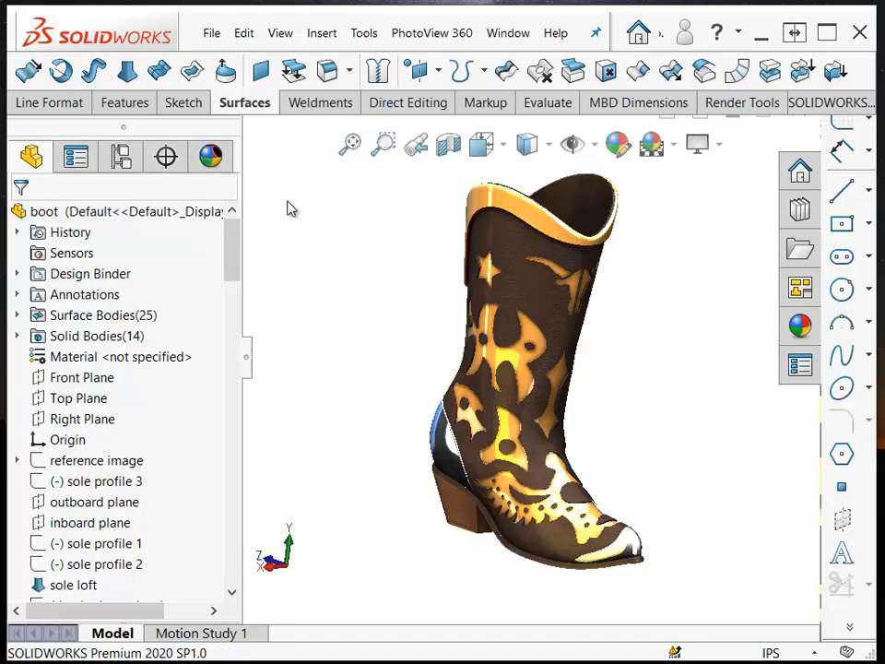
- Turn off the flat tree view for the boot part to restore the nested feature tree
right_click(102, 221)
mouse_move(291, 320)
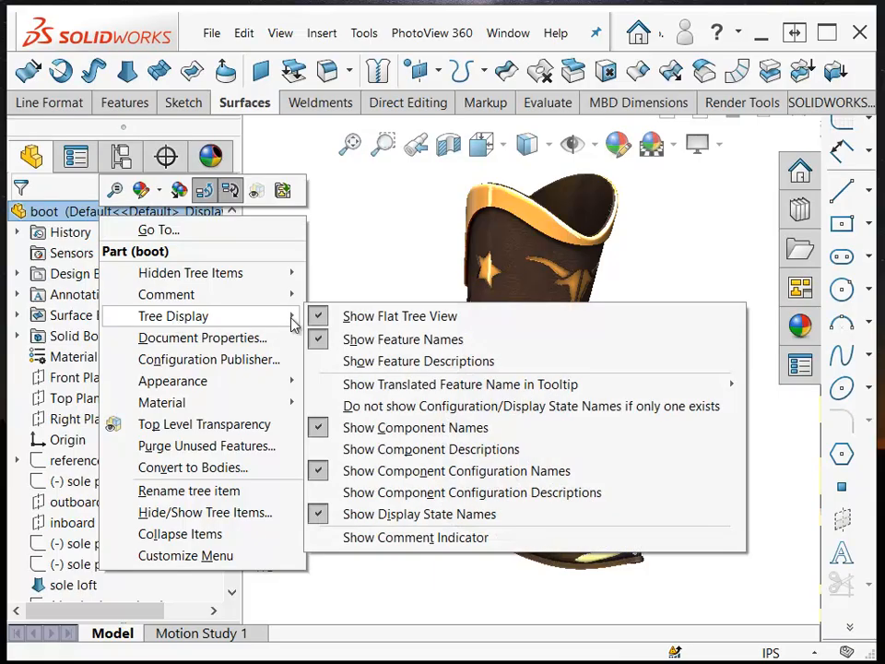
left_click(356, 327)
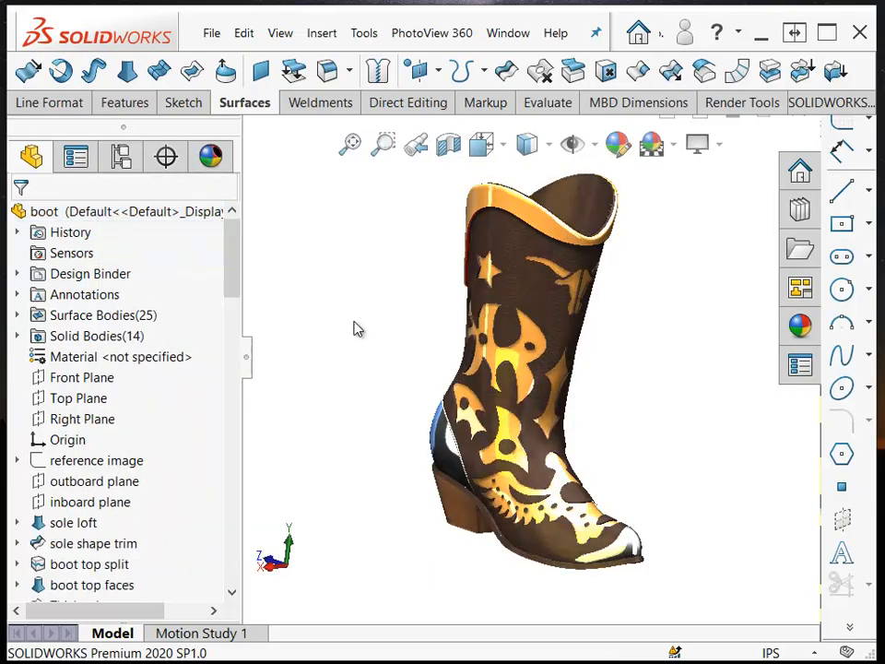
- Examine the sketches absorbed by the sole loft and the contents of the Surface Bodies and Solid Bodies folders
scroll(56, 415, "down", 2)
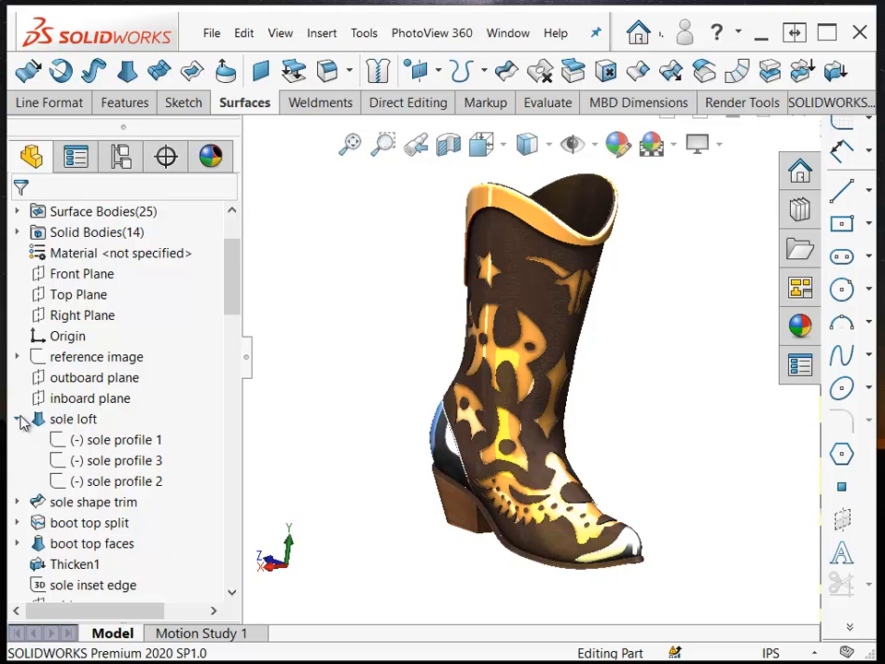
left_click(17, 418)
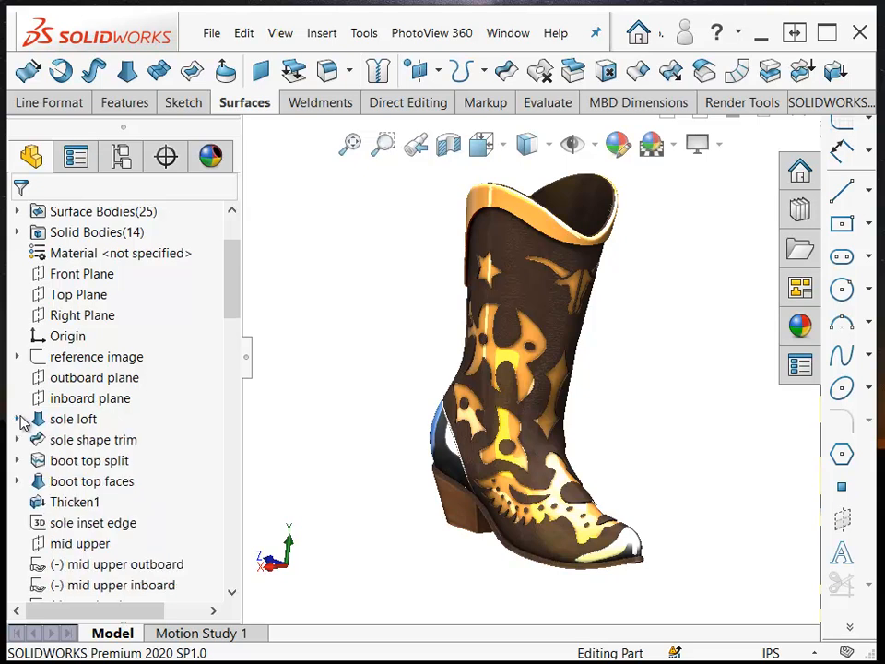
left_click_drag(230, 267, 218, 241)
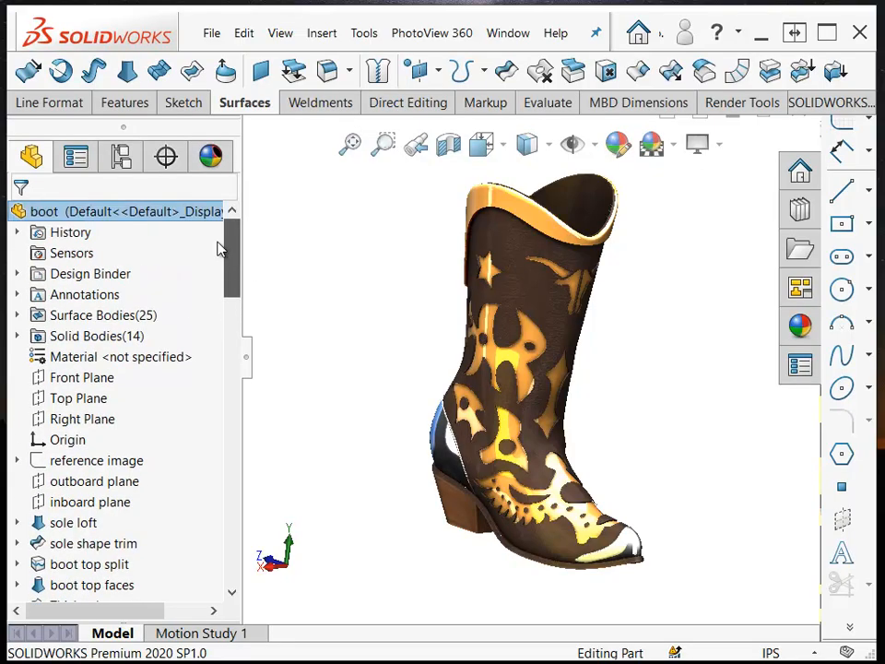
left_click(17, 315)
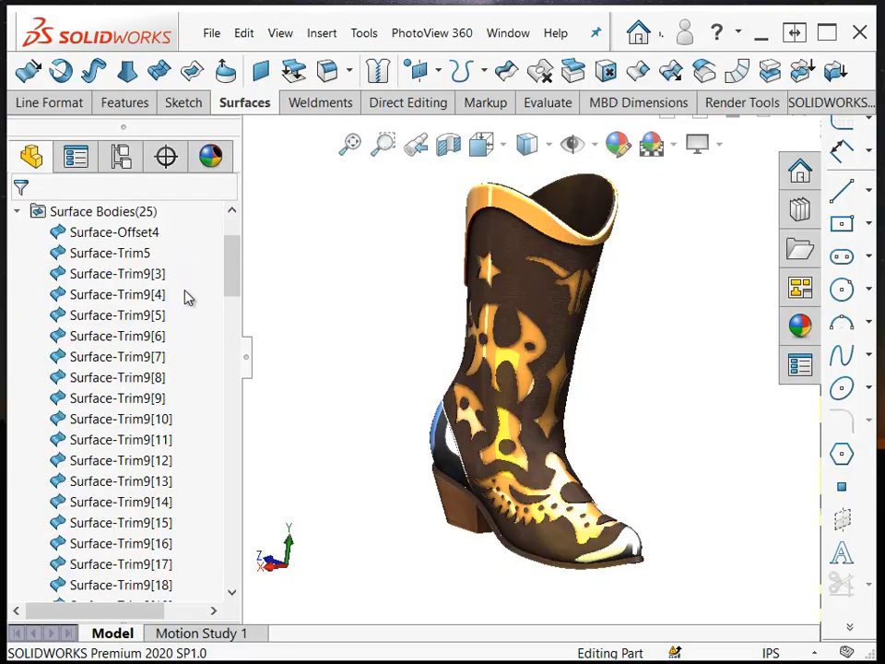
left_click(17, 211)
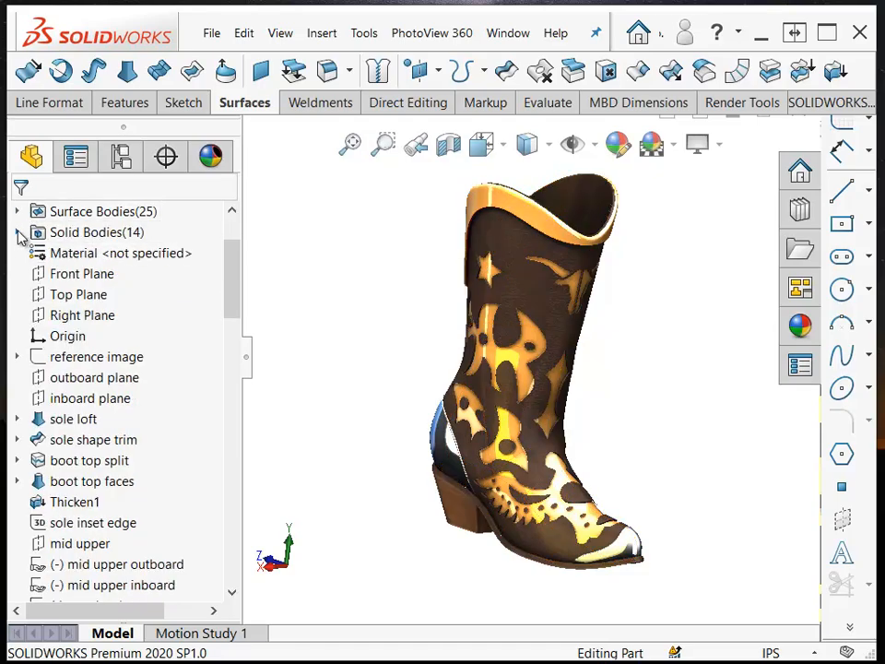
left_click(17, 232)
left_click(16, 232)
- Roll the model back to before the reference image sketch and check the FeatureManager system options for arrow key navigation
left_click(90, 361)
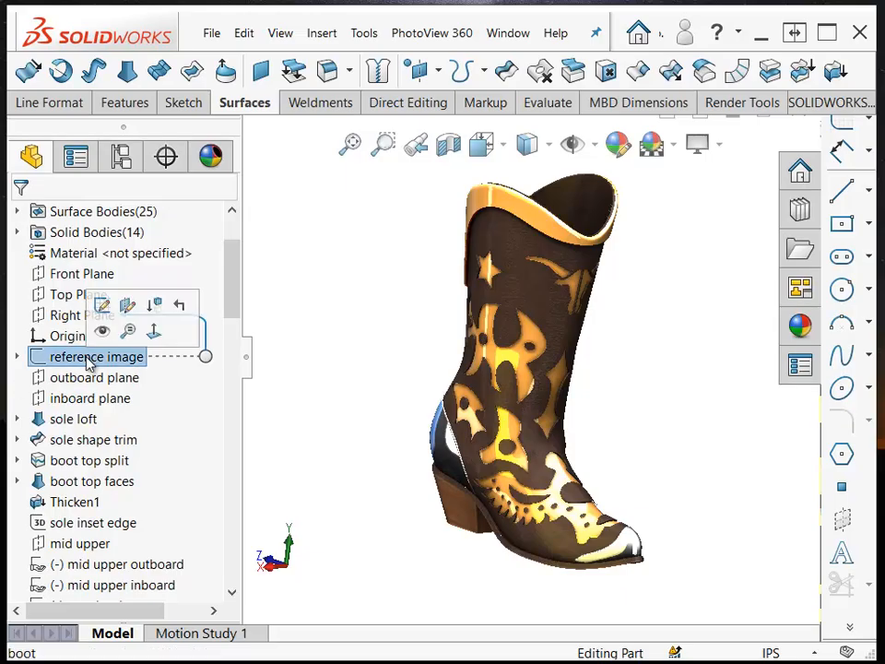
left_click(180, 309)
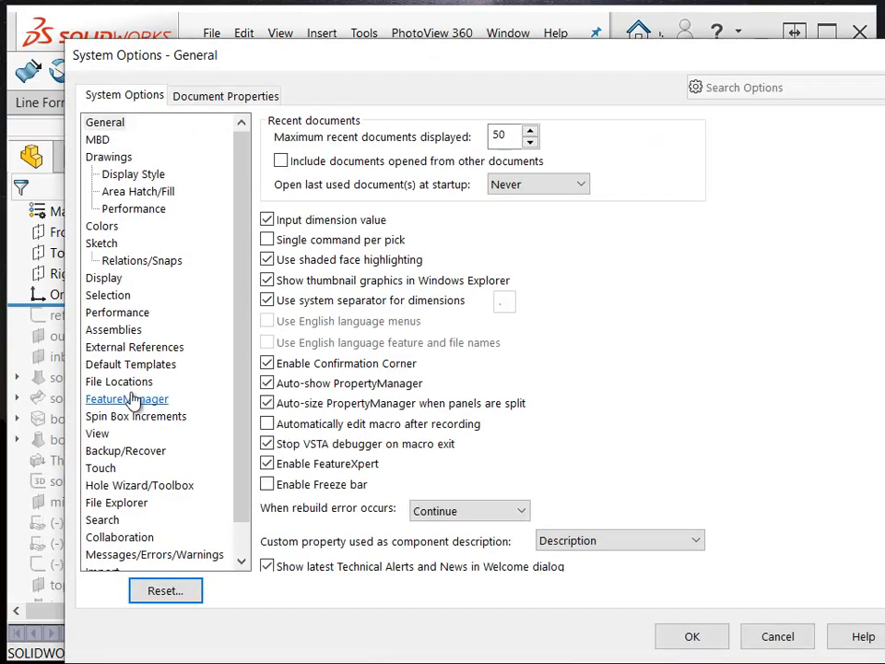
left_click(126, 400)
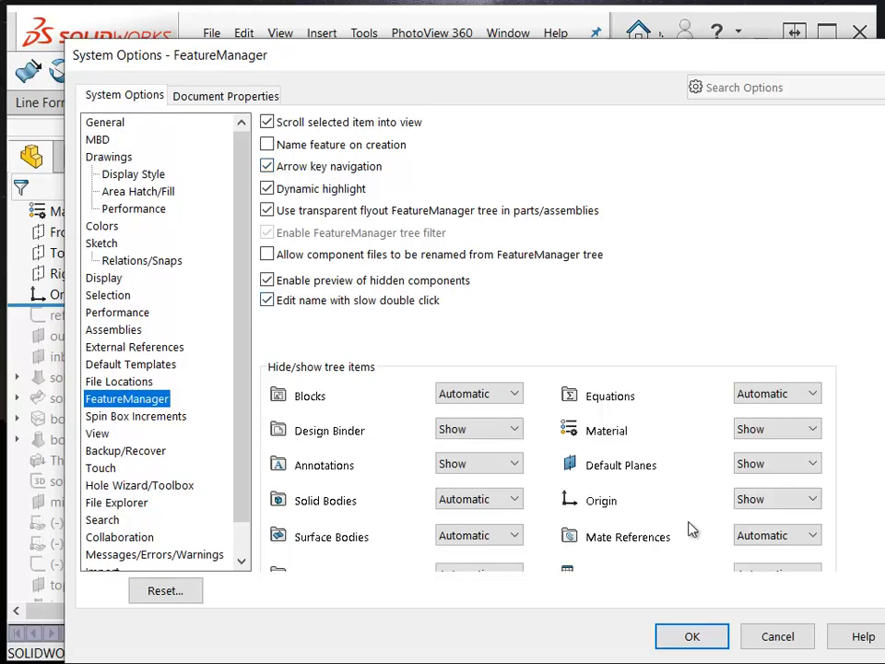
left_click(692, 636)
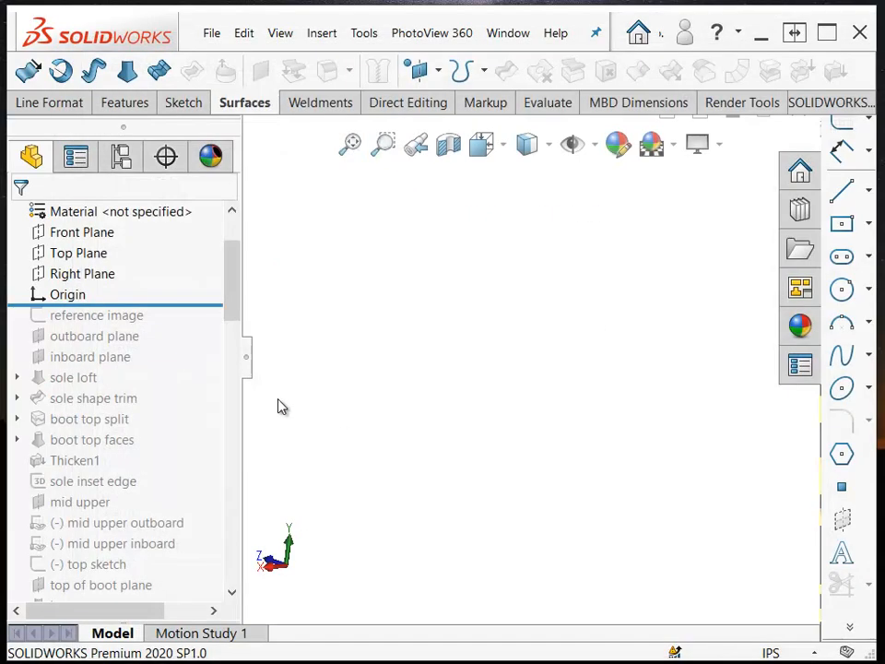
- Roll the model forward one feature at a time past the reference image, outboard plane and inboard plane through the sole loft
left_click(165, 302)
left_click_drag(164, 309, 153, 317)
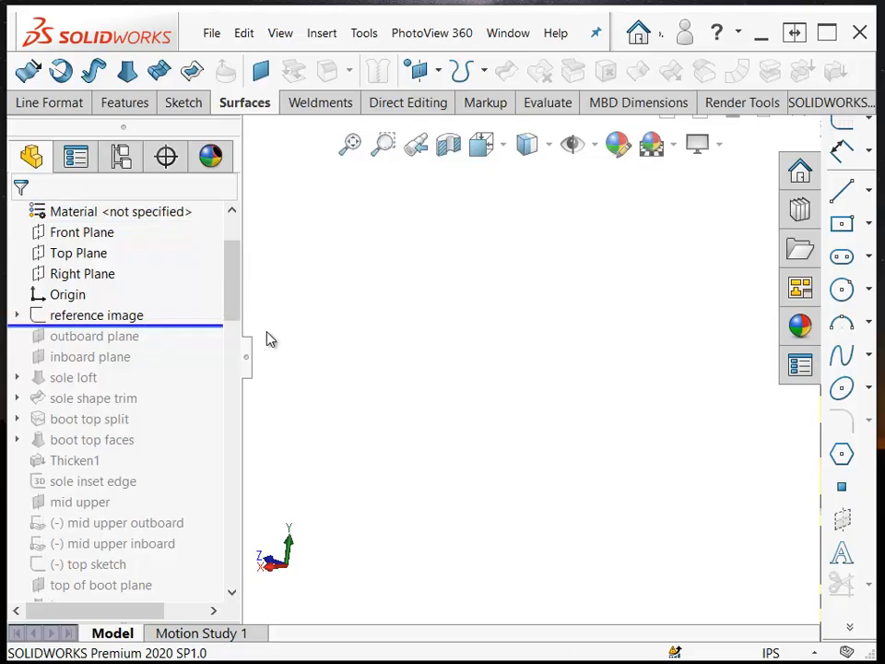
key("Down")
key("Down")
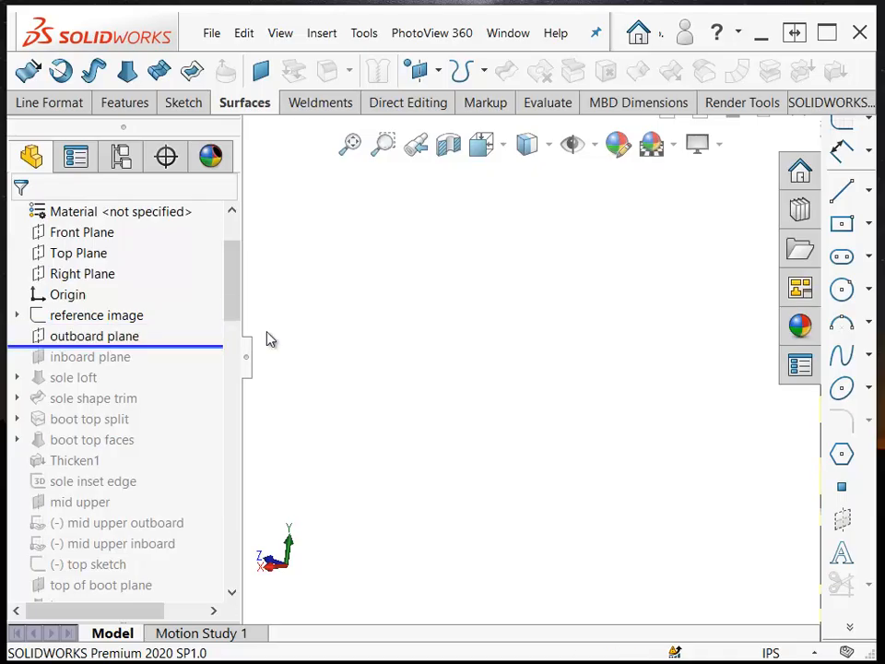
key("Down")
key("Down")
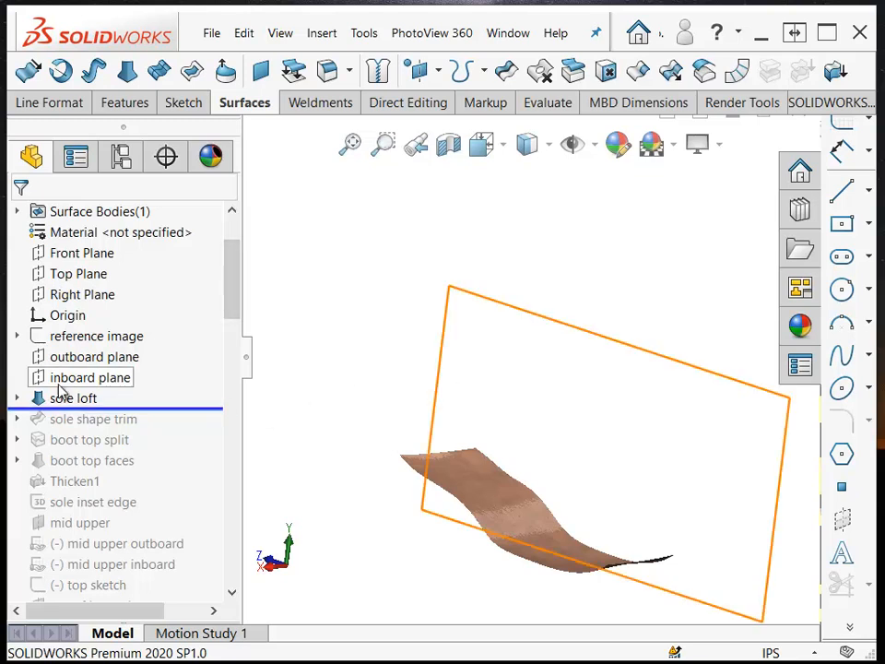
- Inspect the sole loft surface from above together with its three sole profile sketches and its references
left_click(15, 398)
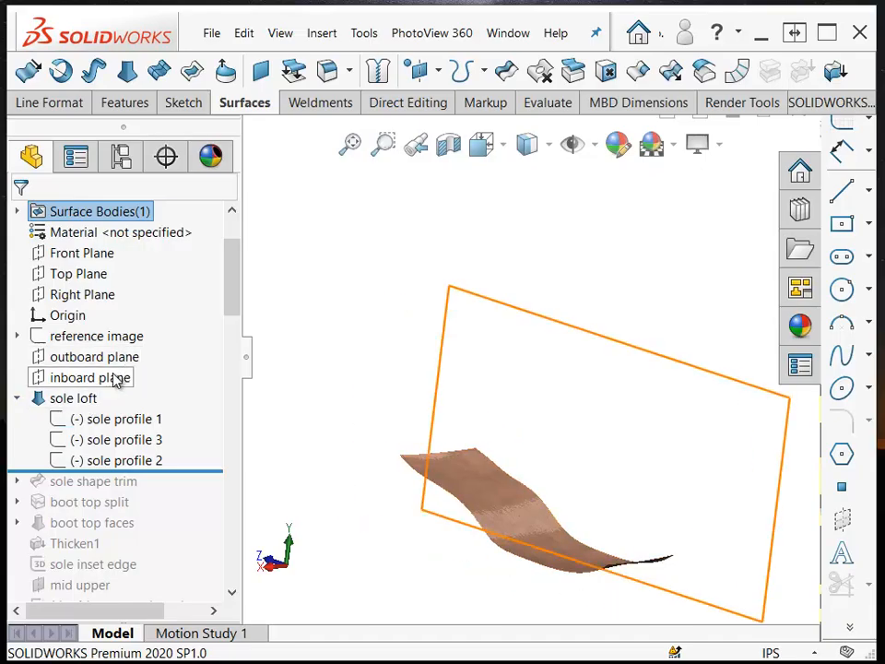
middle_click_drag(311, 341, 332, 326)
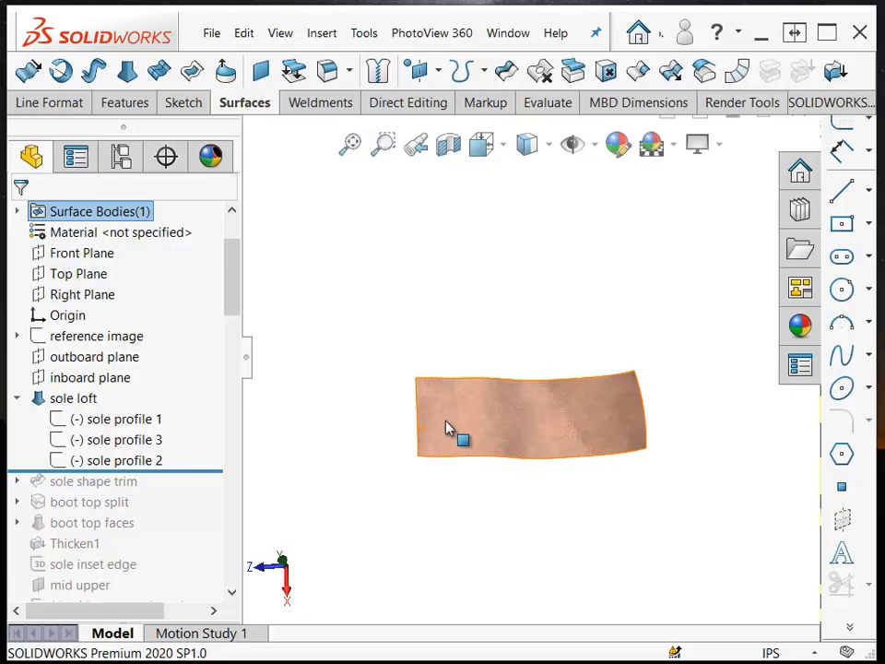
left_click(63, 403)
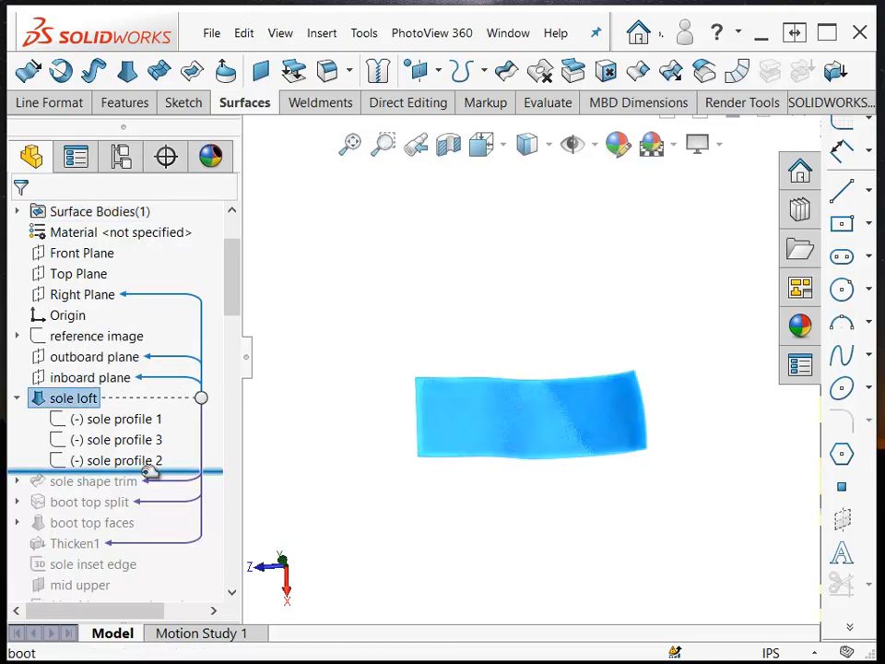
- Roll the model forward past the sole shape trim and inspect its sole shape sketch against the trimmed surface
left_click_drag(148, 474, 142, 480)
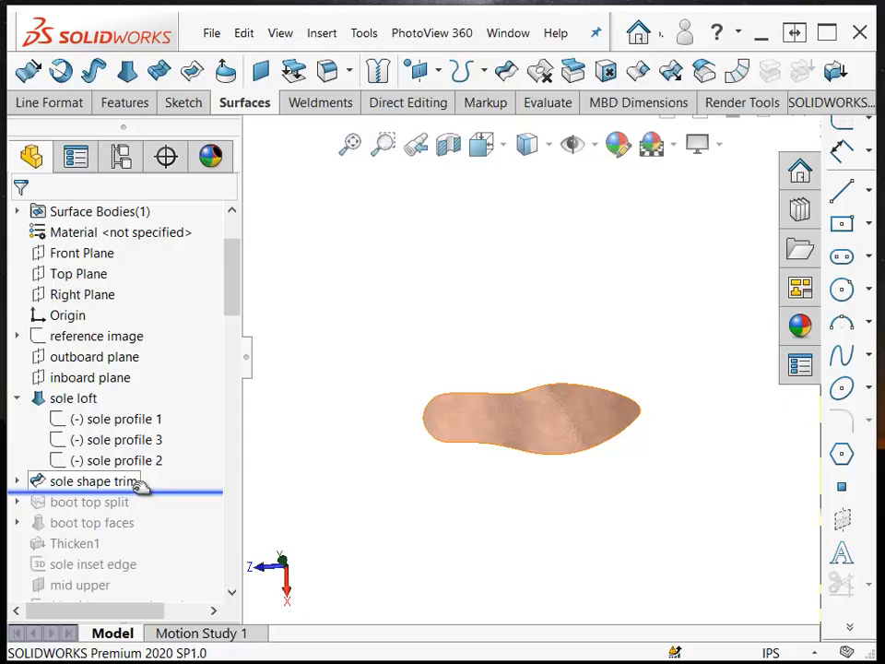
left_click(18, 481)
left_click(74, 502)
mouse_move(369, 516)
middle_mouse_down()
mouse_move(428, 505)
mouse_move(506, 452)
middle_mouse_up()
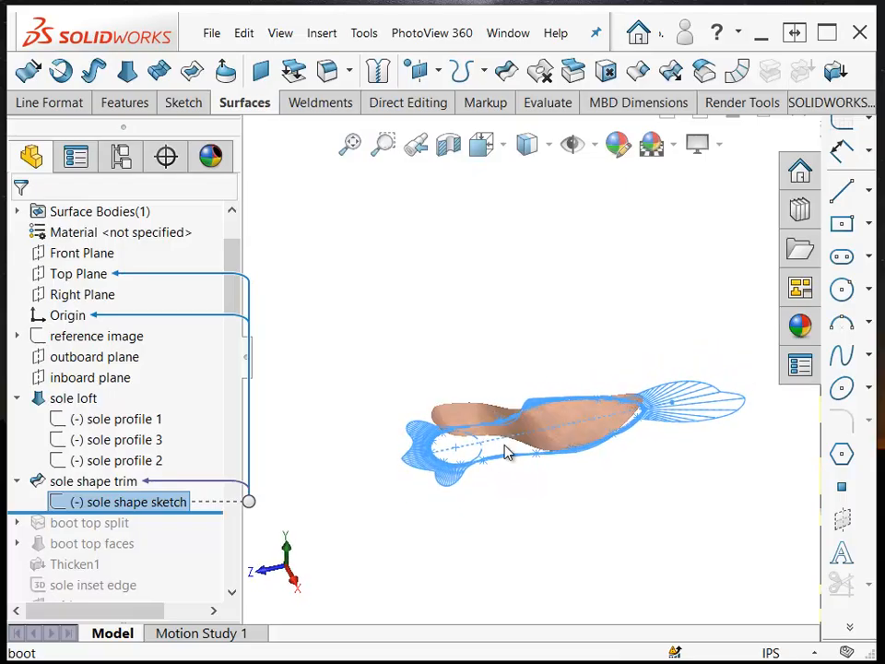
left_click(412, 532)
middle_click_drag(413, 532, 327, 548)
- Roll the model forward past the boot top split and inspect where it divides the sole surface
left_click_drag(168, 514, 164, 530)
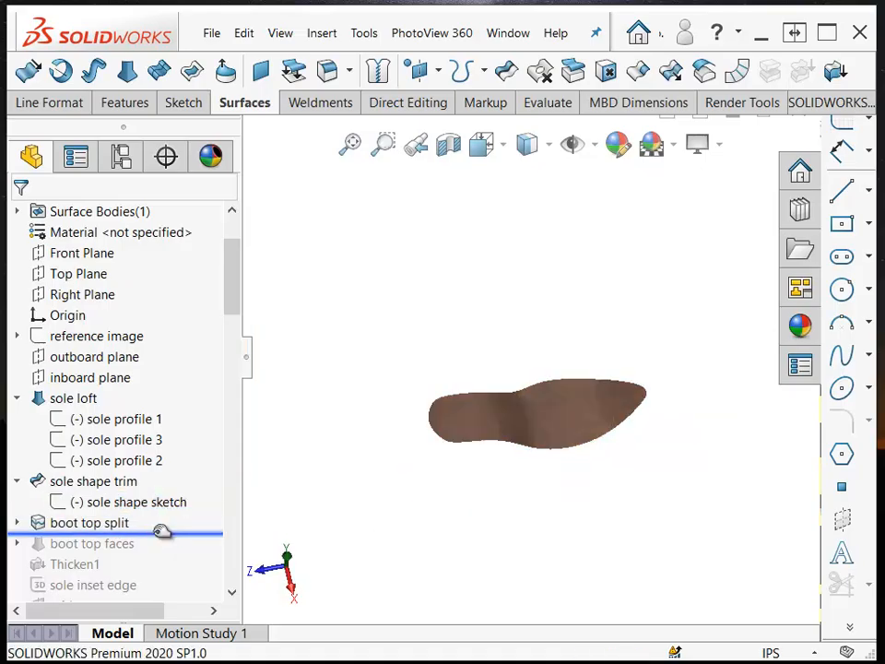
left_click(63, 523)
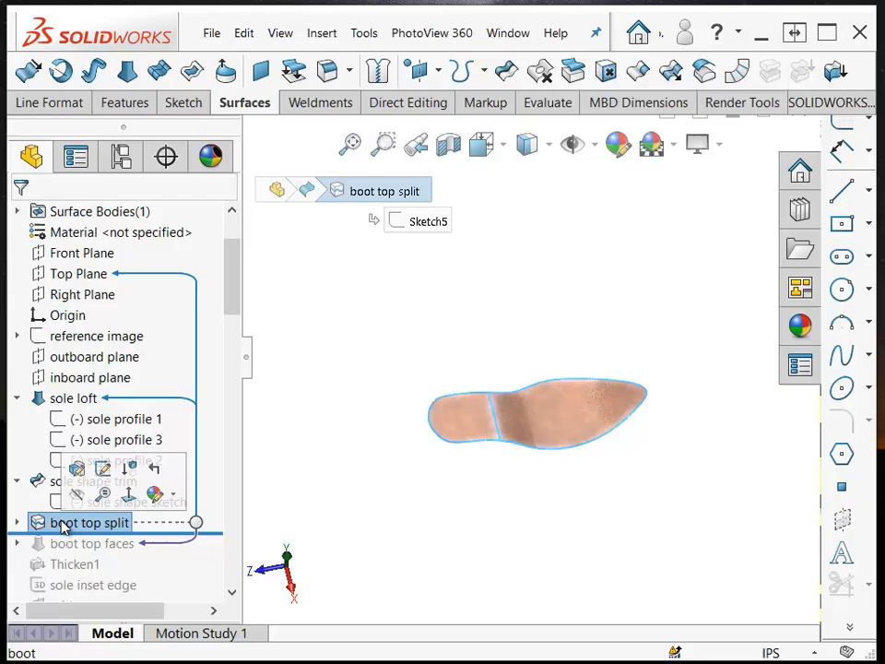
left_click(422, 516)
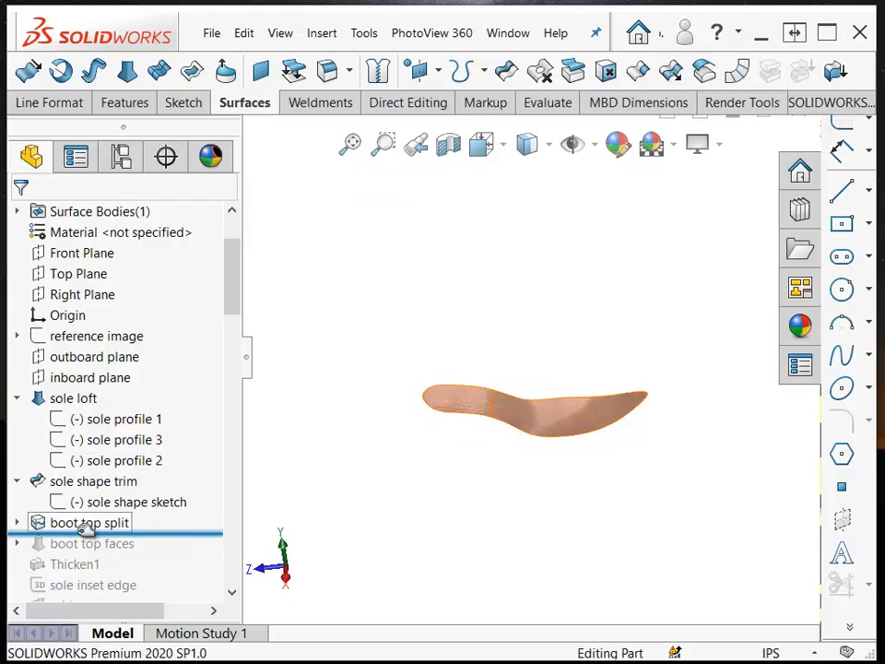
- Rename the boot top split feature to "sole split" and view its dividing line on the sole up close
double_click(100, 524)
left_click_drag(103, 523, 53, 522)
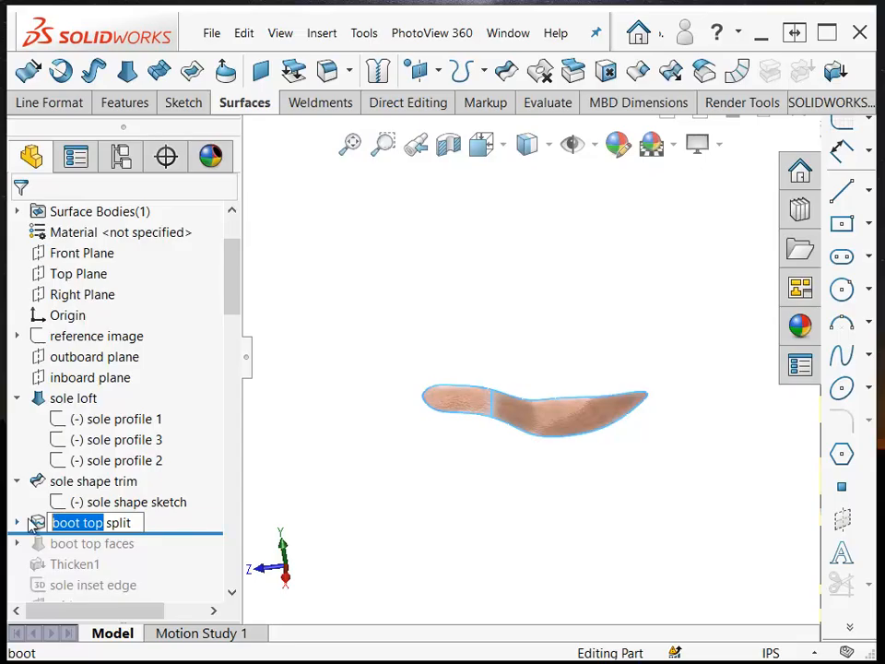
type("sole")
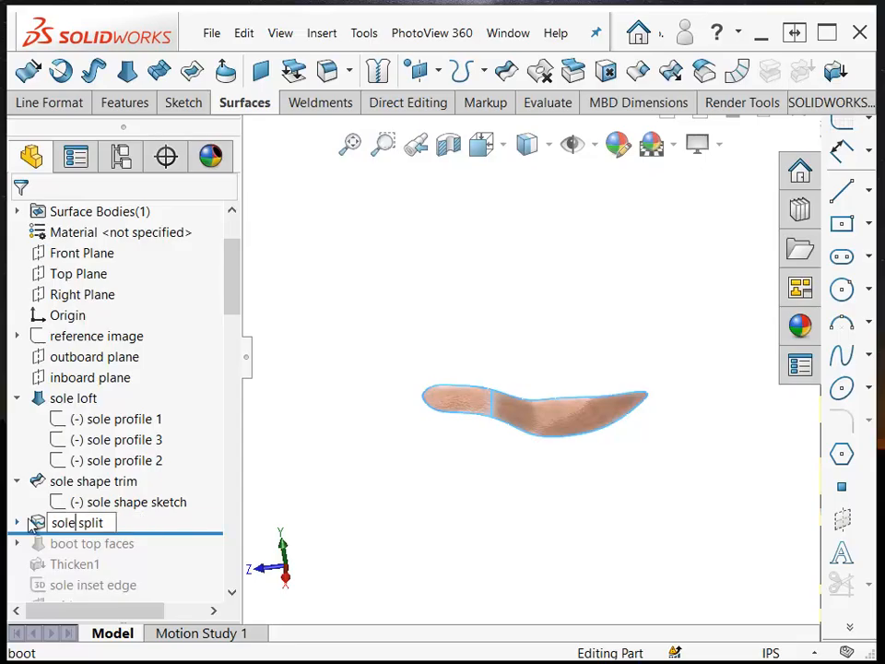
key("Return")
scroll(489, 409, "down", 3)
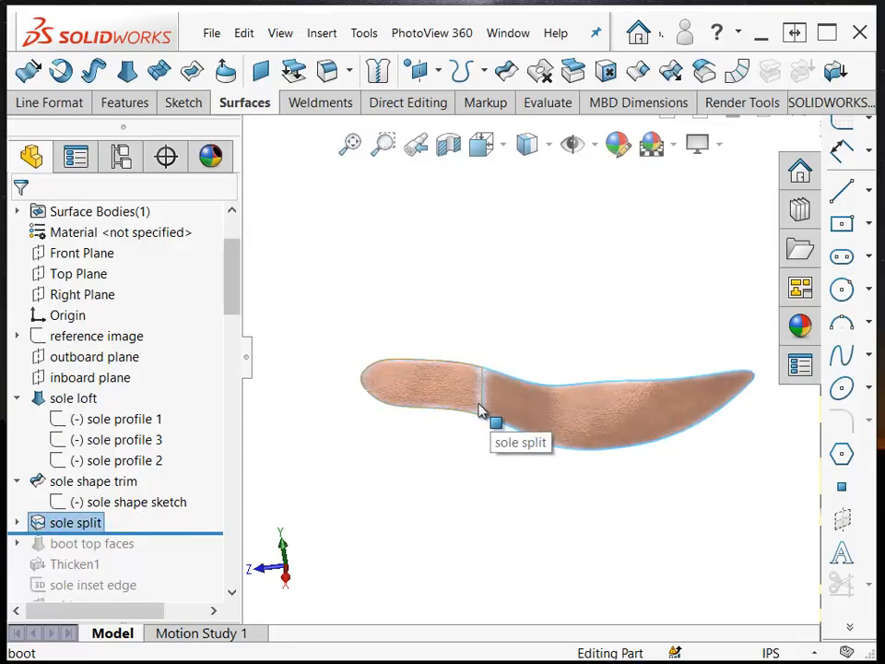
- Roll the model forward past the boot top faces feature and inspect the body and references it adds beneath the sole
left_click(382, 397)
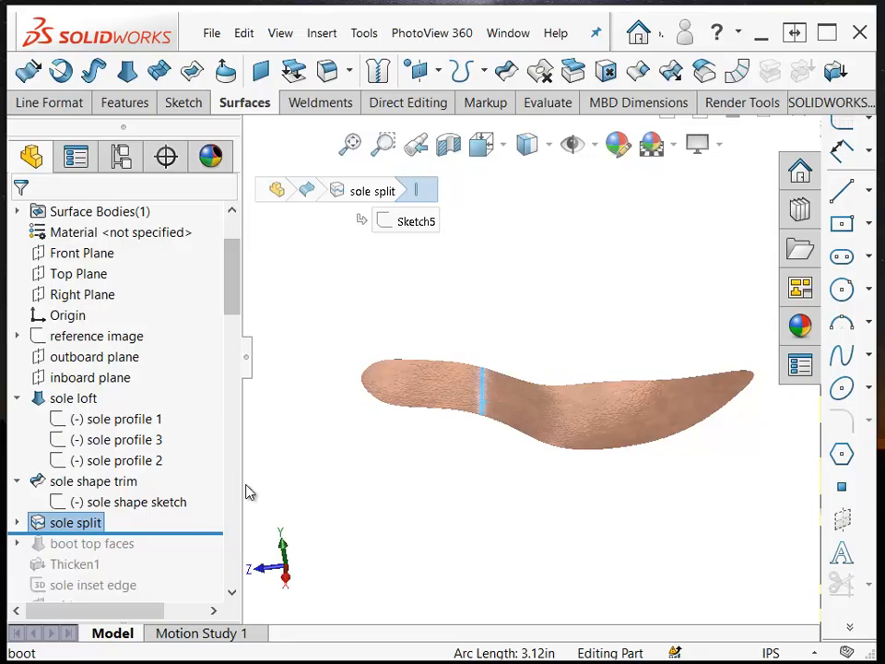
left_click_drag(174, 538, 172, 546)
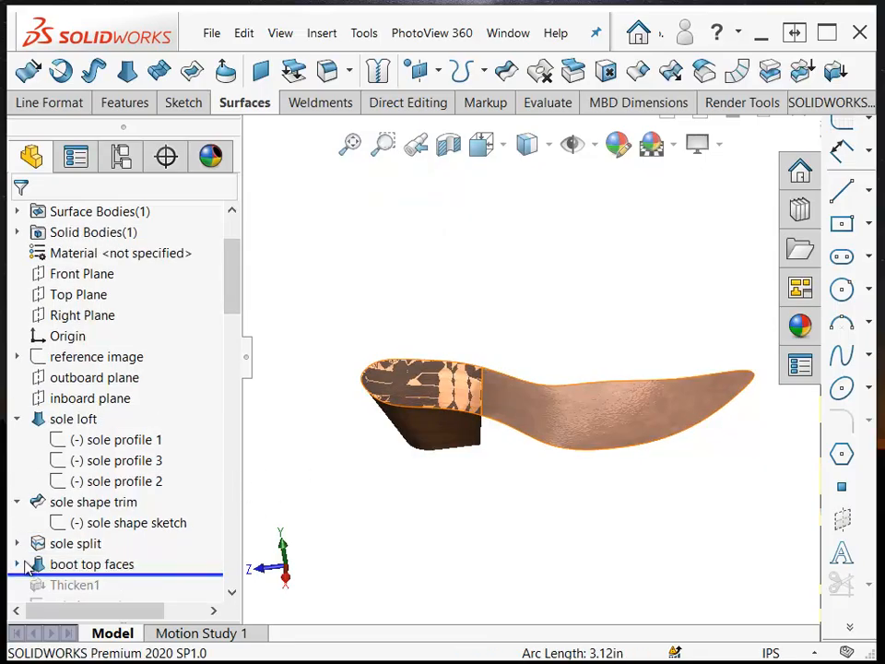
left_click(88, 566)
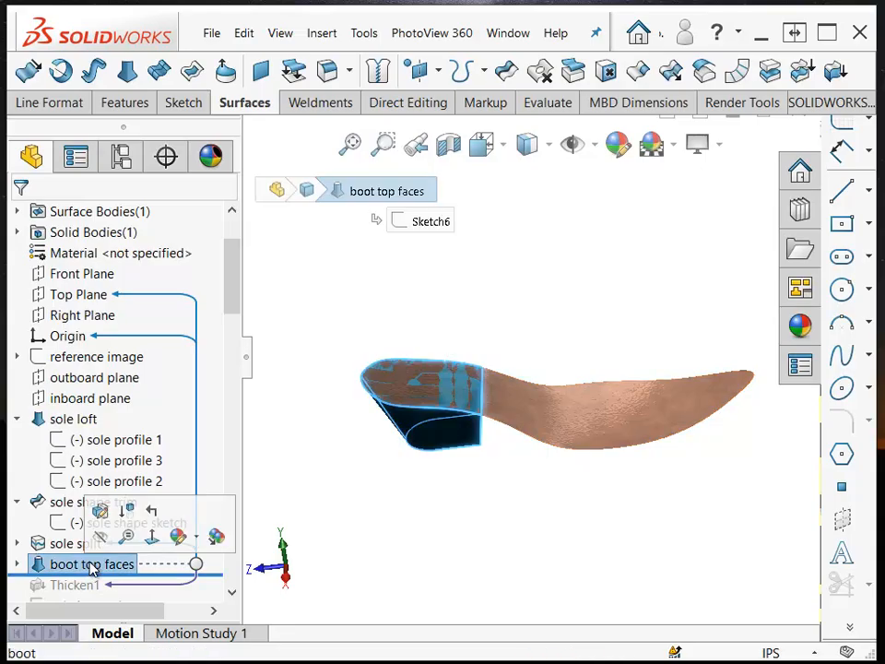
- Rename the boot top faces feature to "heel" and the sole split feature to "heel sole split"
left_click(91, 566)
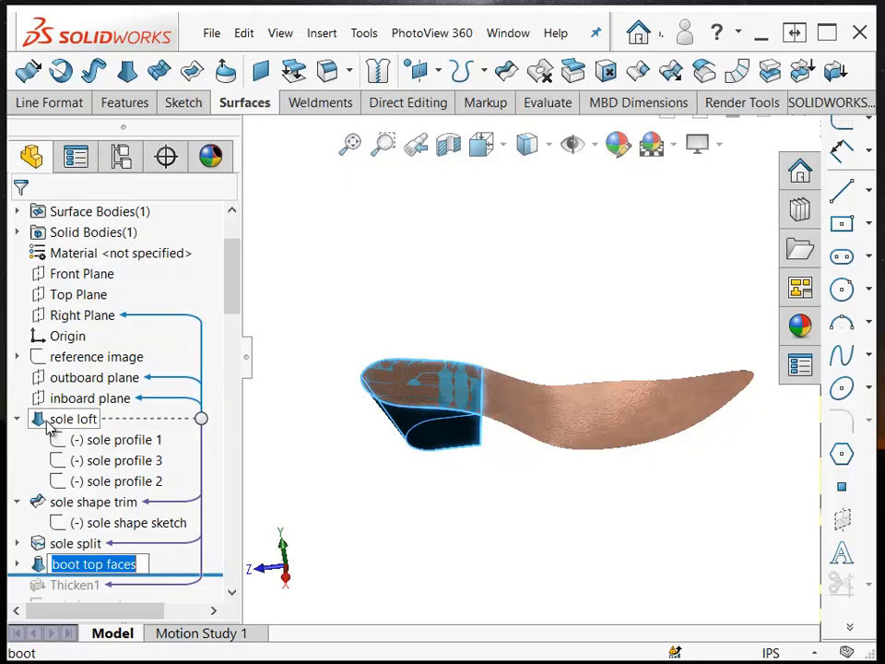
left_click(103, 564)
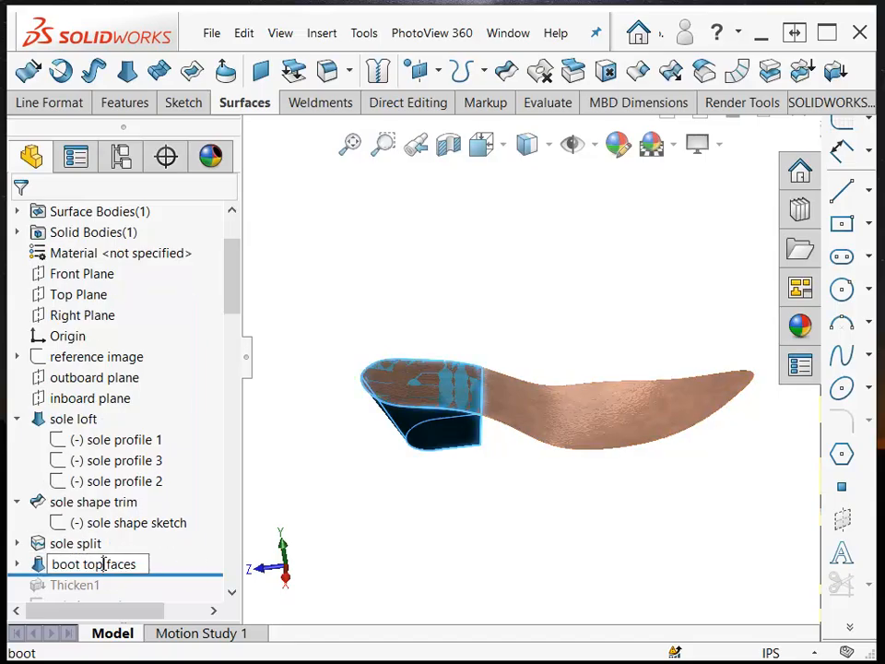
left_click_drag(136, 564, 50, 565)
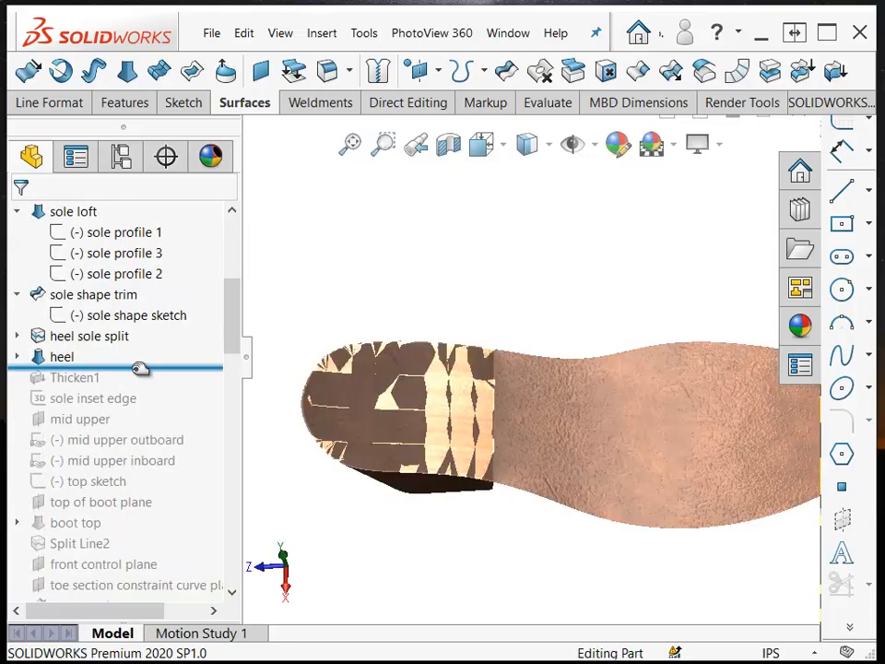
- Roll the model forward past Thicken1 and inspect the thickened sole where it meets the heel
mouse_move(136, 376)
left_mouse_down()
mouse_move(128, 389)
mouse_move(129, 362)
left_mouse_up()
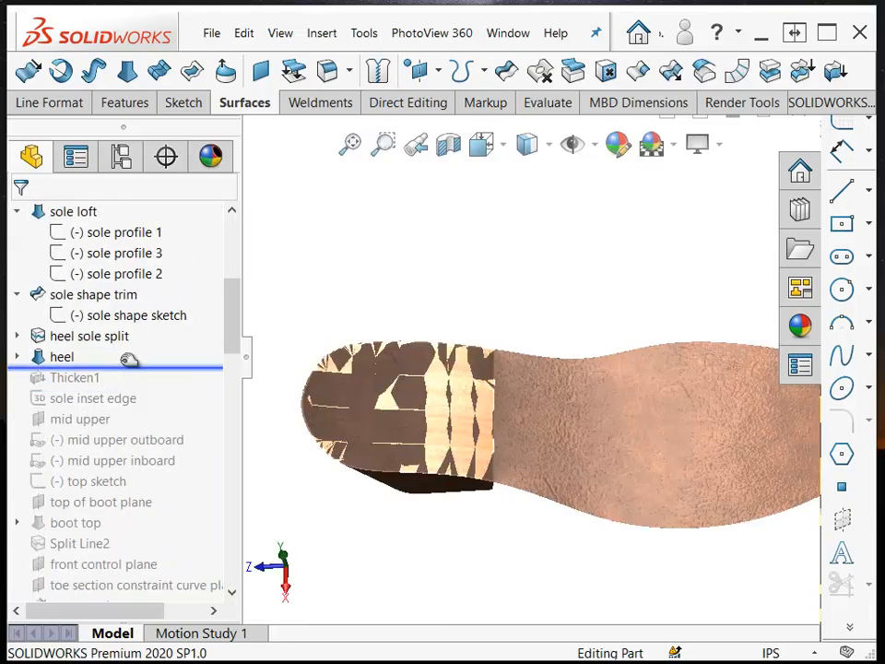
middle_click_drag(435, 584, 411, 605)
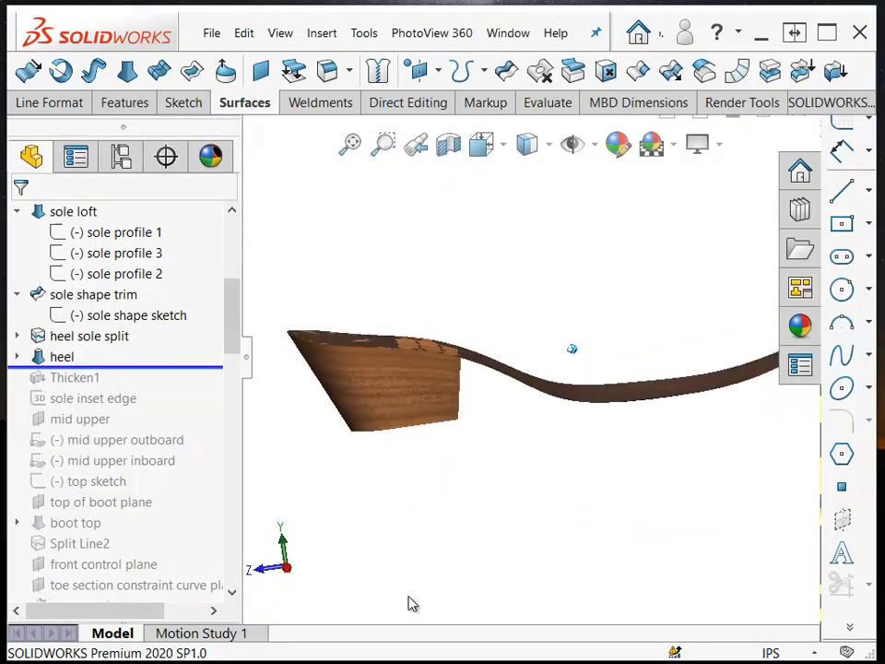
left_click_drag(136, 369, 132, 386)
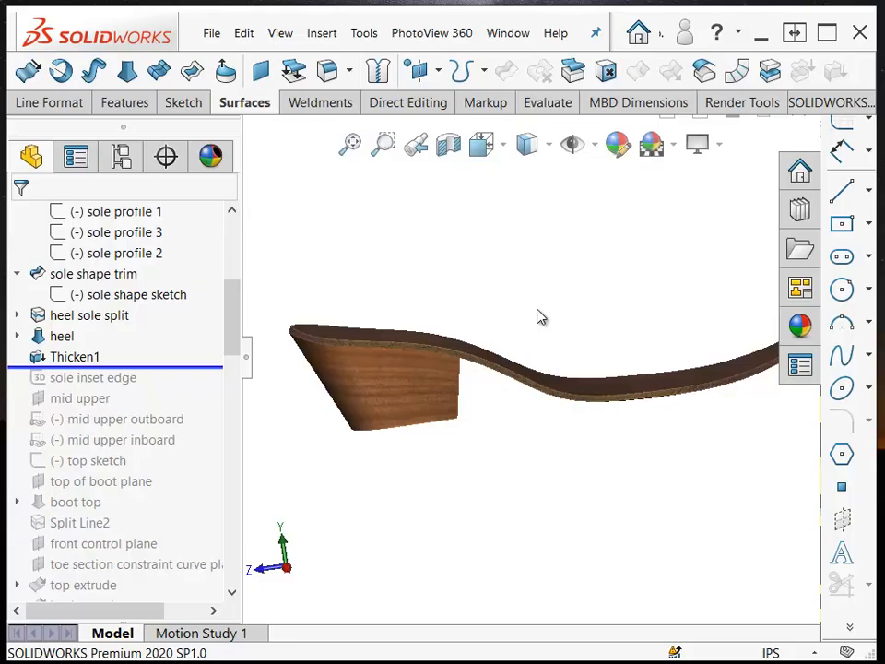
scroll(307, 362, "down", 2)
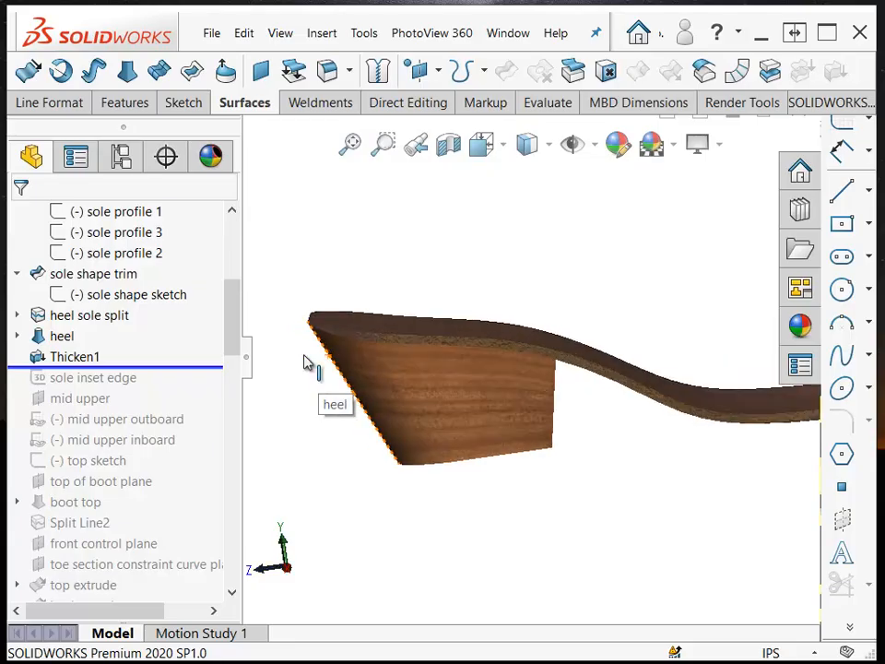
scroll(308, 369, "down", 4)
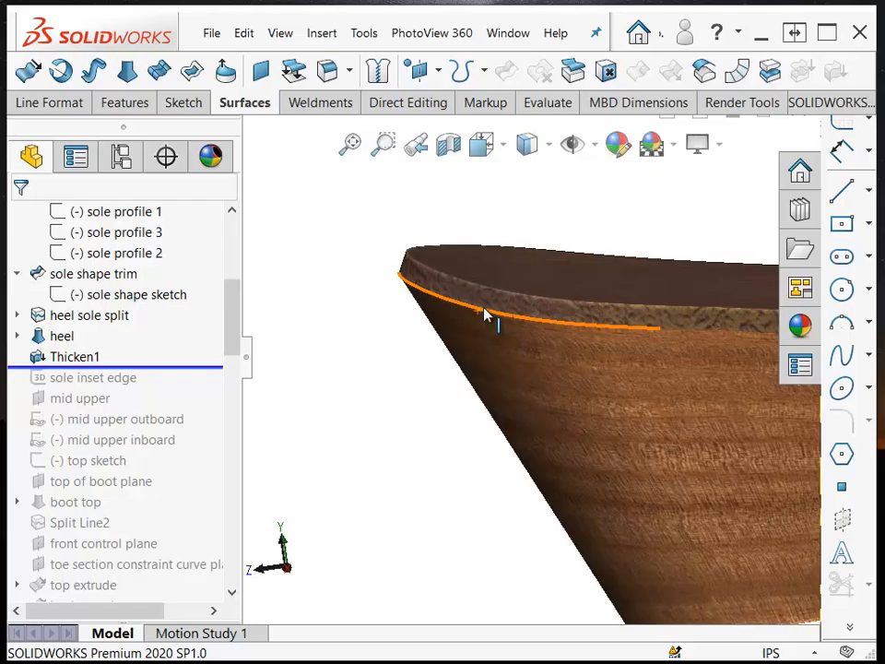
scroll(485, 316, "up", 5)
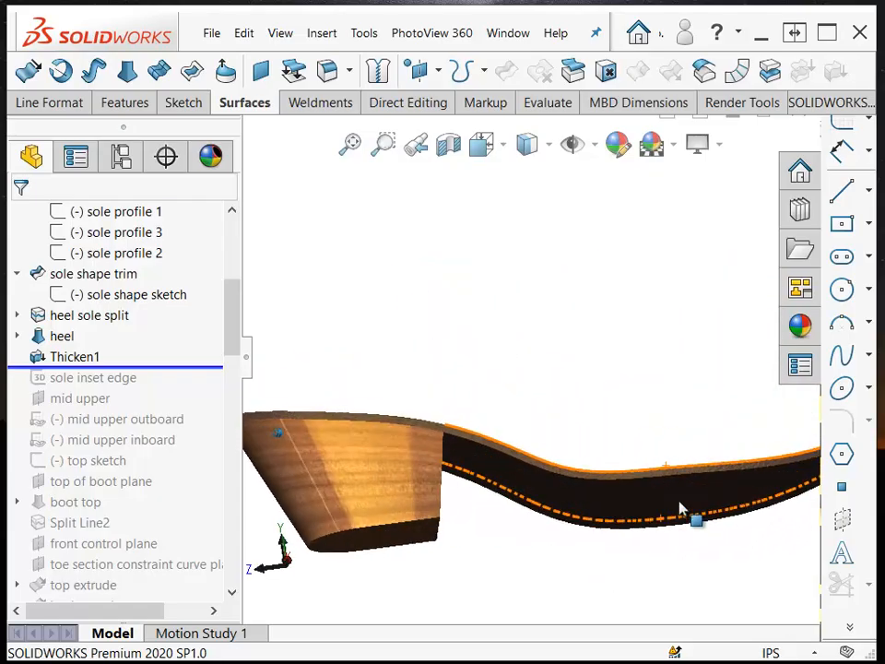
- Roll the model forward past the sole inset edge sketch and check which features depend on the Top Plane
mouse_move(694, 520)
middle_mouse_down()
mouse_move(669, 519)
mouse_move(707, 536)
mouse_move(699, 531)
middle_mouse_up()
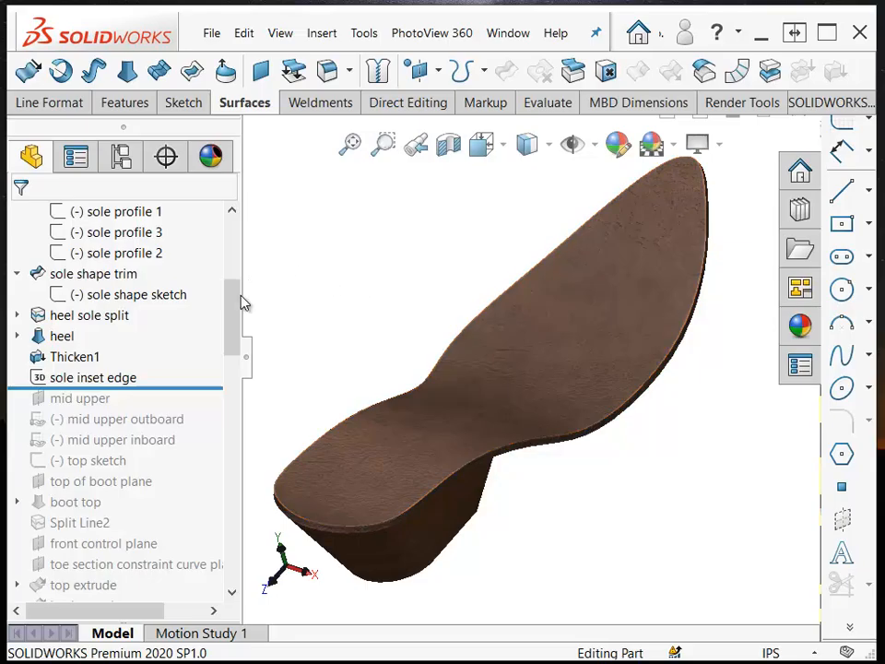
left_click_drag(236, 325, 232, 198)
left_click(89, 380)
left_click(90, 380)
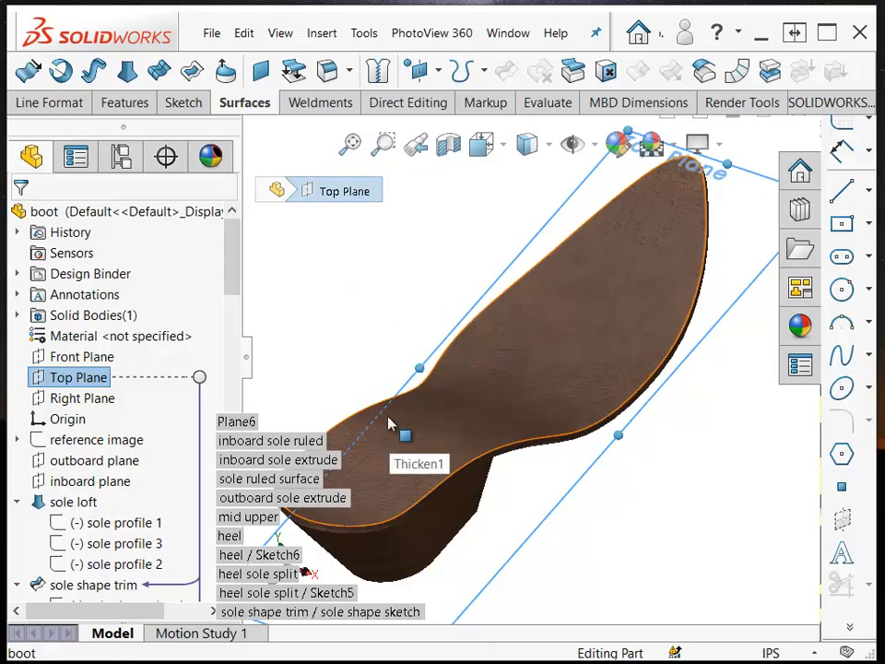
left_click(411, 332)
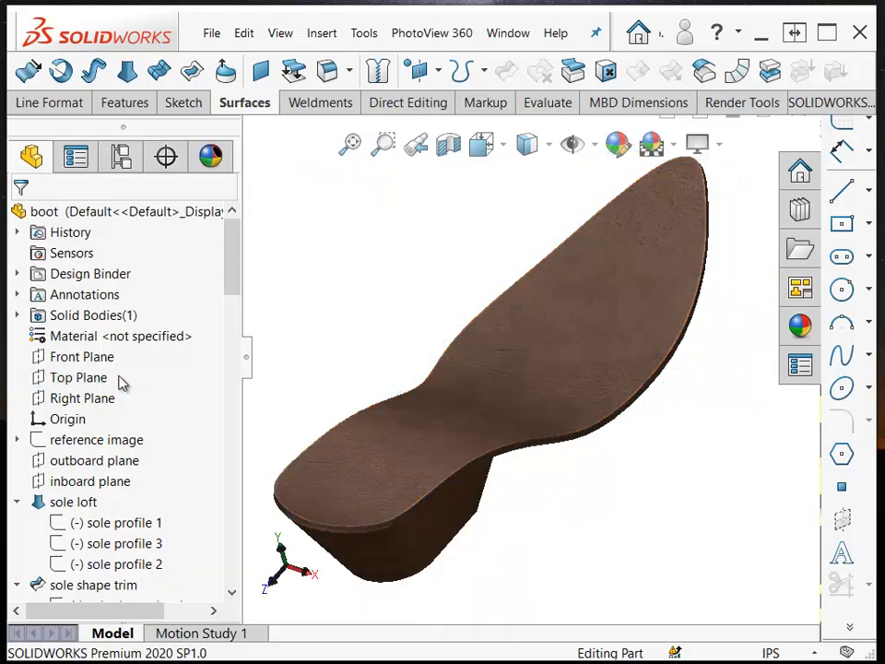
- Start a new 3D sketch with the sole's top face selected and begin an Offset On Surface of its outline
left_click(415, 416)
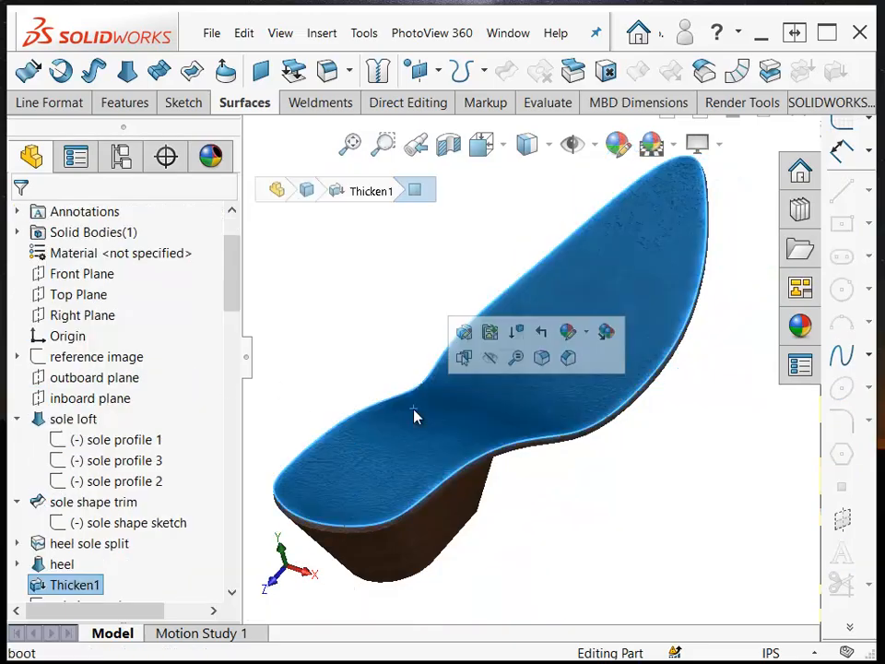
left_click(868, 123)
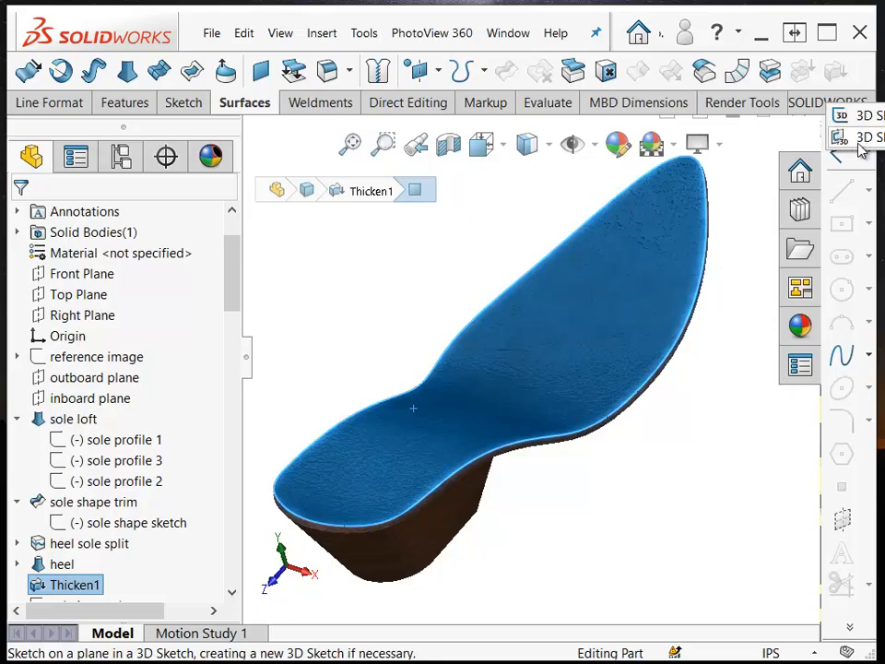
left_click(863, 116)
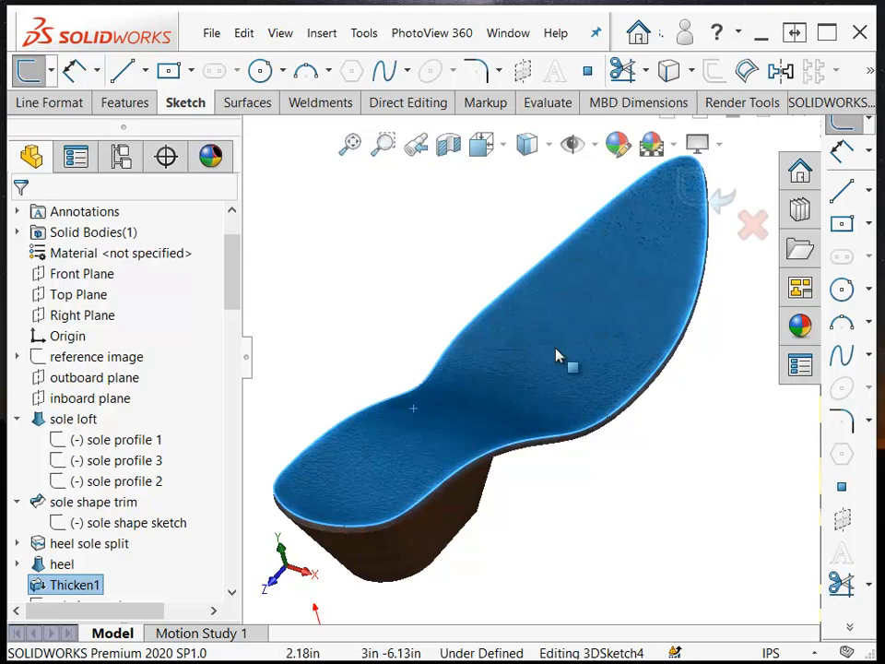
left_click(747, 71)
- Try surface offset distances of 0.20, 0.30 and 0.40 in on the sole outline and accept the offset at 0.30 in
left_click(214, 337)
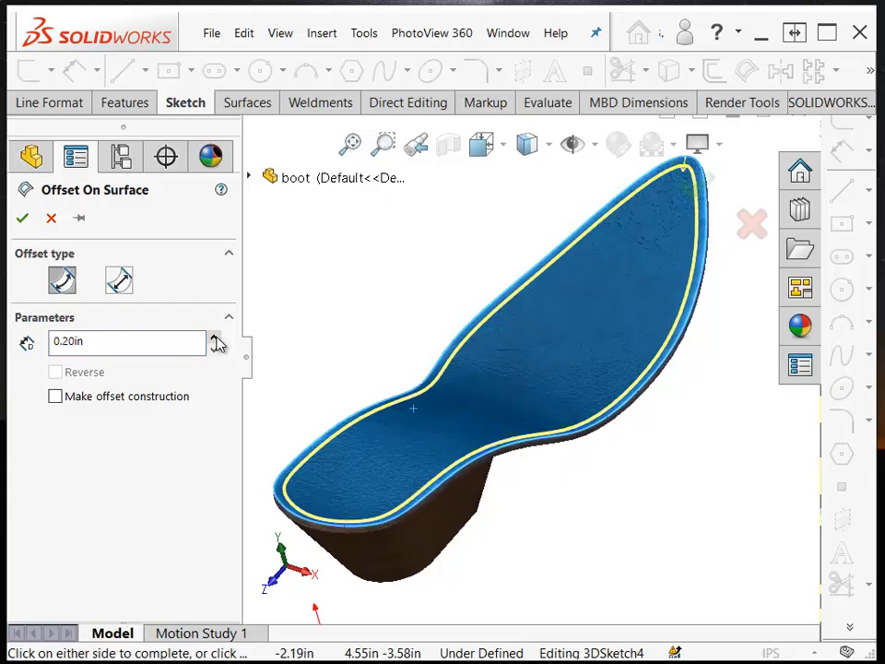
left_click(214, 338)
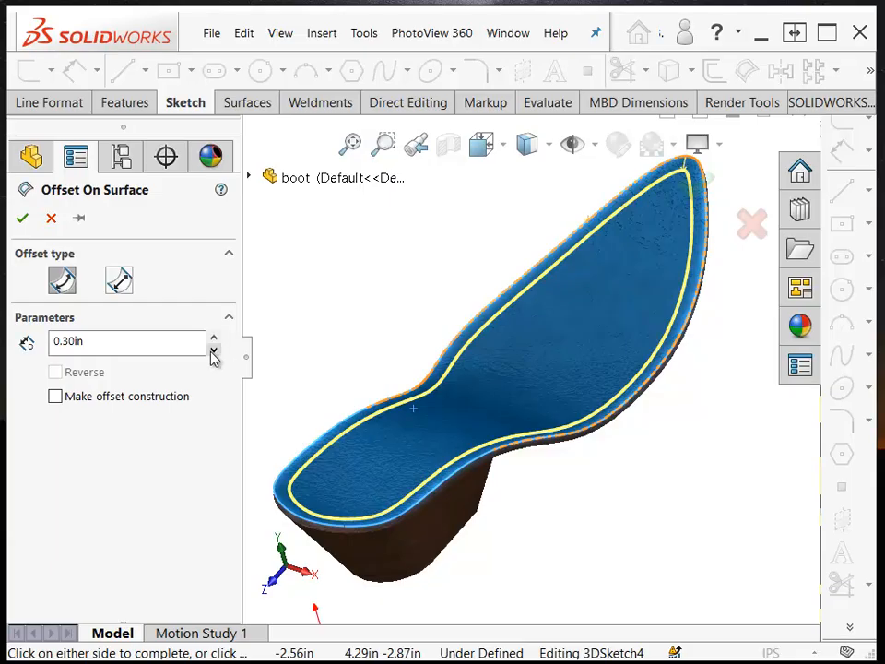
left_click(215, 351)
left_click(213, 336)
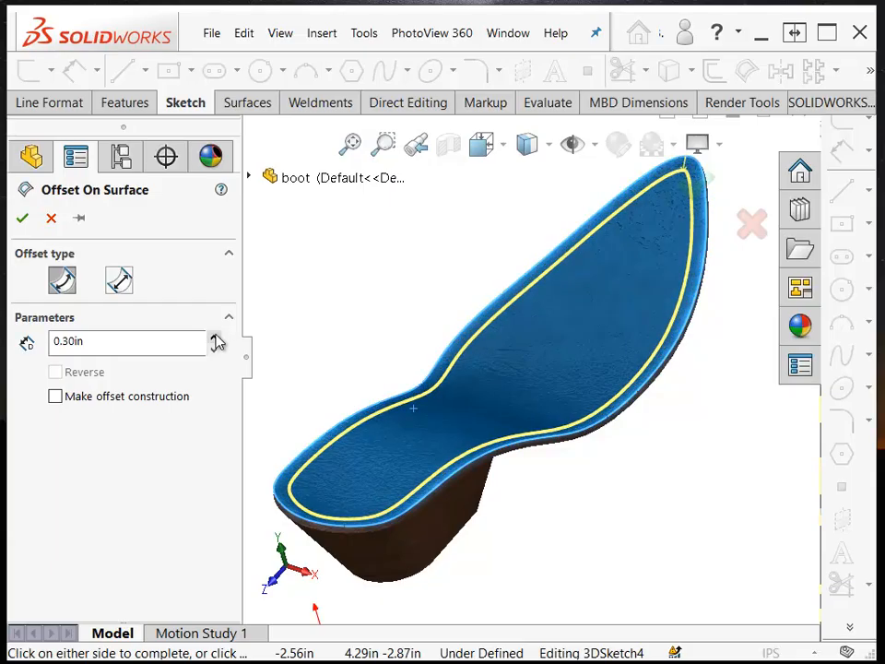
left_click(215, 337)
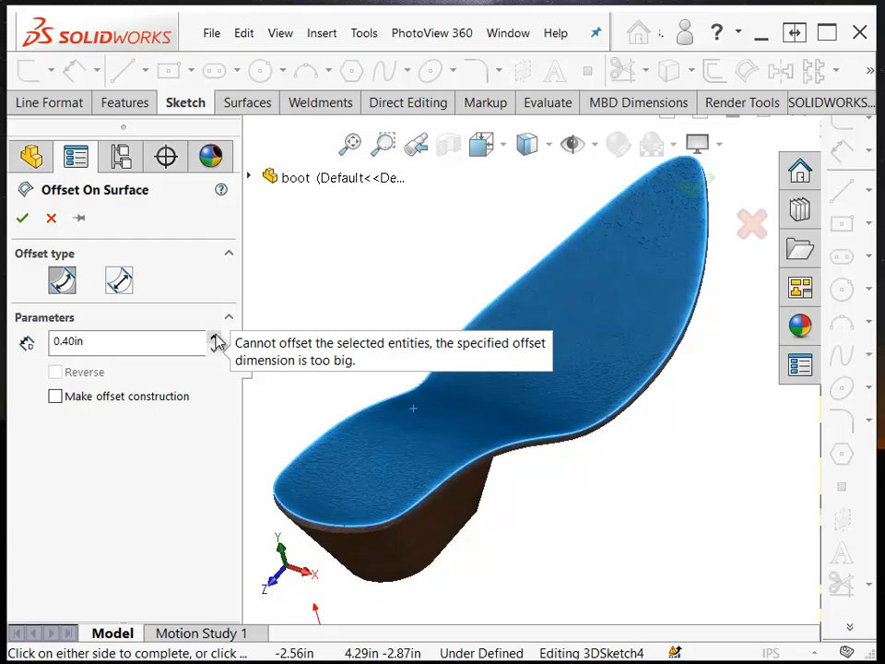
left_click(215, 352)
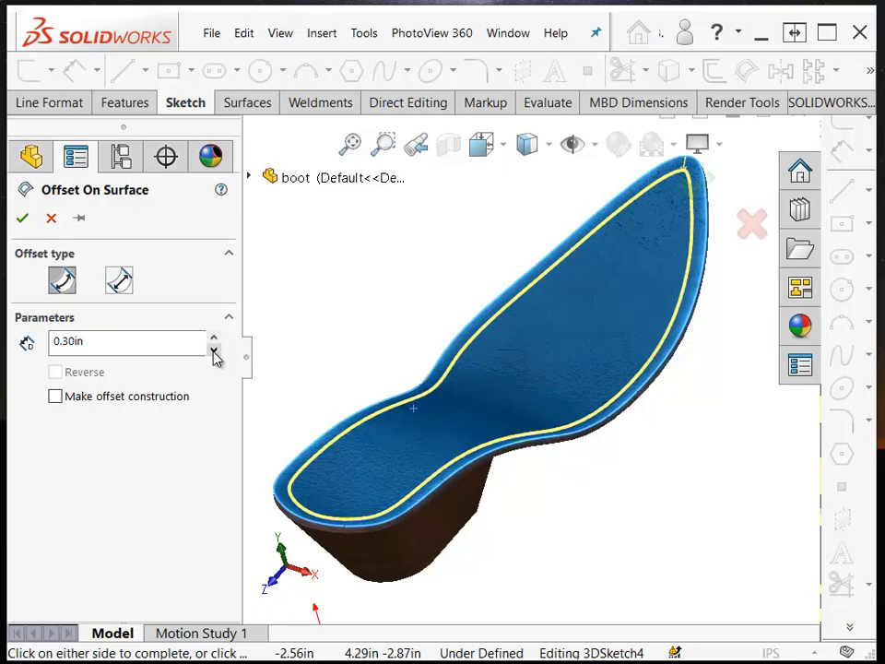
middle_click_drag(576, 487, 701, 187)
left_click(700, 187)
- Inspect the boot top loft surface above the sole together with its parent and child references
middle_click_drag(655, 342, 762, 324)
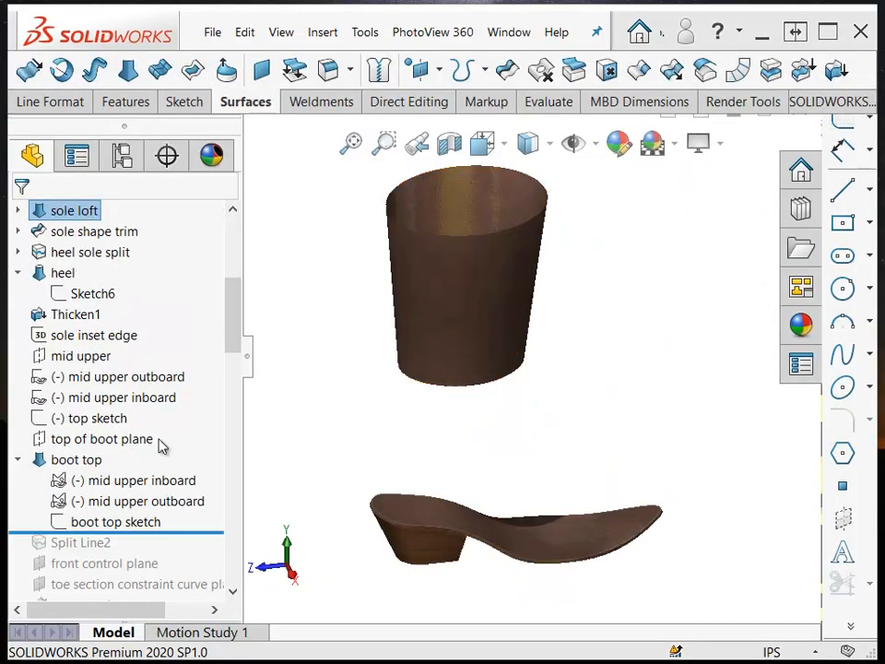
left_click(78, 461)
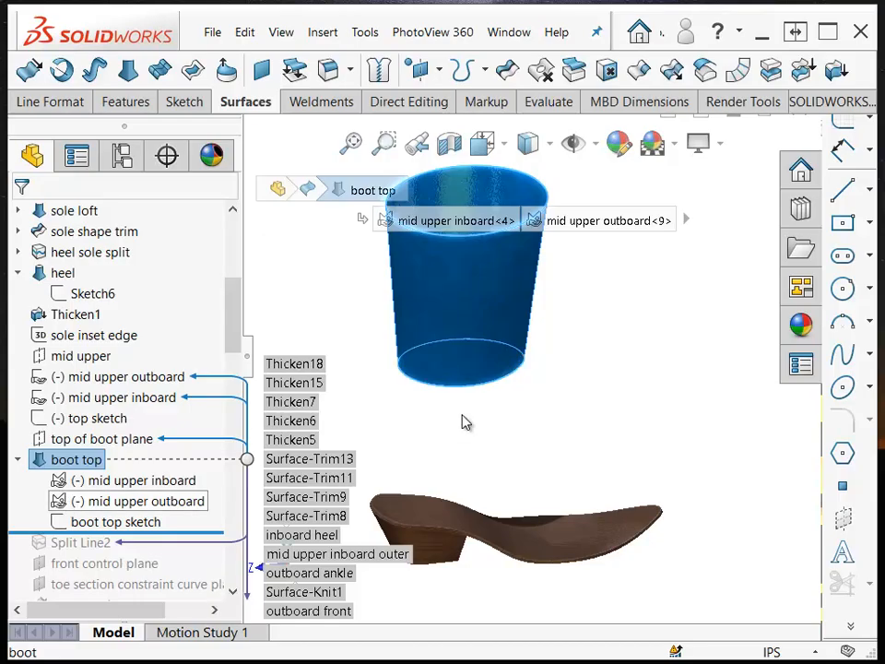
left_click(405, 416)
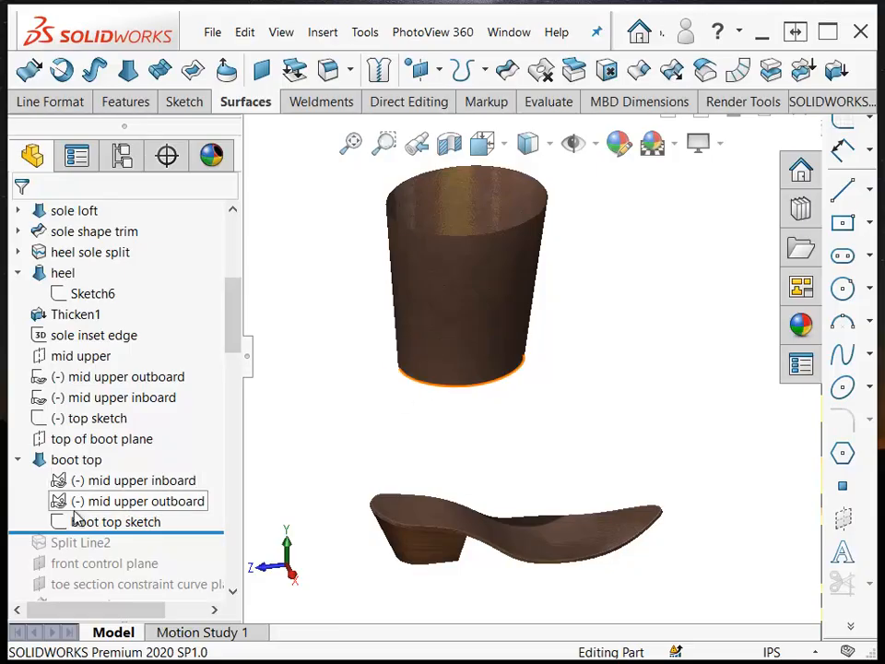
- Open the boot top loft for editing and delete its Closed Group<1> profile
left_click(79, 462)
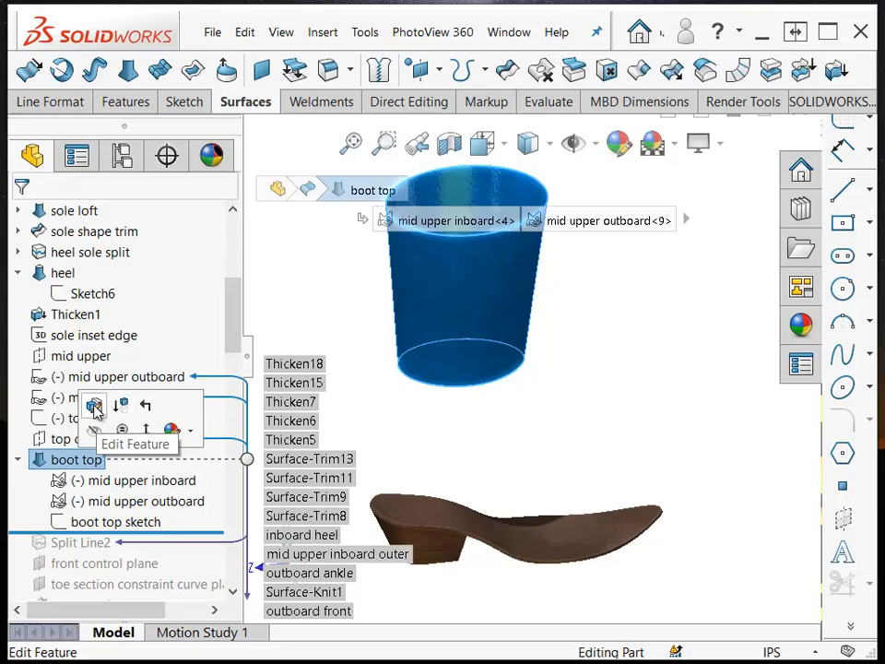
left_click(93, 407)
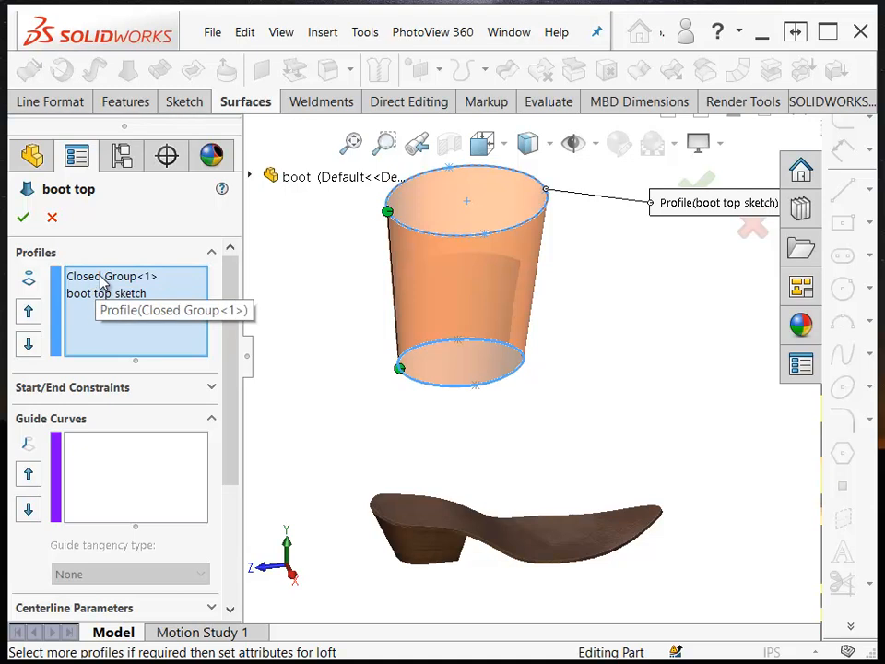
left_click(103, 279)
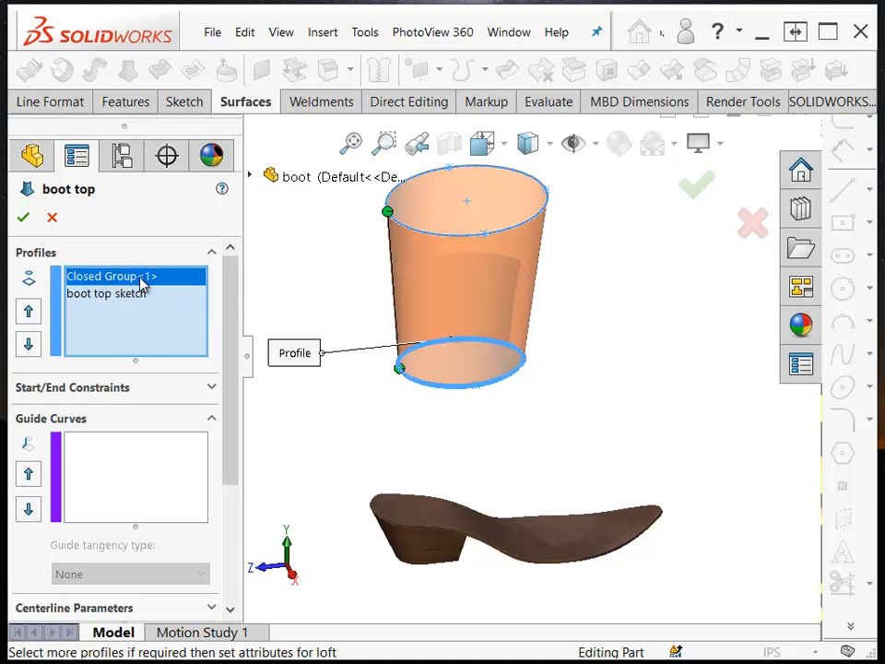
right_click(130, 286)
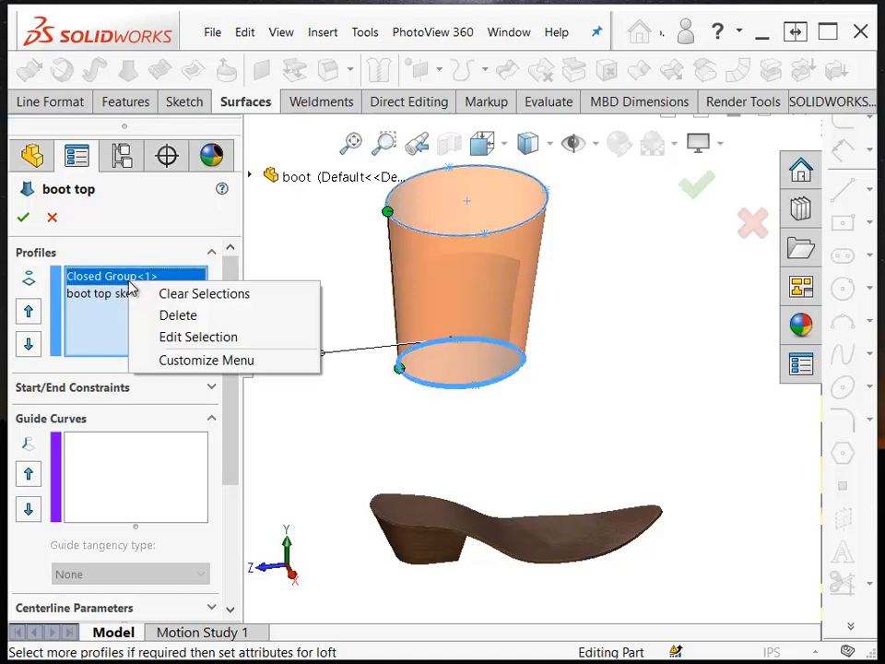
left_click(175, 315)
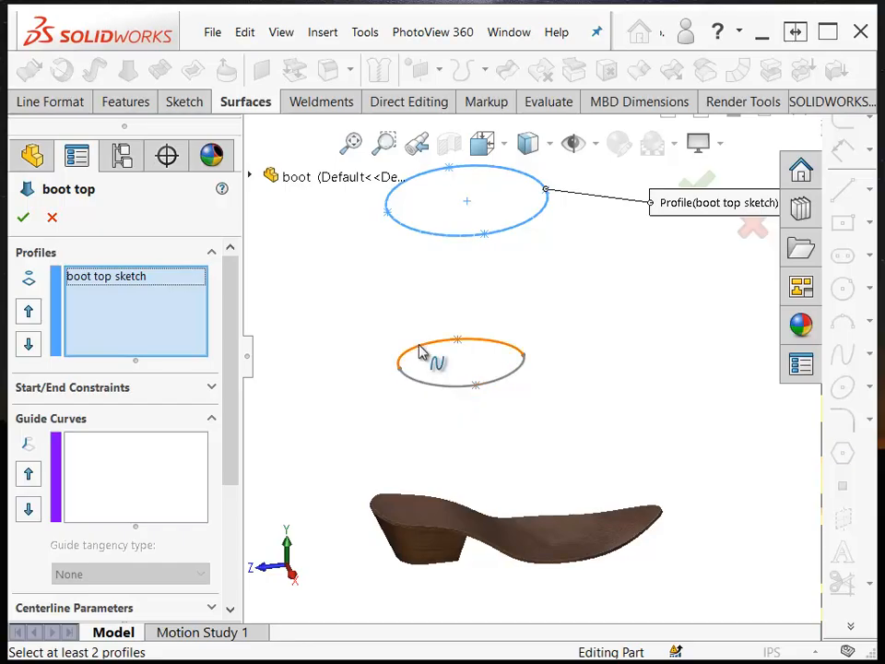
- Group the two mid upper curves into one closed loft profile with SelectionManager and finish editing the boot top loft
right_click(334, 295)
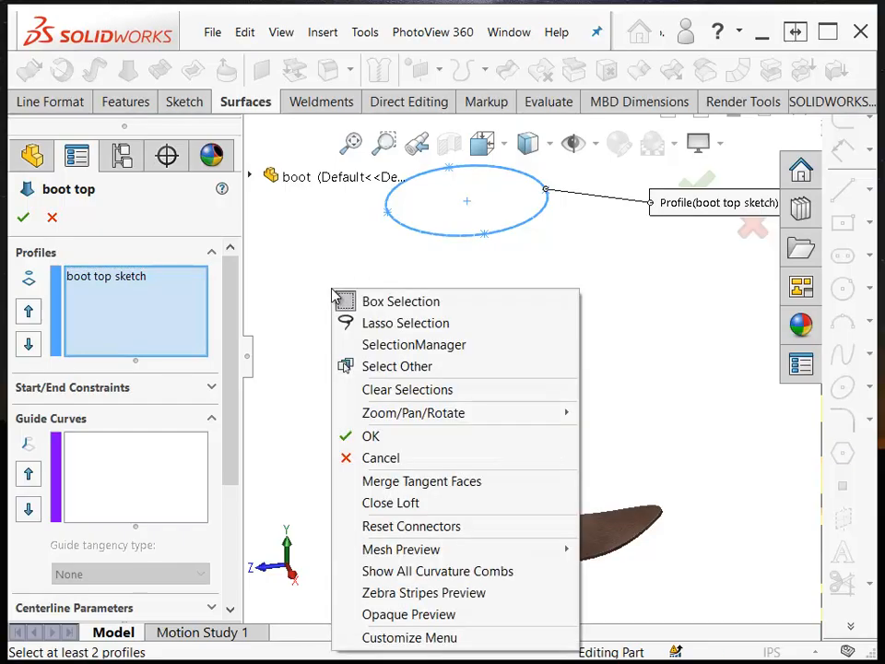
left_click(399, 346)
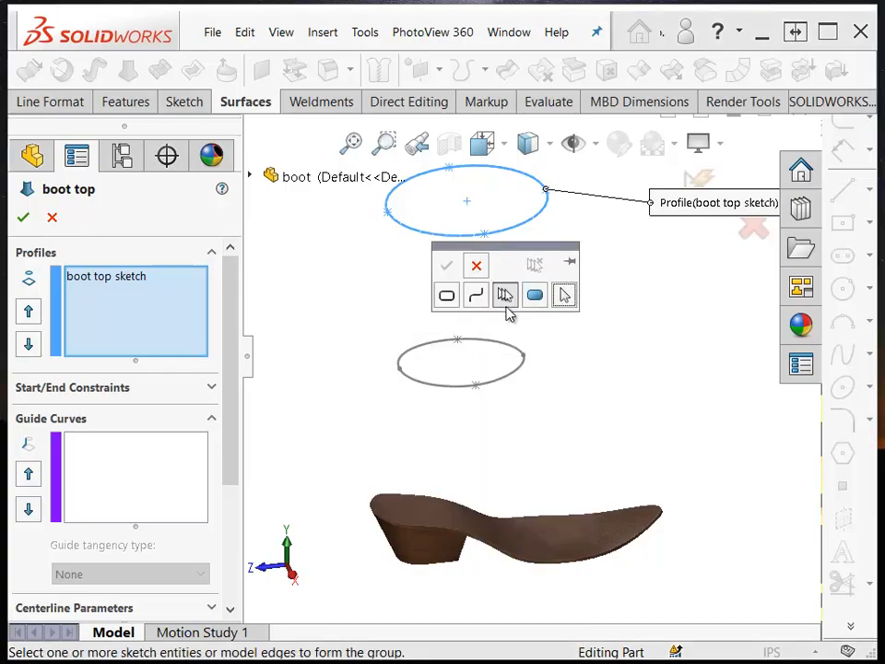
left_click(435, 386)
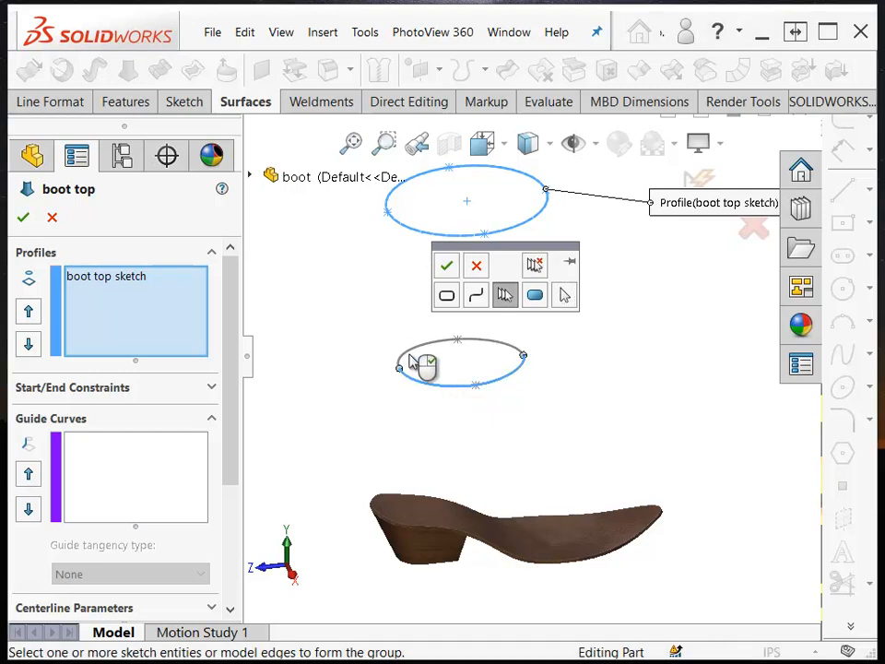
left_click(448, 267)
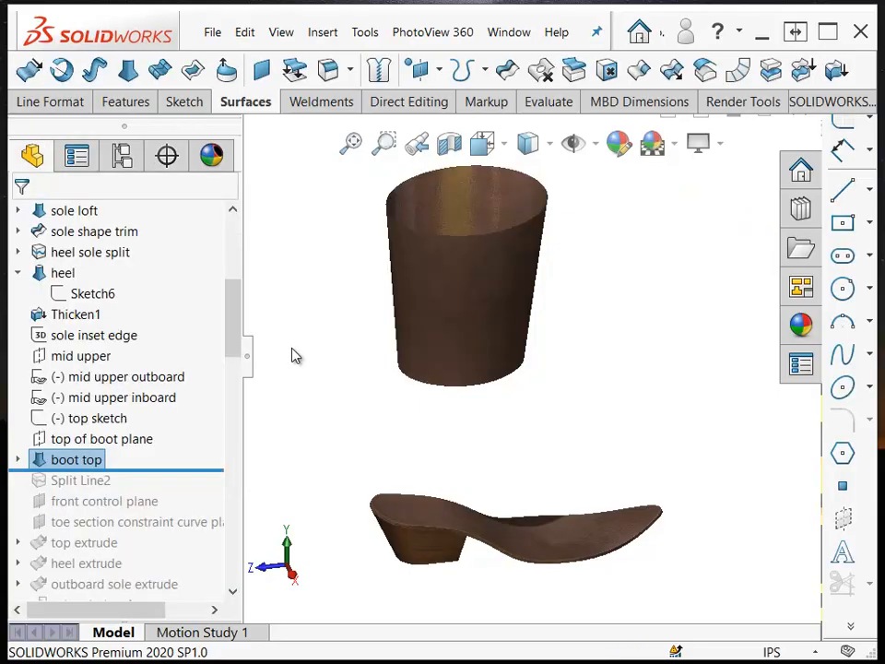
- Expand the boot top loft's sketches and roll the model back to just after the mid upper plane
left_click(292, 351)
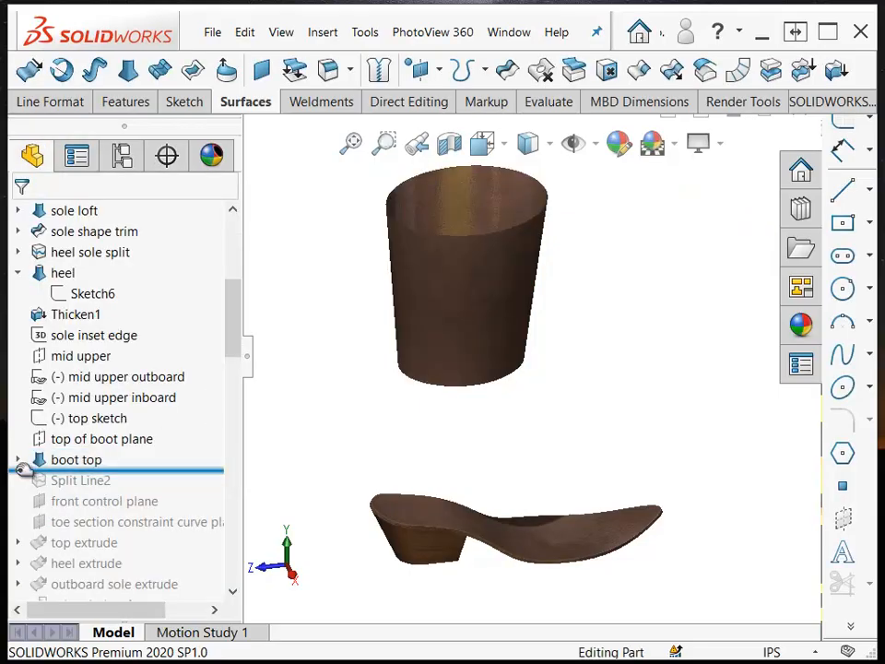
left_click(17, 460)
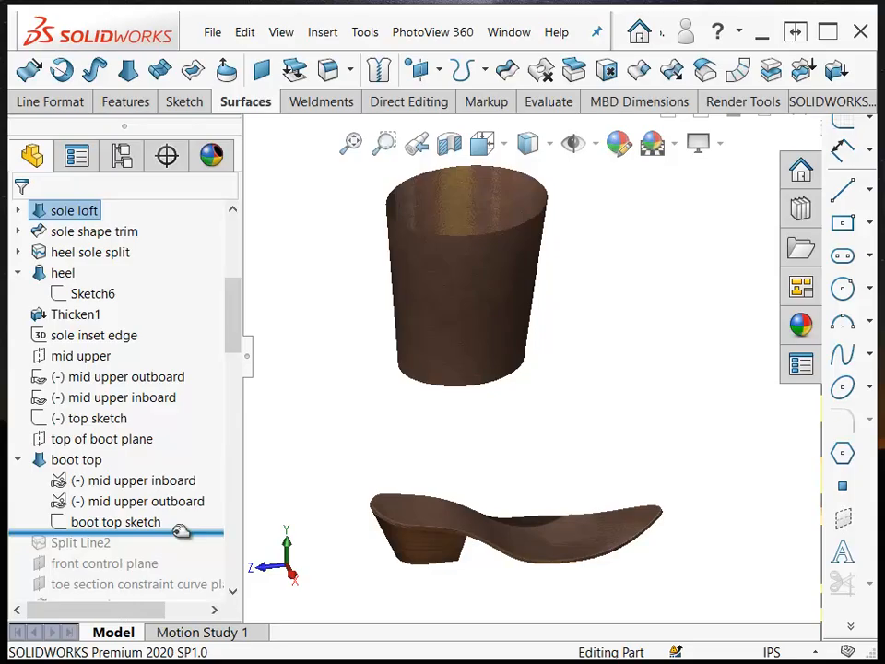
left_click_drag(181, 531, 181, 466)
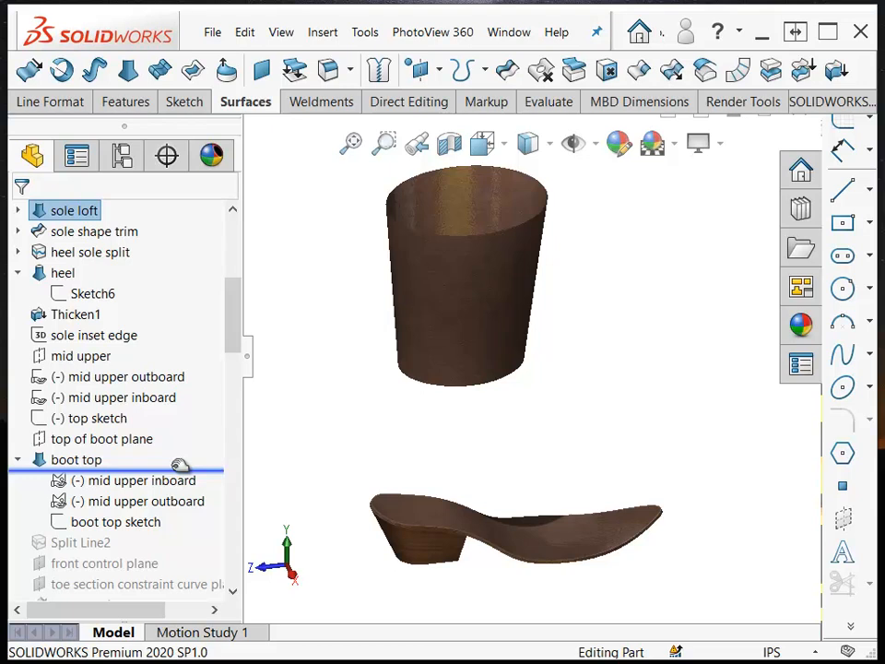
left_click_drag(180, 466, 184, 467)
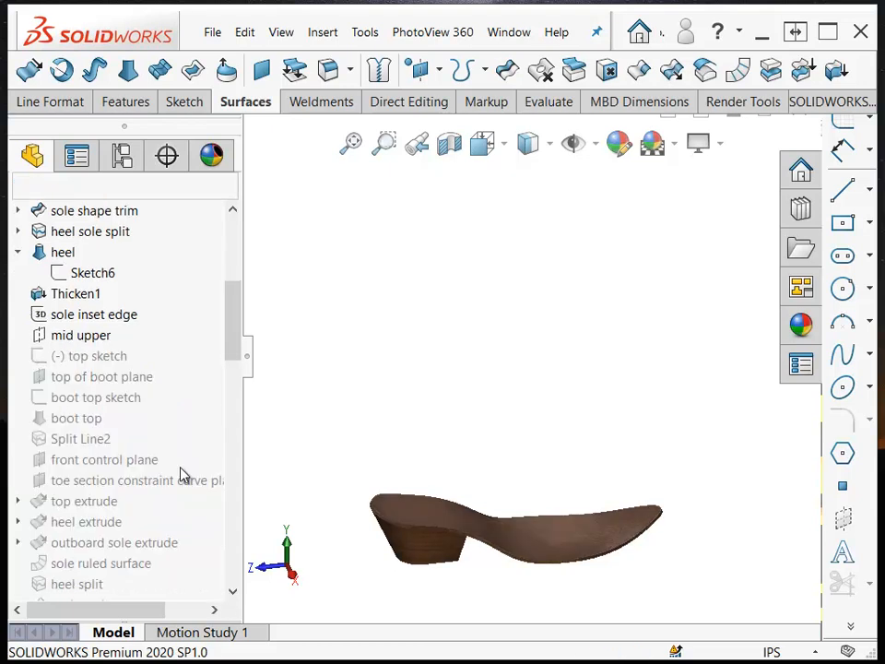
mouse_move(233, 306)
left_mouse_down()
mouse_move(231, 352)
mouse_move(247, 237)
mouse_move(246, 307)
left_mouse_up()
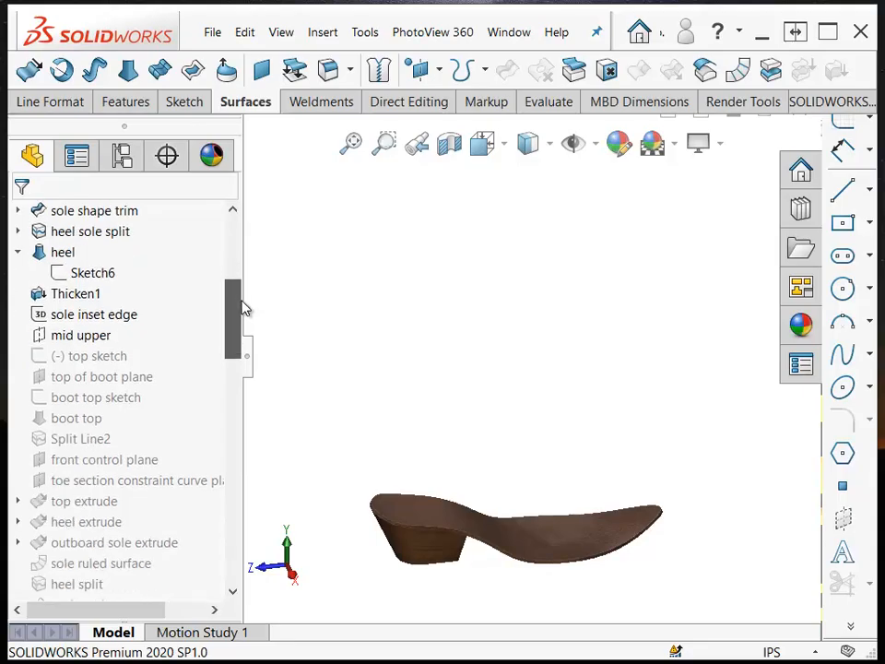
- Return the model to its previous rollback position after the boot top loft and collapse the loft's sketches
mouse_move(86, 403)
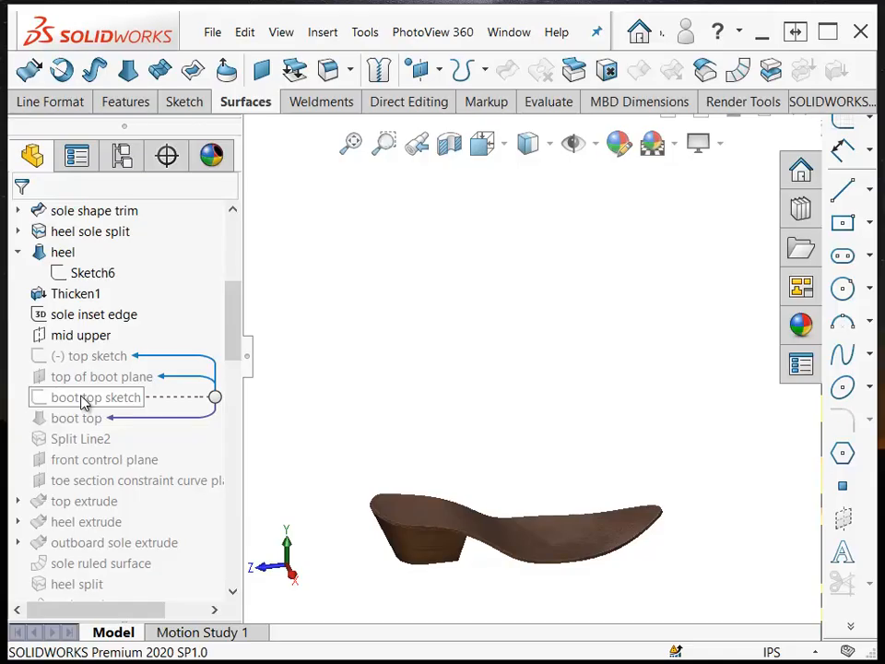
right_click(83, 403)
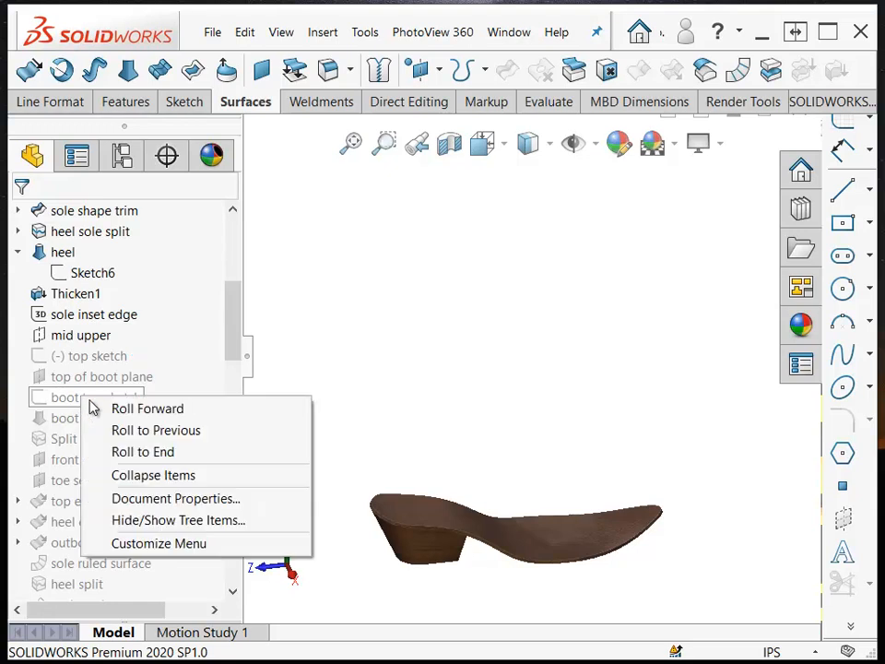
left_click(156, 430)
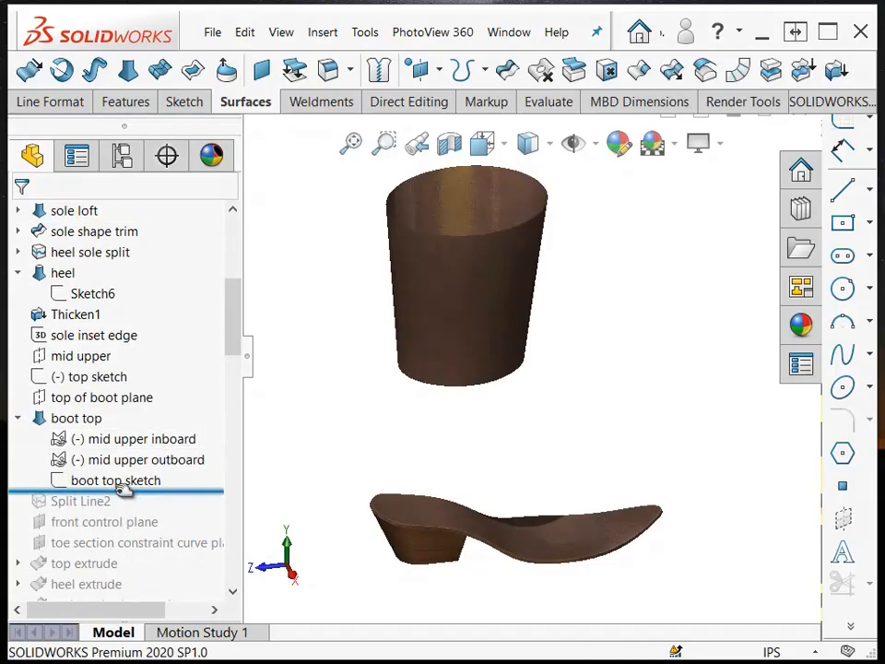
left_click(19, 418)
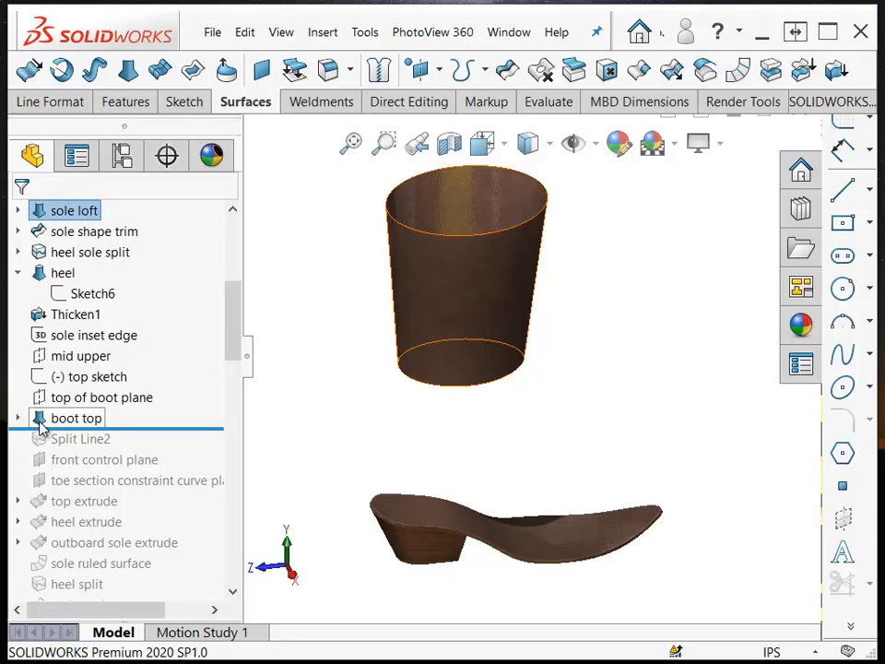
- Roll the model forward past Split Line2 and inspect how it divides the boot top surface
mouse_move(119, 427)
left_click_drag(120, 427, 98, 446)
left_click(79, 441)
middle_click_drag(411, 366, 490, 346)
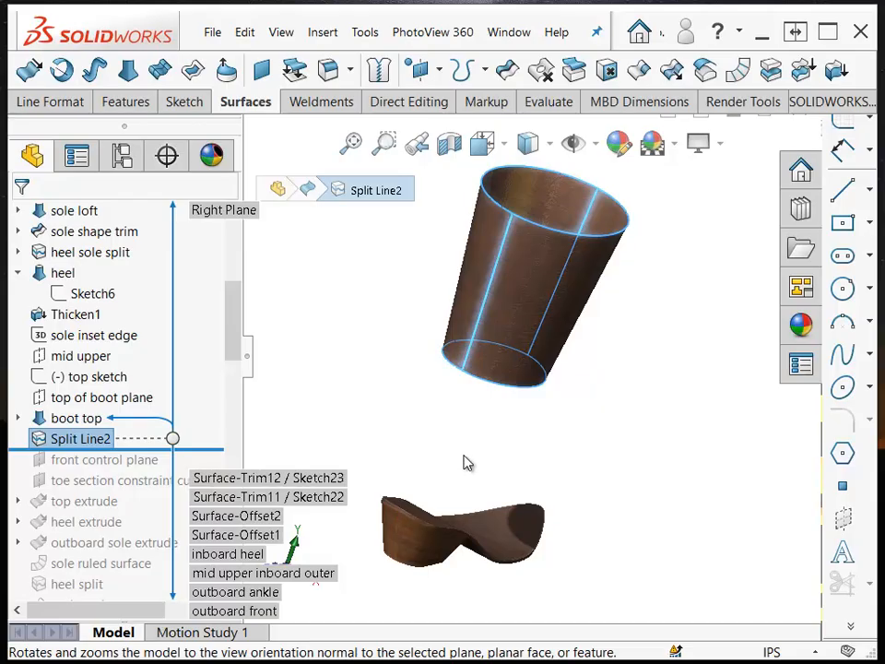
left_click(357, 303)
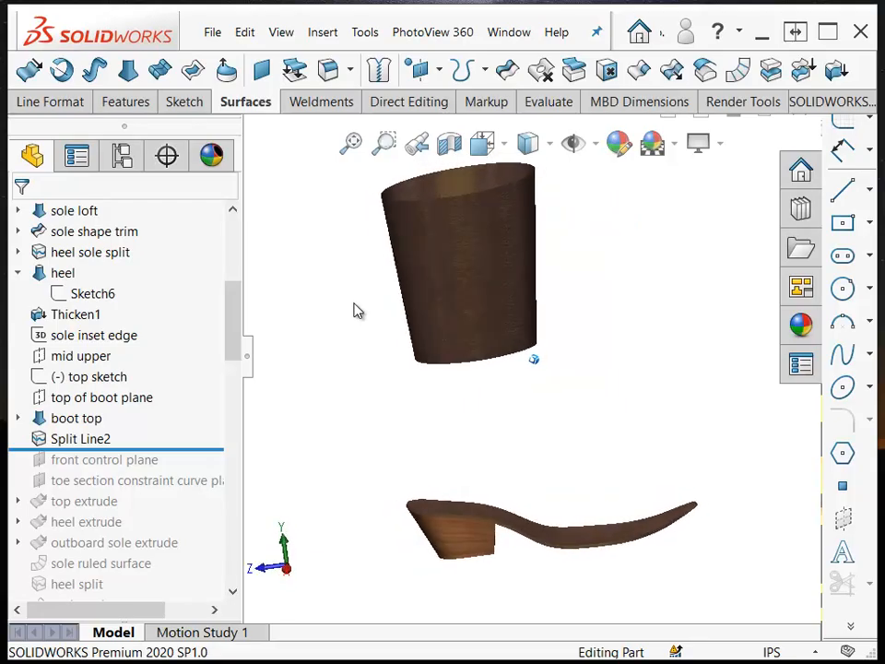
- Roll forward past the two constraint planes to the top extrude and inspect that surface with its center lower profile sketch
left_click_drag(159, 451, 130, 486)
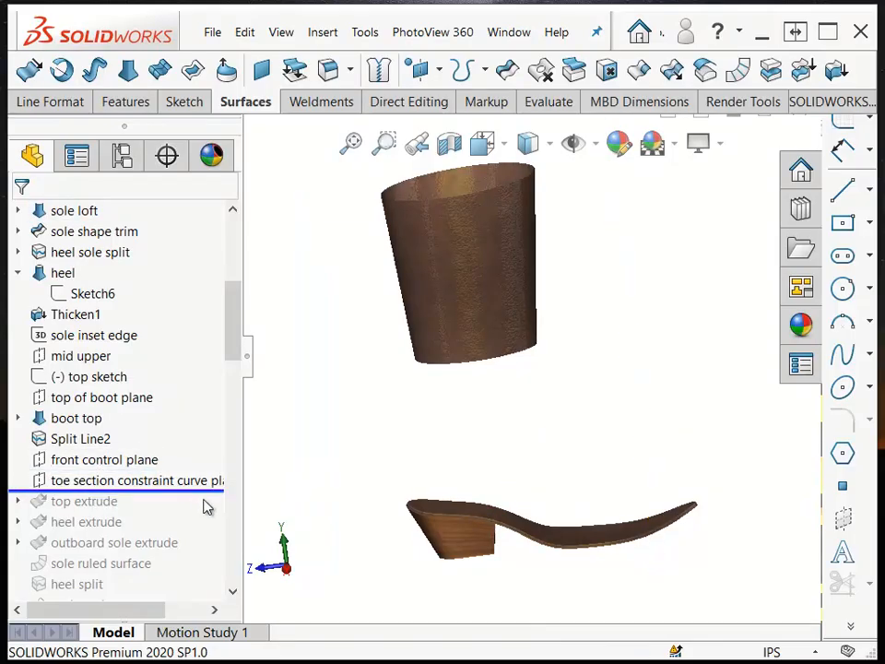
left_click_drag(204, 491, 185, 512)
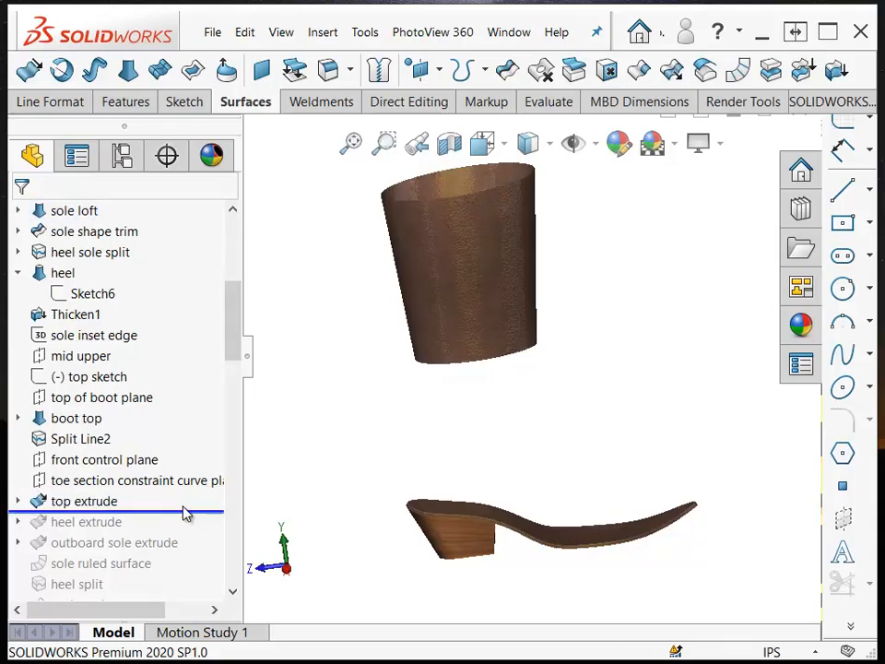
left_click(17, 500)
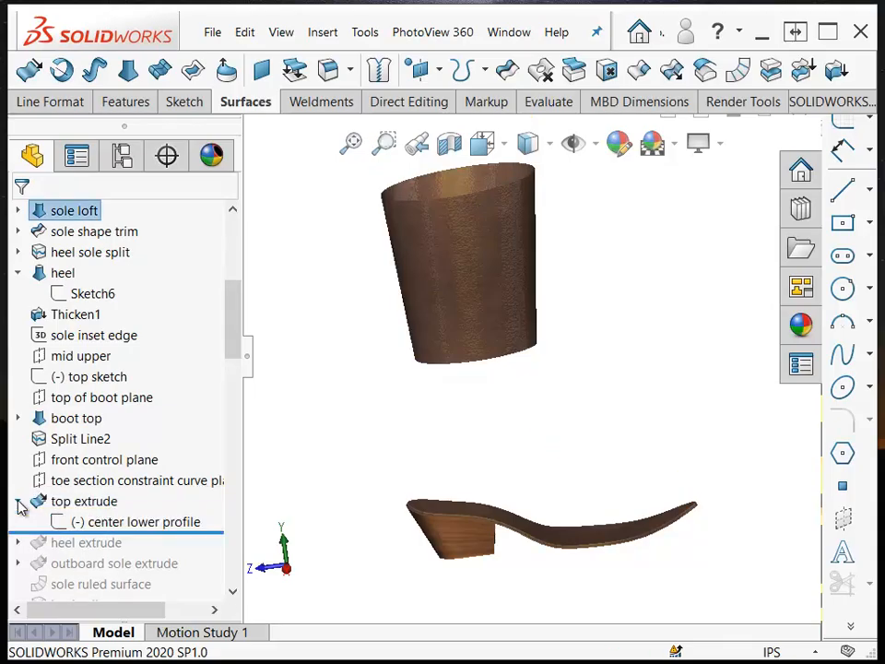
left_click(109, 526)
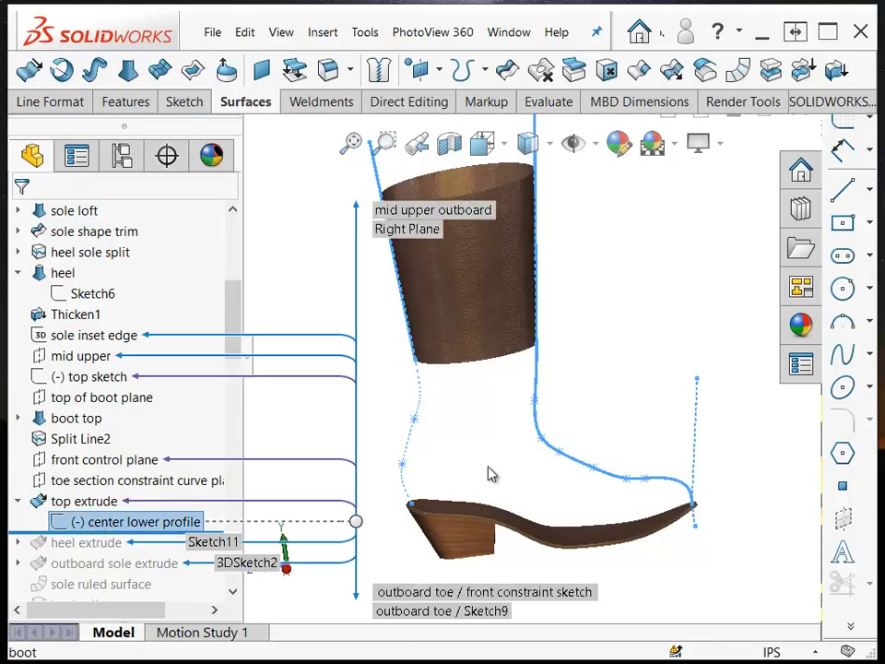
middle_click_drag(562, 452, 604, 478)
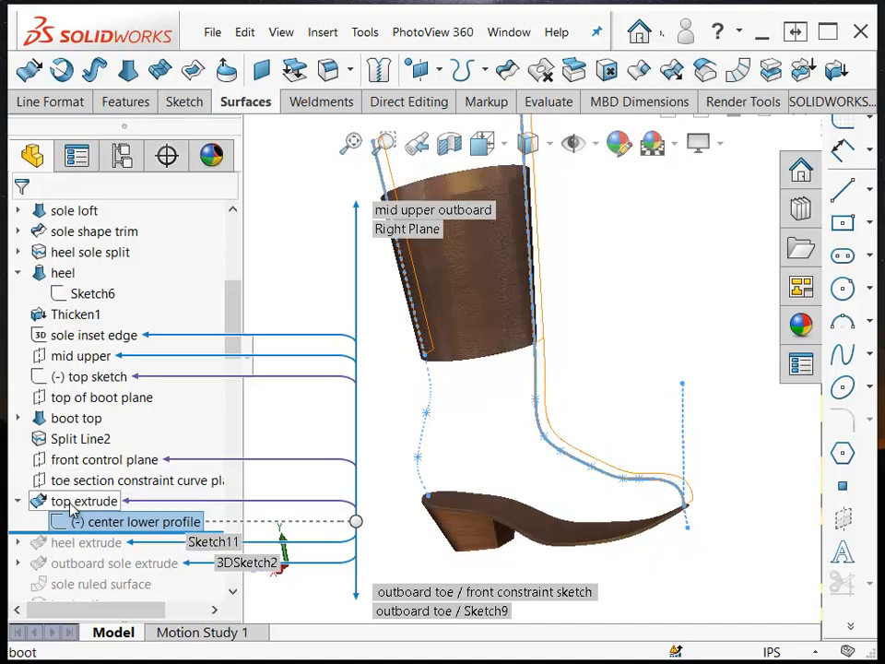
left_click(71, 506)
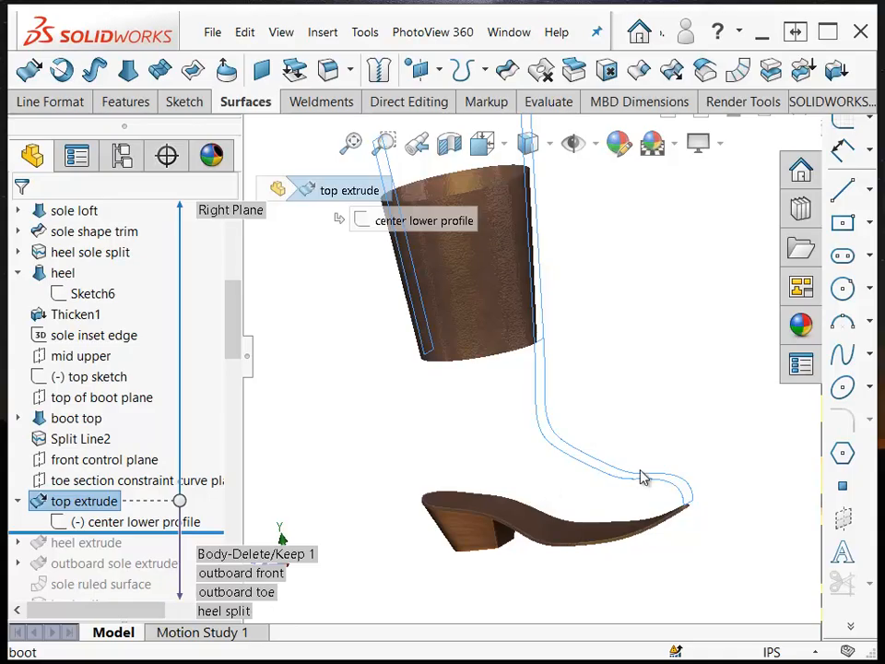
left_click(48, 506)
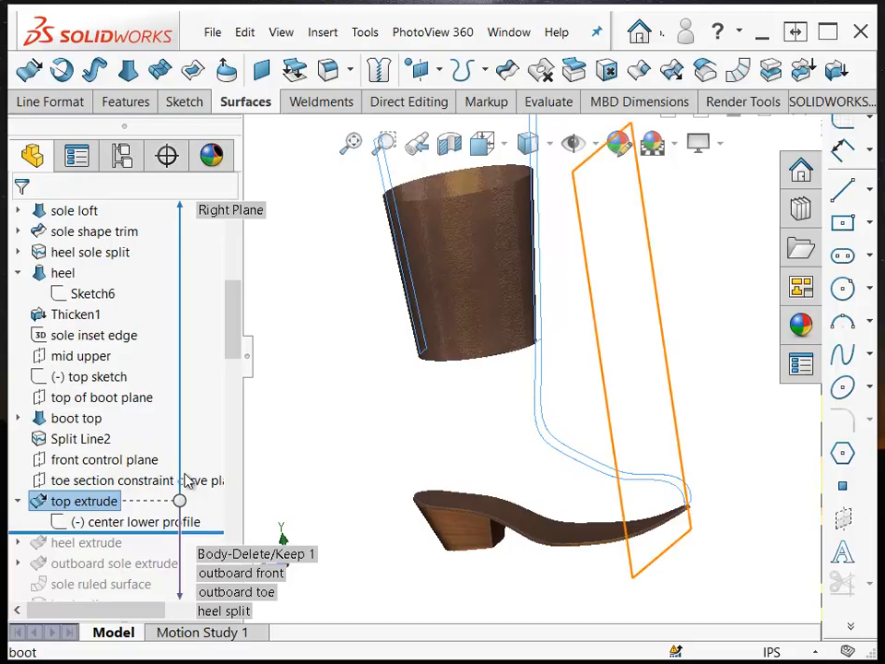
- Roll forward through the heel extrude, outboard sole extrude, sole ruled surface and heel split to the outboard toe surface
left_click_drag(212, 532, 98, 572)
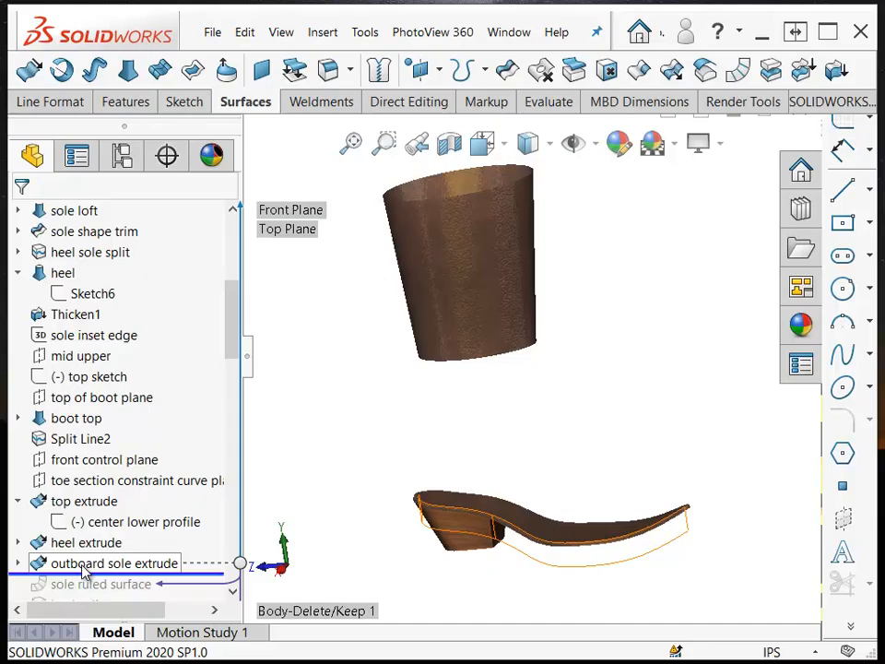
scroll(83, 572, "down", 4)
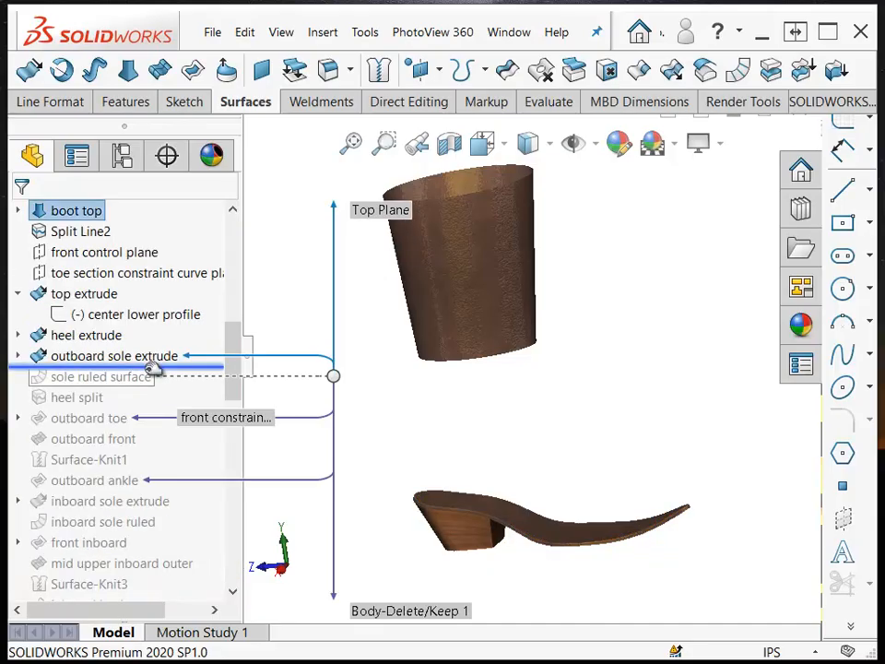
left_click_drag(121, 381, 95, 387)
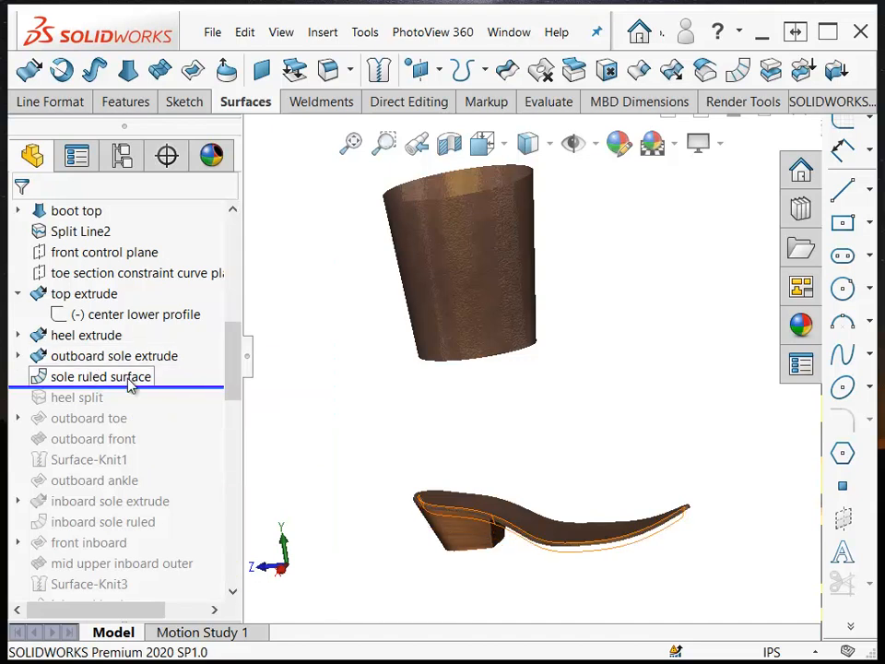
left_click_drag(135, 388, 130, 439)
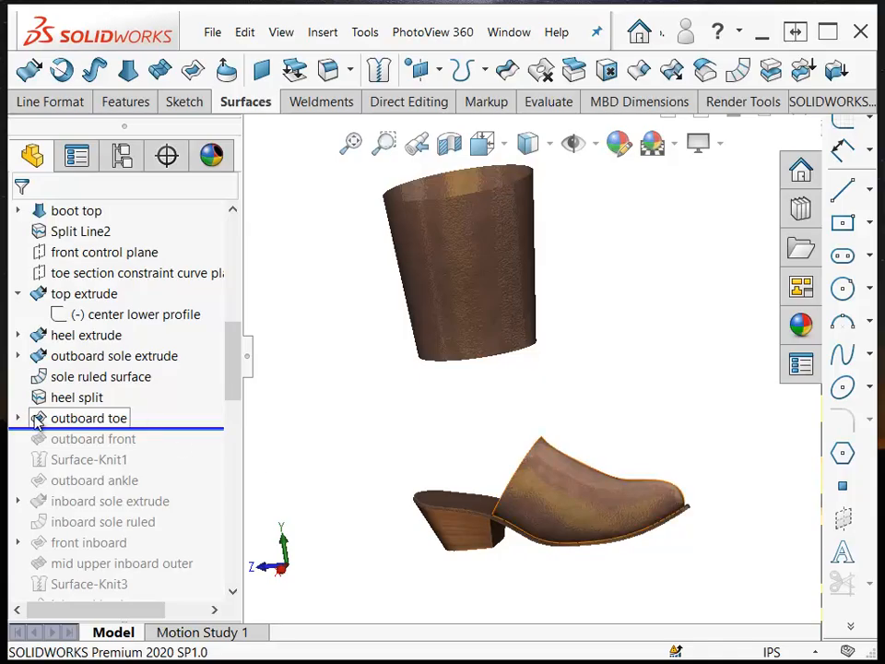
mouse_move(531, 553)
middle_mouse_down()
mouse_move(597, 546)
mouse_move(592, 528)
mouse_move(503, 515)
middle_mouse_up()
scroll(587, 550, "down", 6)
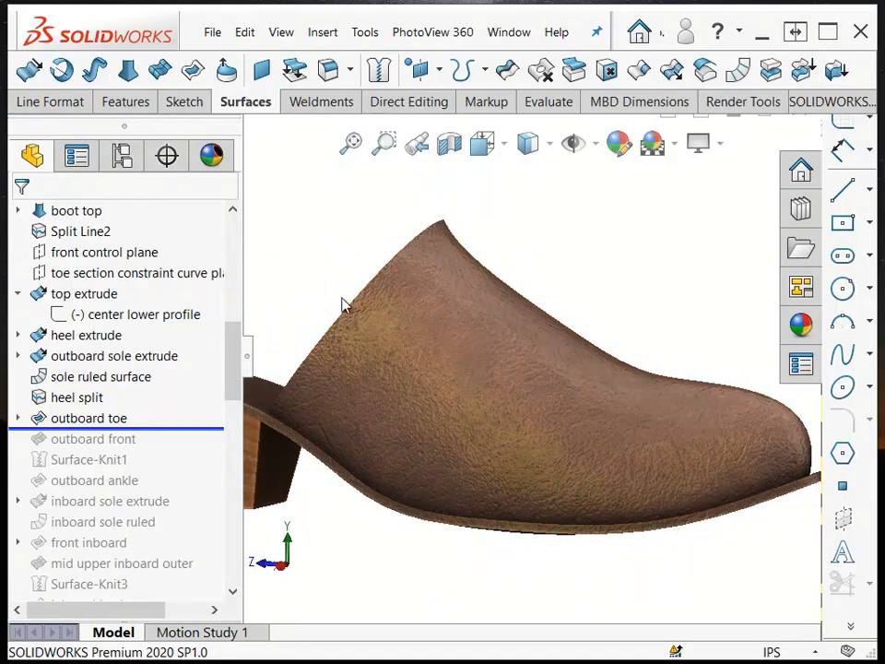
- Examine Sketch9 and the front constraint sketch that define the outboard toe surface
left_click(19, 419)
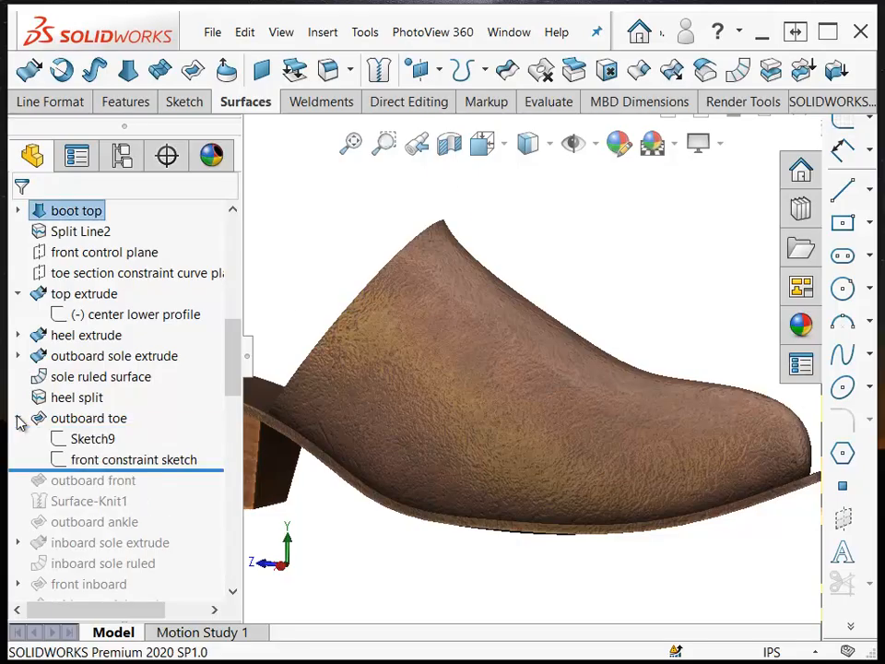
left_click(97, 440)
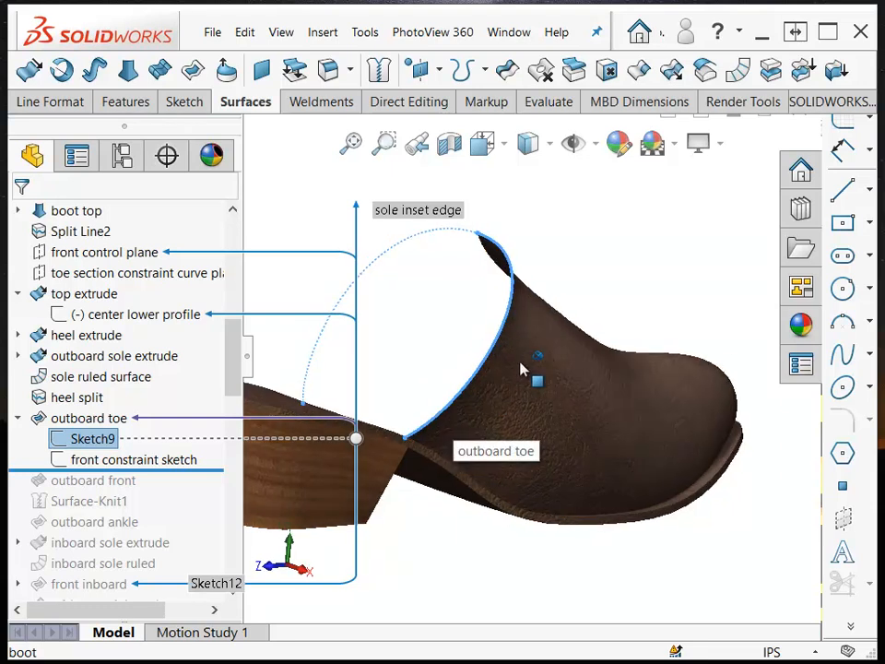
left_click(129, 459)
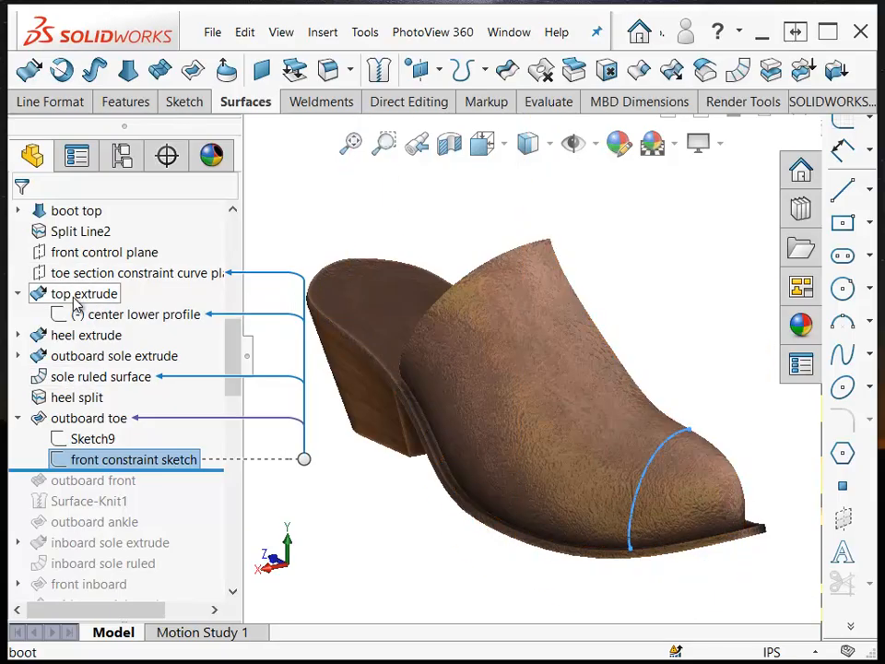
key("Escape")
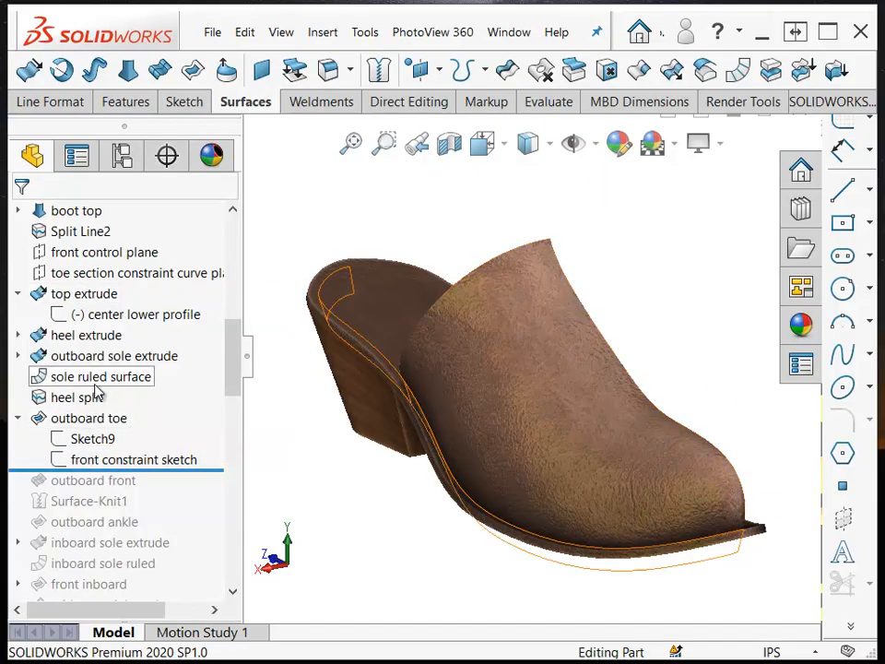
- Show the top extrude and sole ruled surface bodies around the outboard toe
mouse_move(96, 303)
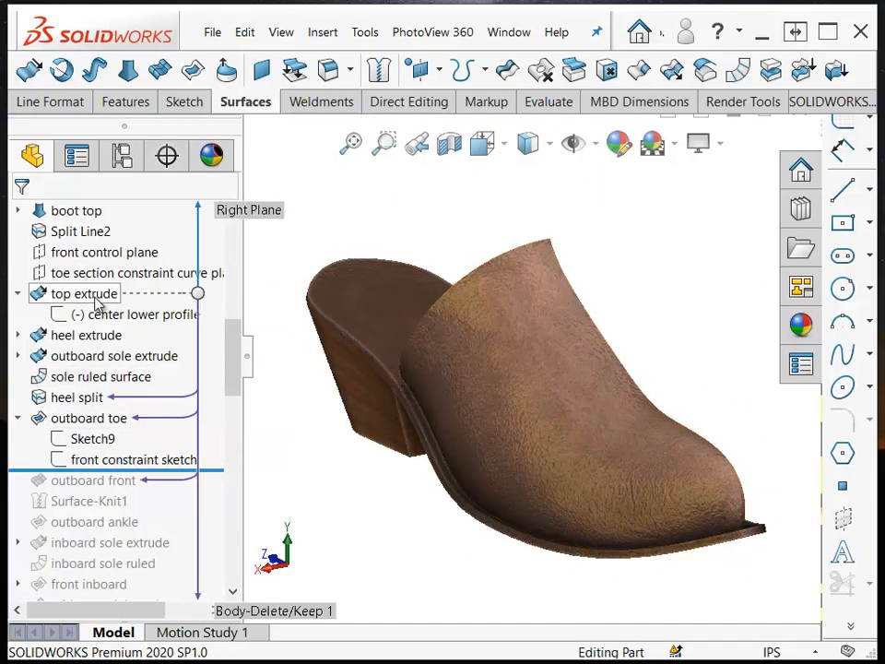
right_click(96, 304)
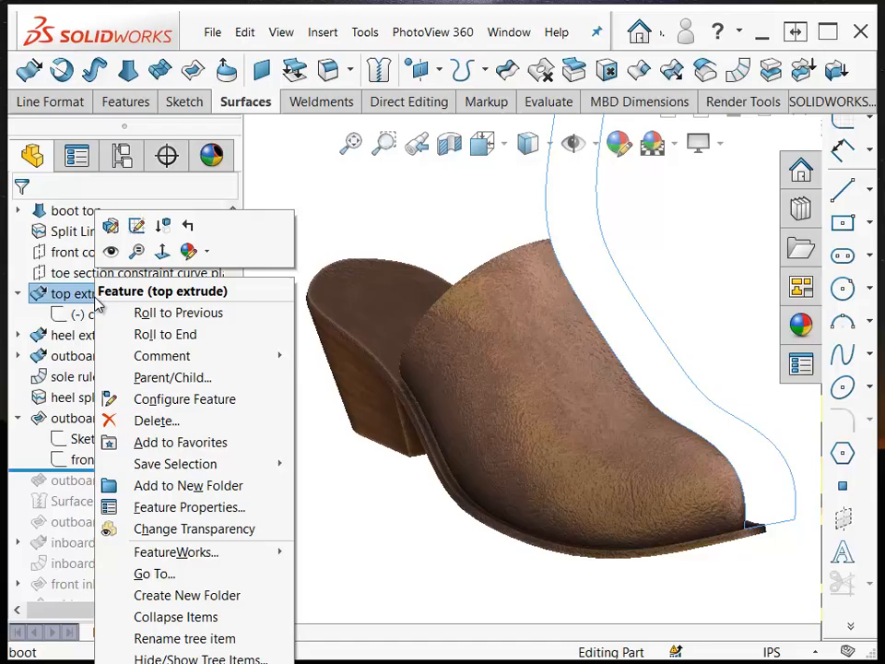
left_click(109, 251)
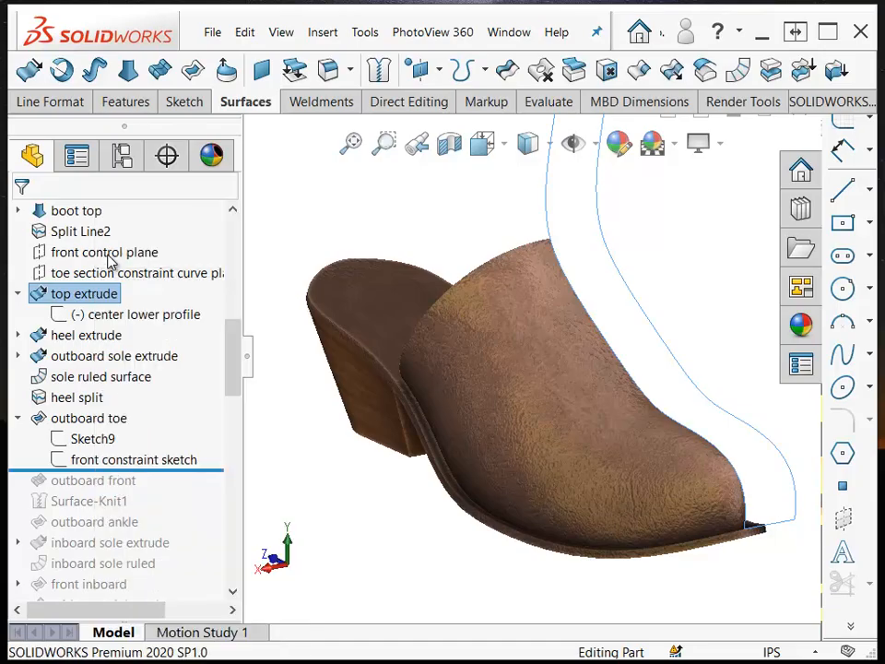
right_click(73, 377)
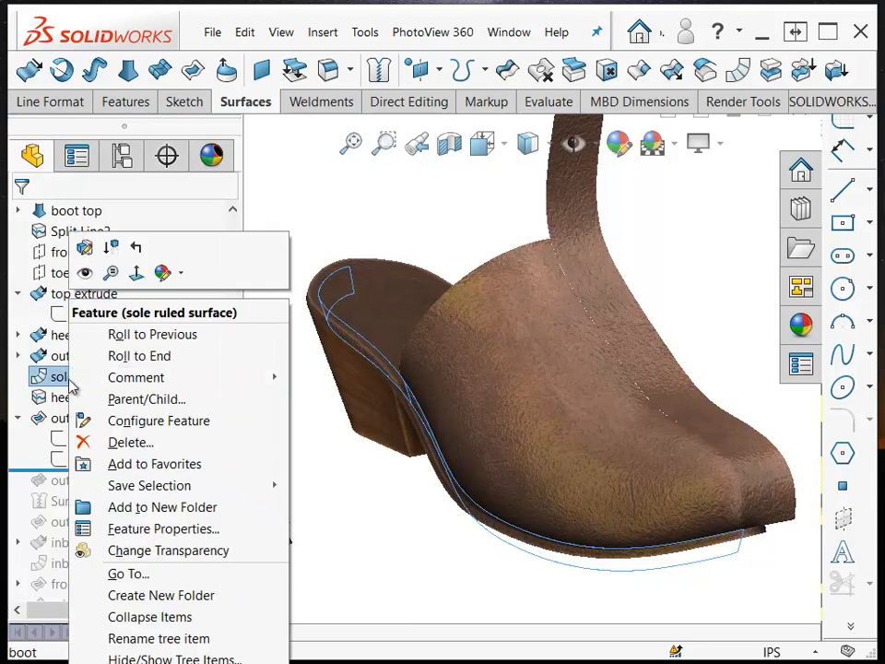
left_click(91, 274)
- Show the outboard toe's Sketch9 and front constraint sketch, and hide the Thicken1 sole and heel body
left_click(91, 439)
left_click(109, 412)
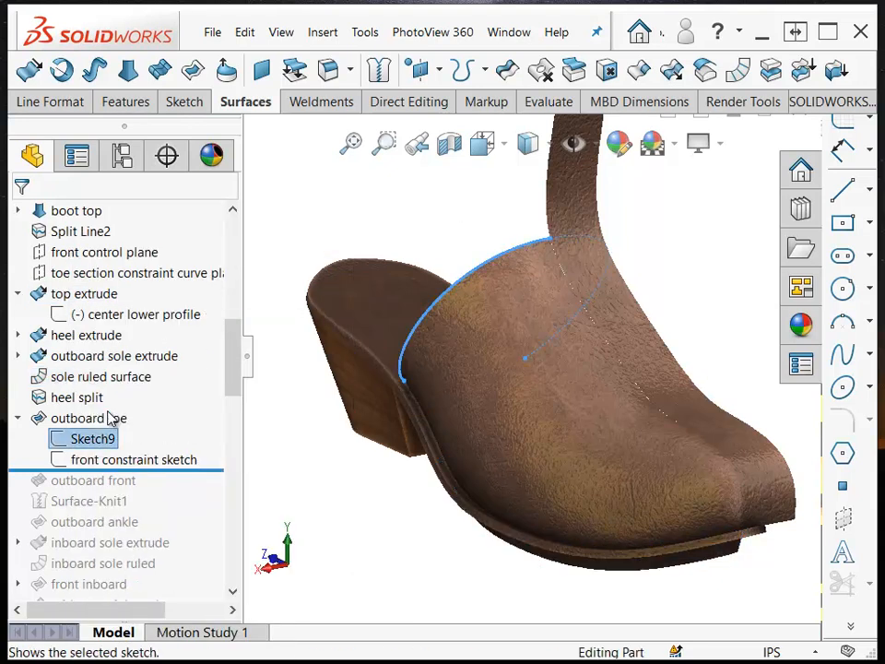
left_click(146, 458)
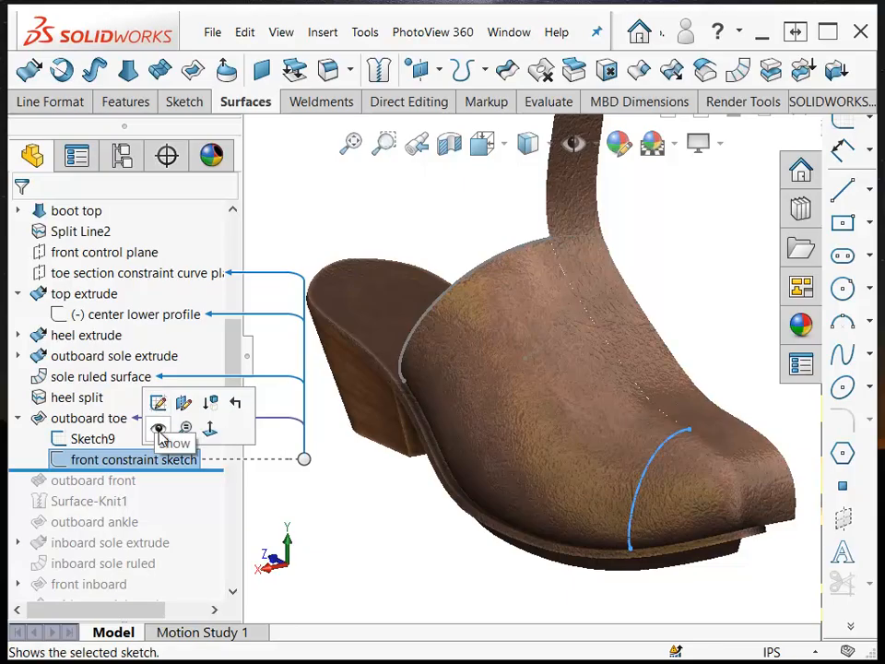
left_click(158, 430)
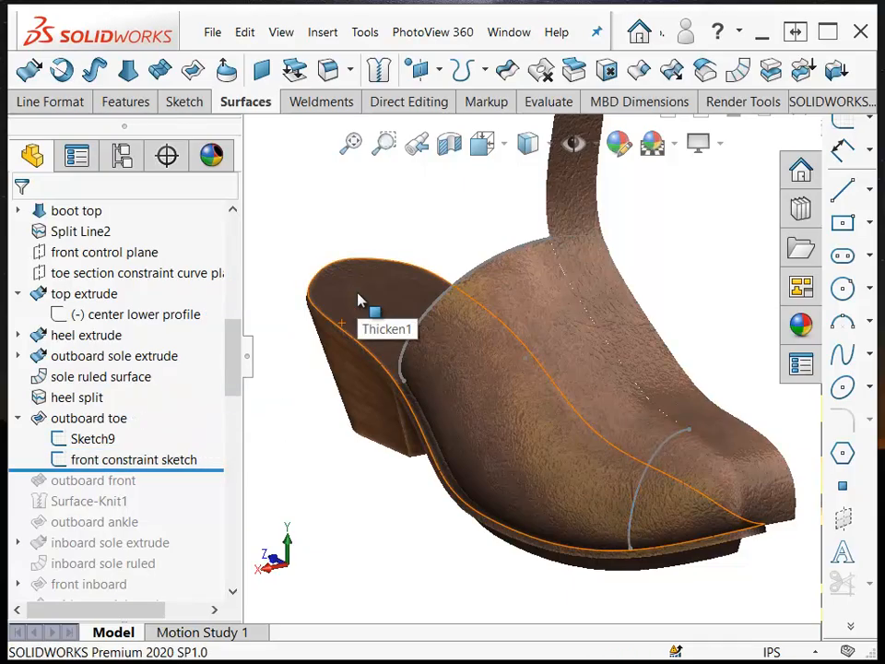
left_click(360, 300)
left_click(448, 242)
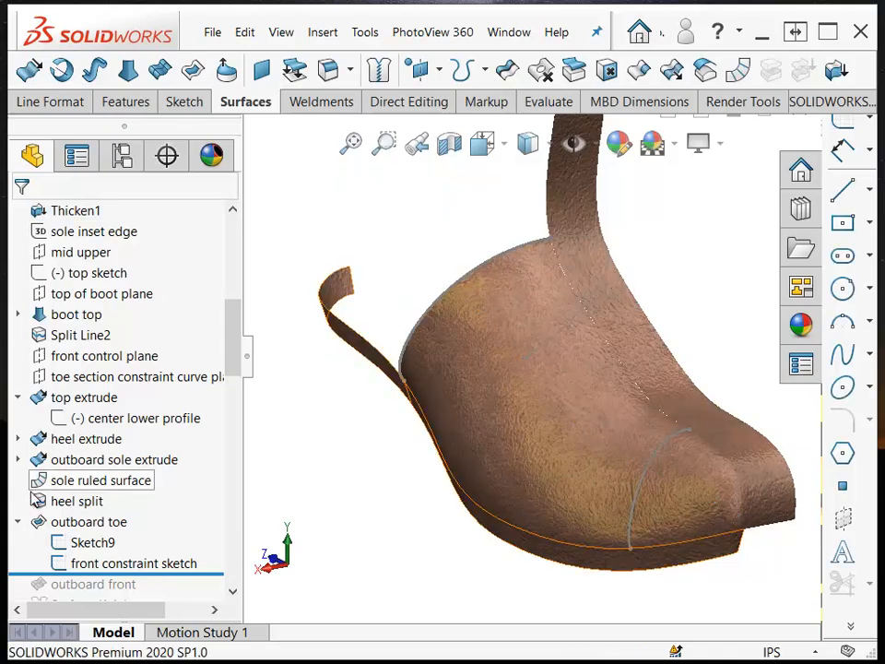
- Open the outboard toe fill surface for editing and review its two tangent boundary edges and the Sketch9 contact boundary
left_click(69, 521)
left_click(96, 473)
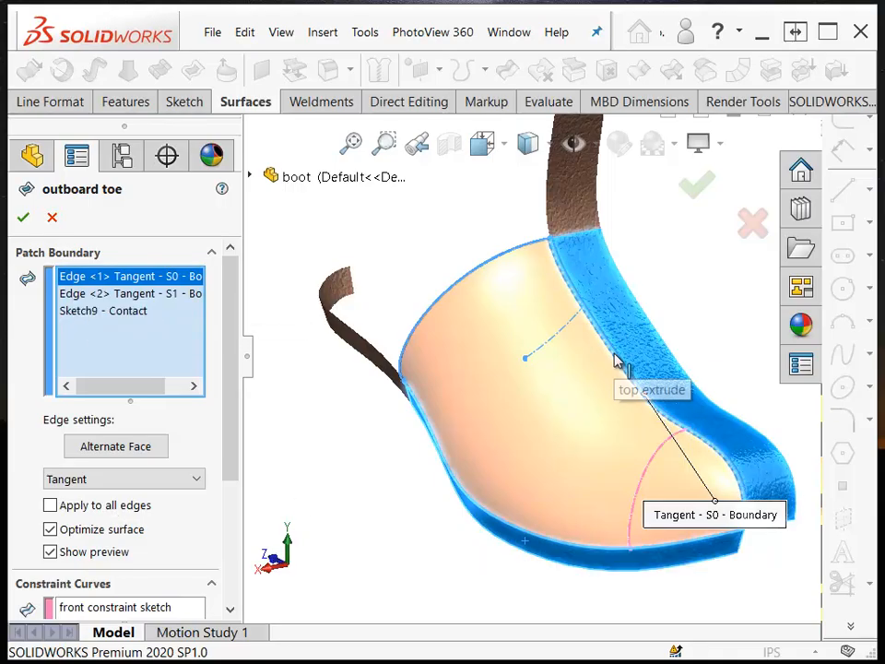
left_click(106, 295)
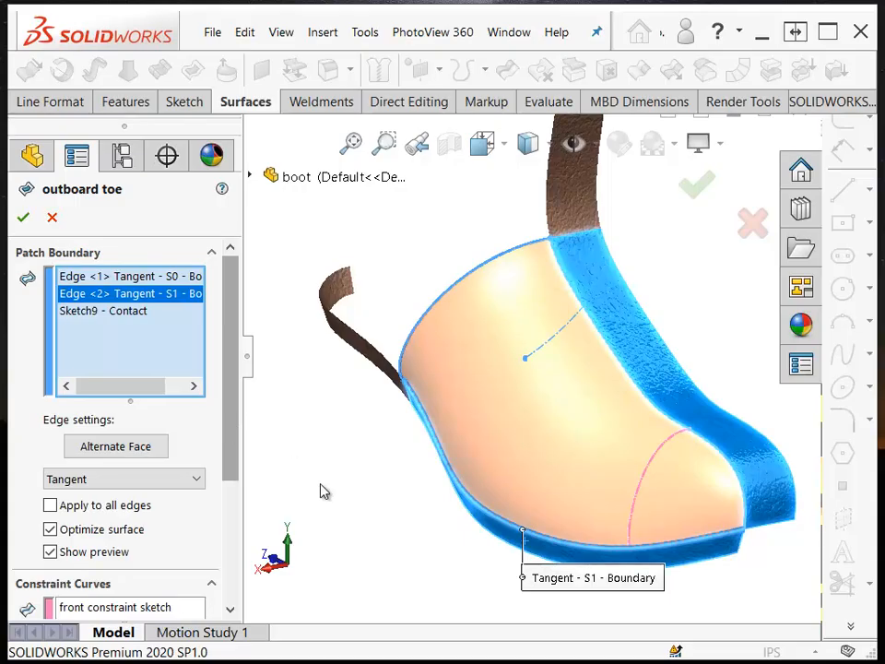
middle_click_drag(359, 508, 489, 542)
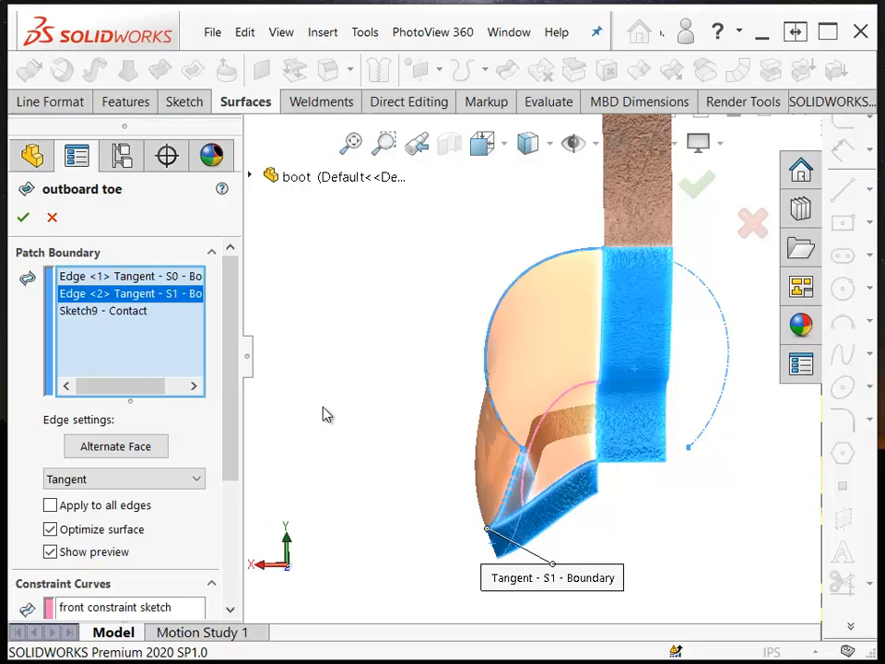
left_click(92, 312)
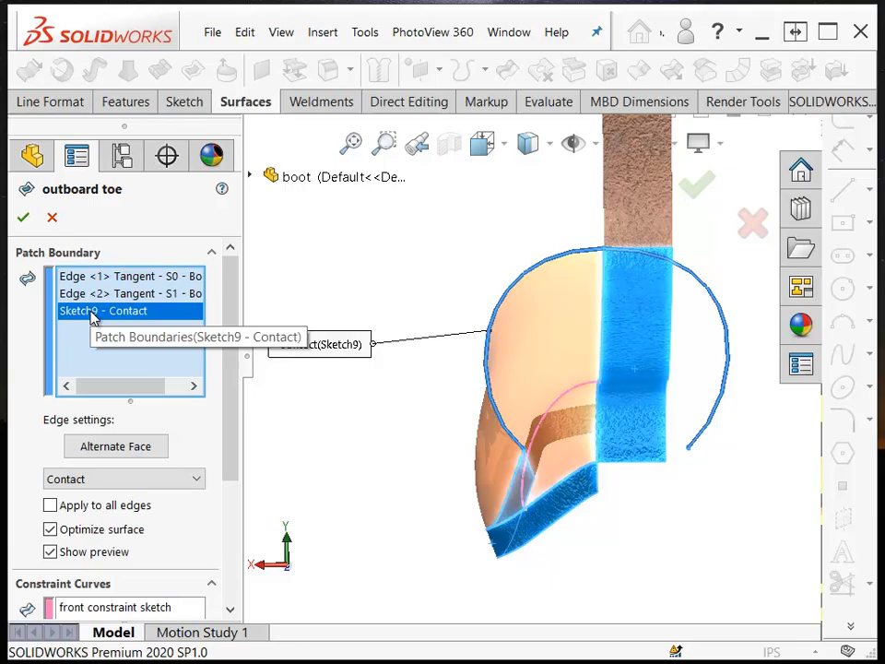
scroll(294, 354, "down", 5)
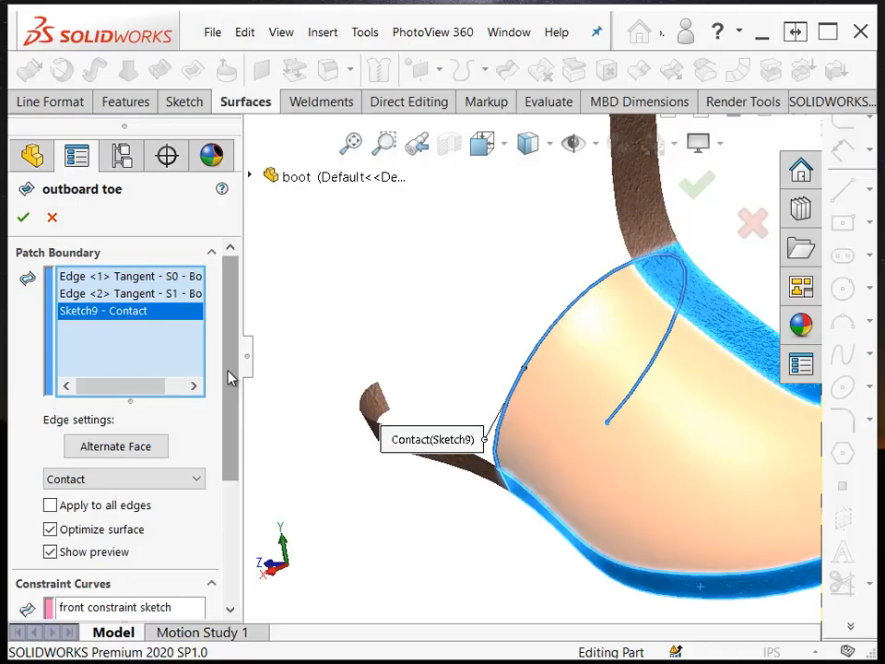
- Clear the front constraint sketch from the outboard toe's constraint curves and inspect the preview without it
left_click_drag(231, 378, 228, 516)
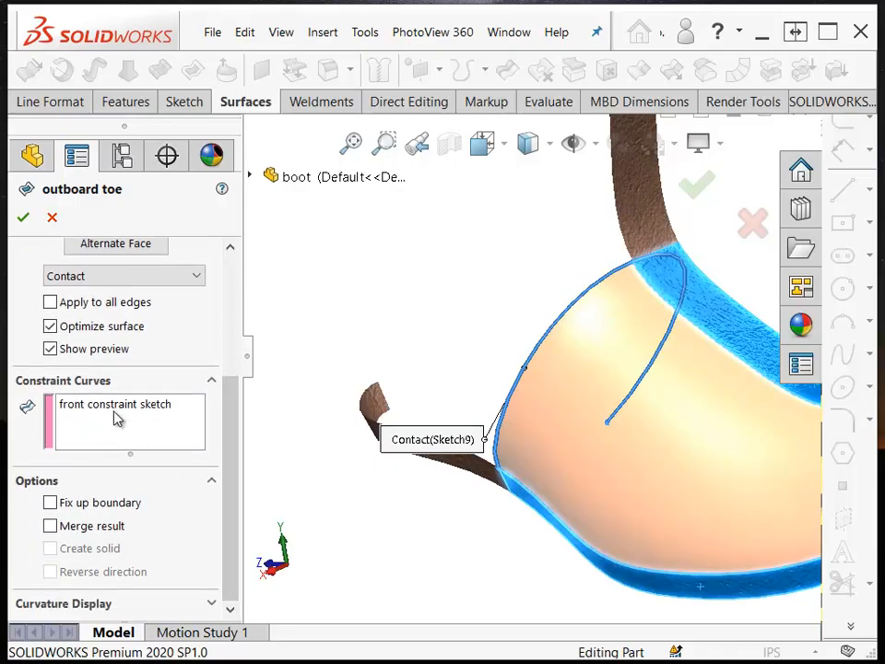
left_click(128, 406)
scroll(385, 559, "up", 2)
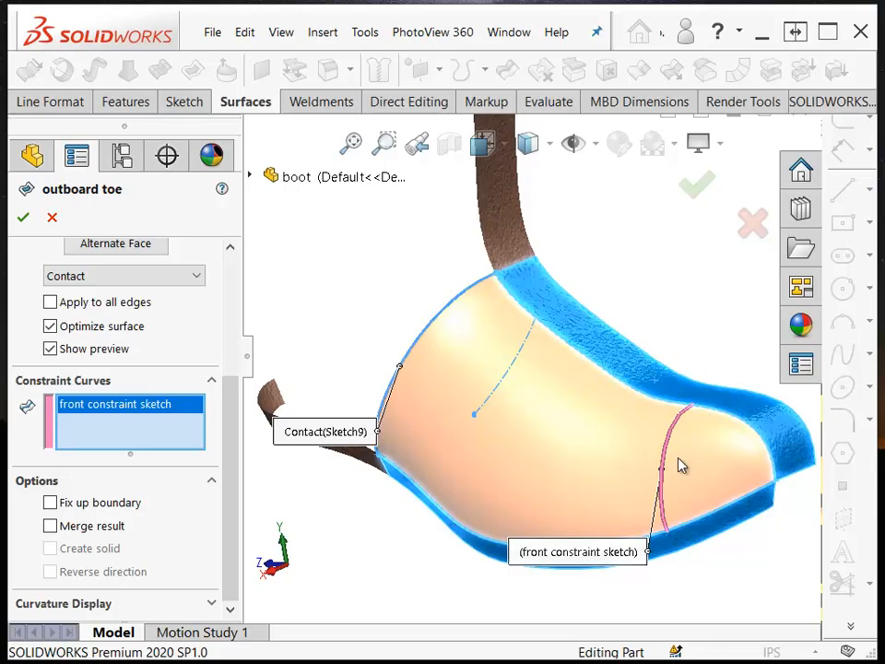
right_click(154, 422)
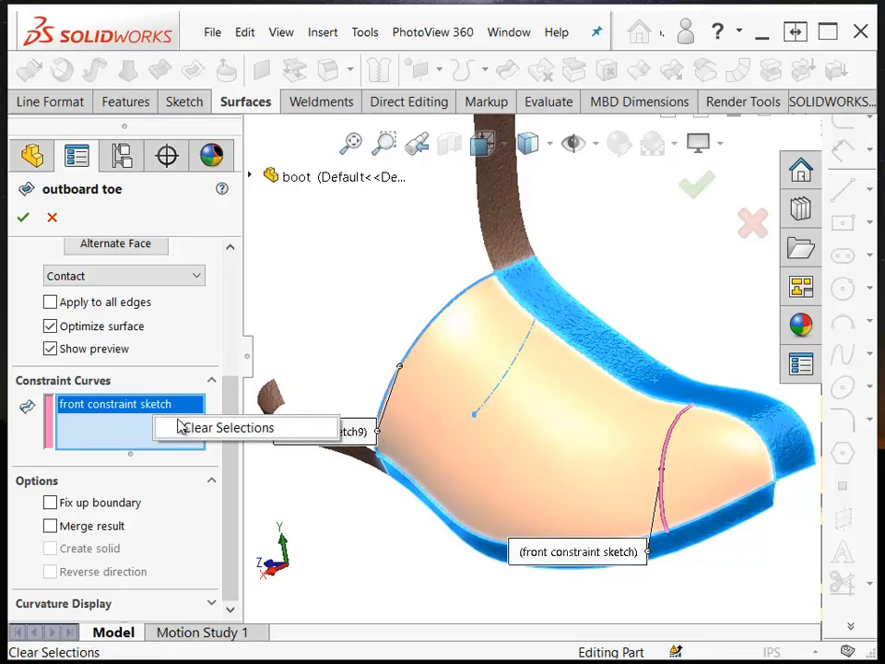
left_click(190, 426)
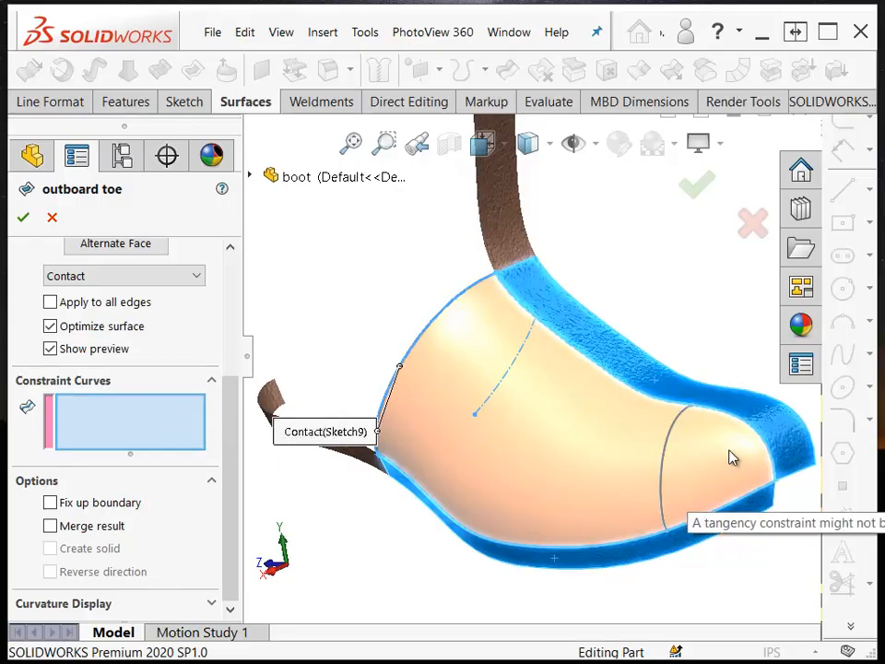
mouse_move(716, 474)
middle_mouse_down()
mouse_move(666, 492)
mouse_move(600, 487)
mouse_move(567, 498)
mouse_move(562, 482)
mouse_move(282, 500)
middle_mouse_up()
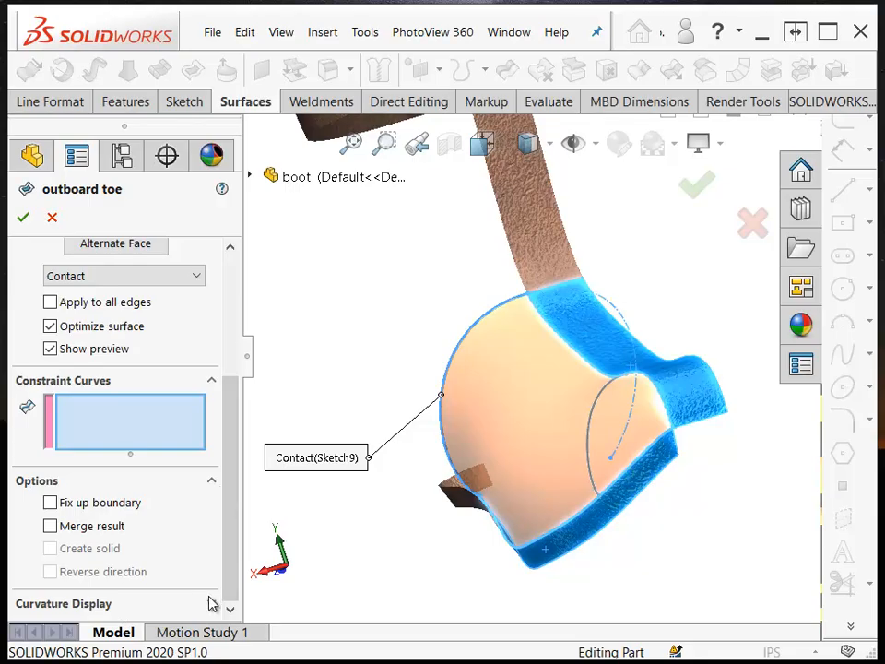
- Enable the mesh preview for the outboard toe surface and set its mesh density to 12
scroll(147, 599, "down", 2)
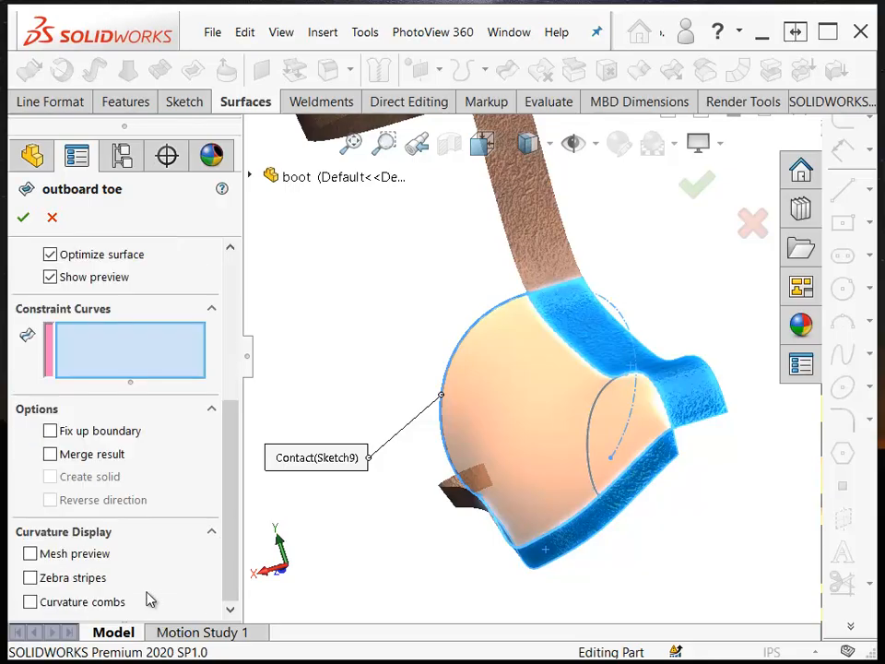
left_click(60, 556)
scroll(63, 558, "down", 2)
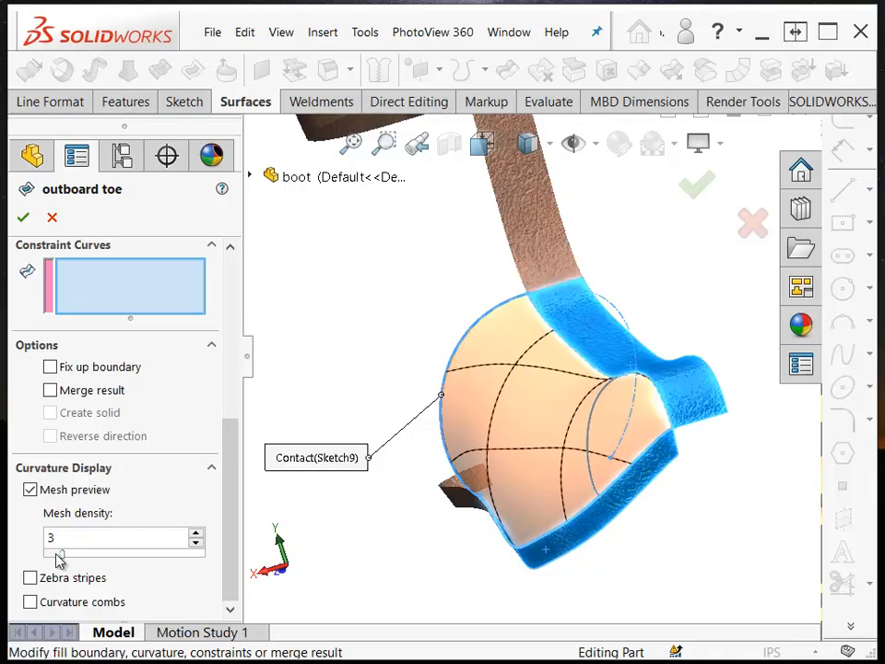
left_click_drag(59, 554, 139, 554)
middle_click_drag(358, 538, 690, 447)
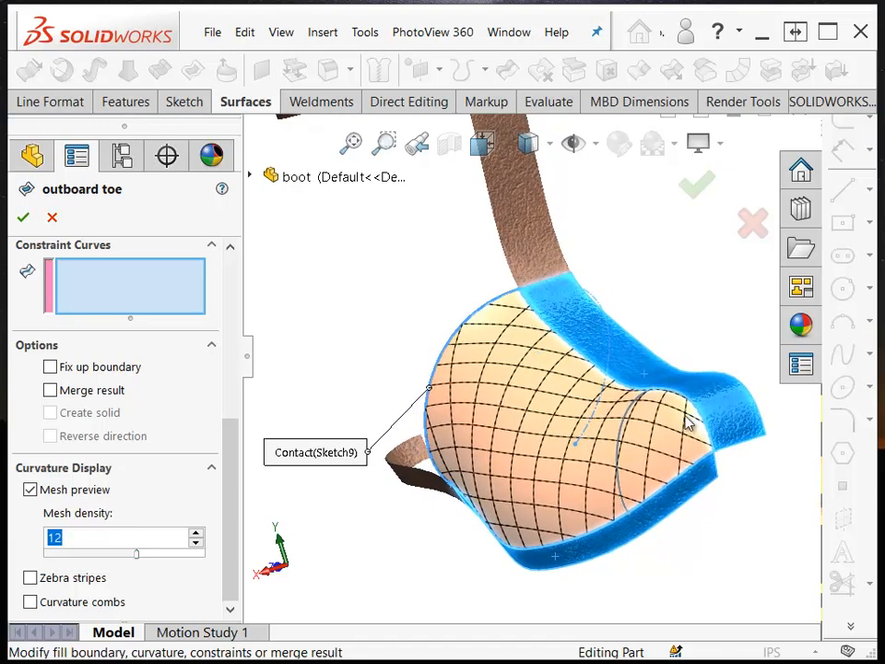
- Add the front constraint sketch back as the outboard toe's constraint curve and accept the fill surface
left_click(86, 280)
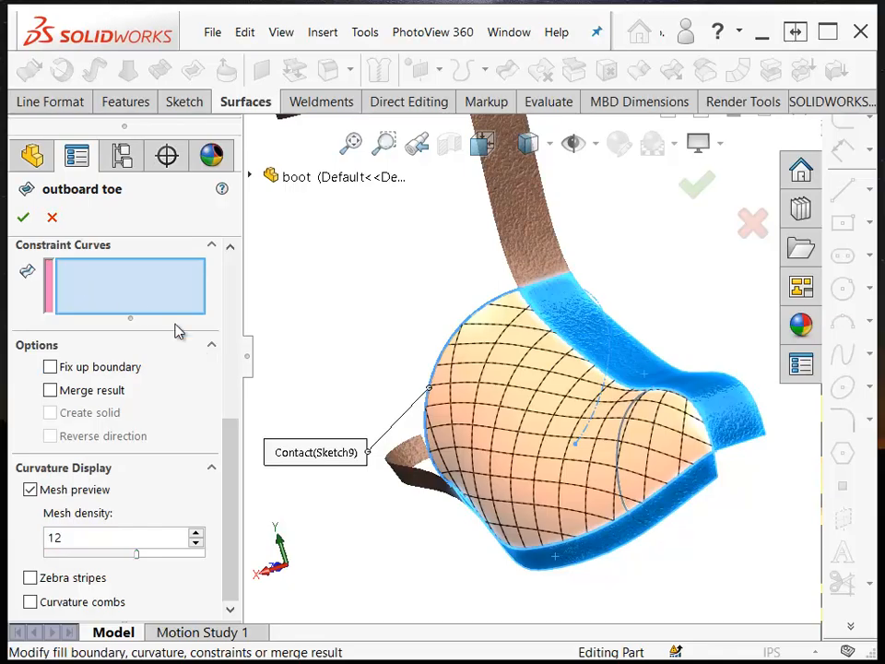
left_click(624, 442)
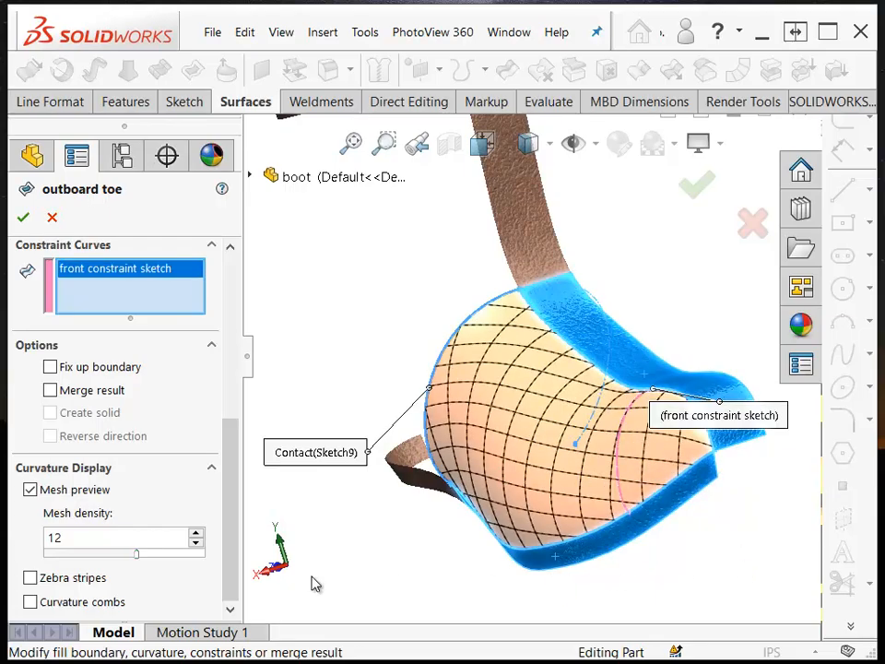
middle_click_drag(328, 535, 351, 504)
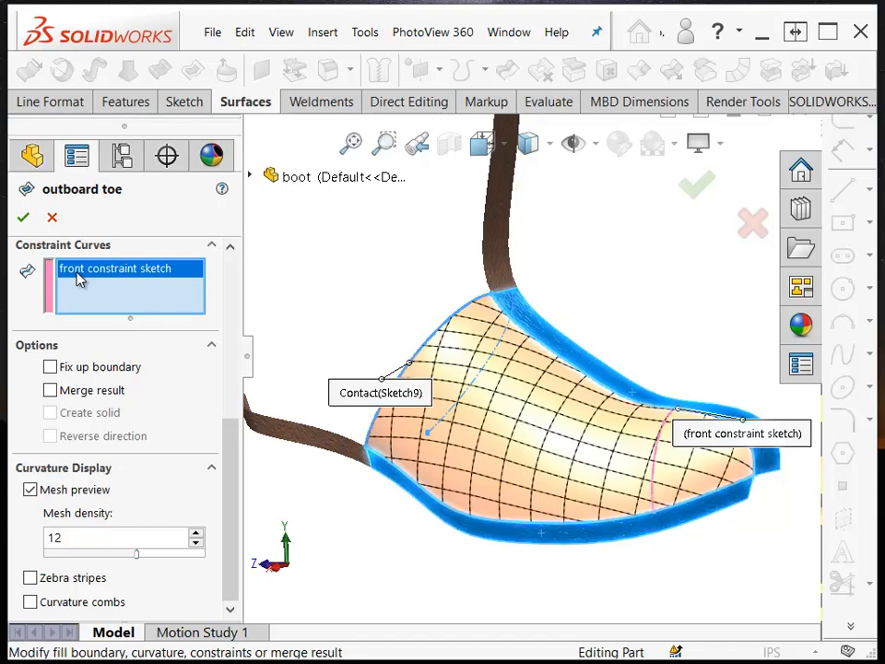
left_click(23, 217)
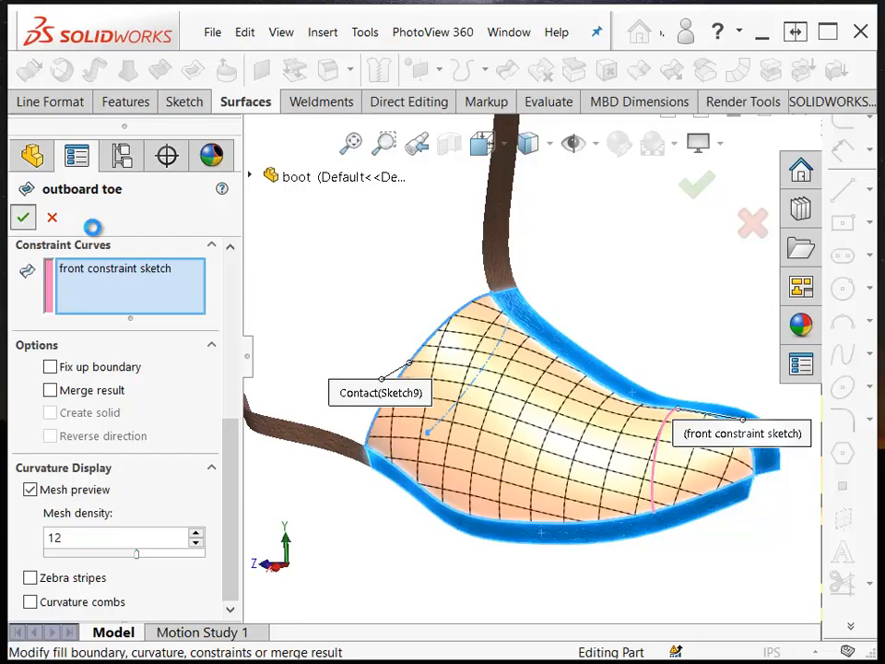
- Hide the sole ruled surface body and the heel split body so only the outboard toe surface is shown
left_click(327, 442)
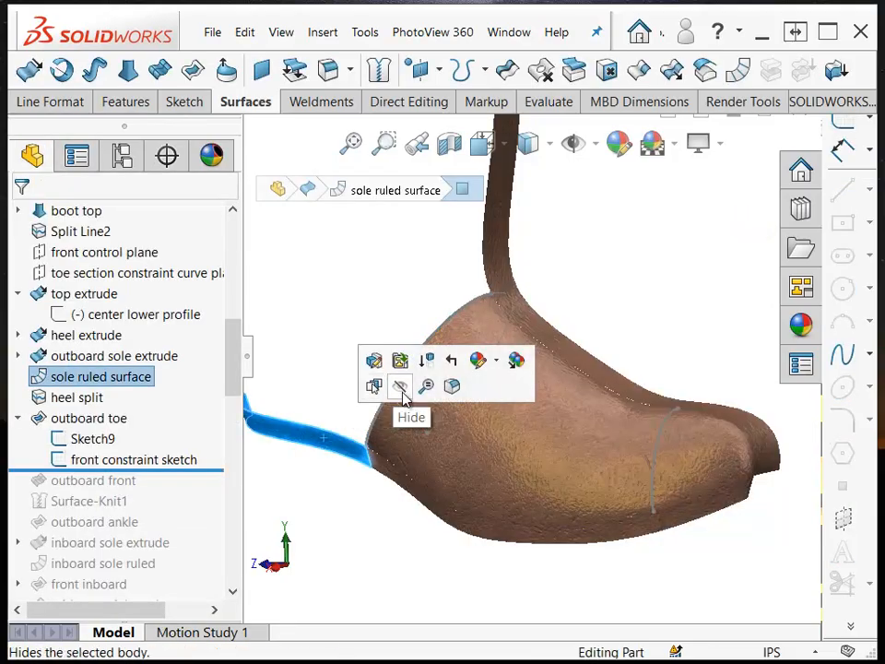
left_click(401, 387)
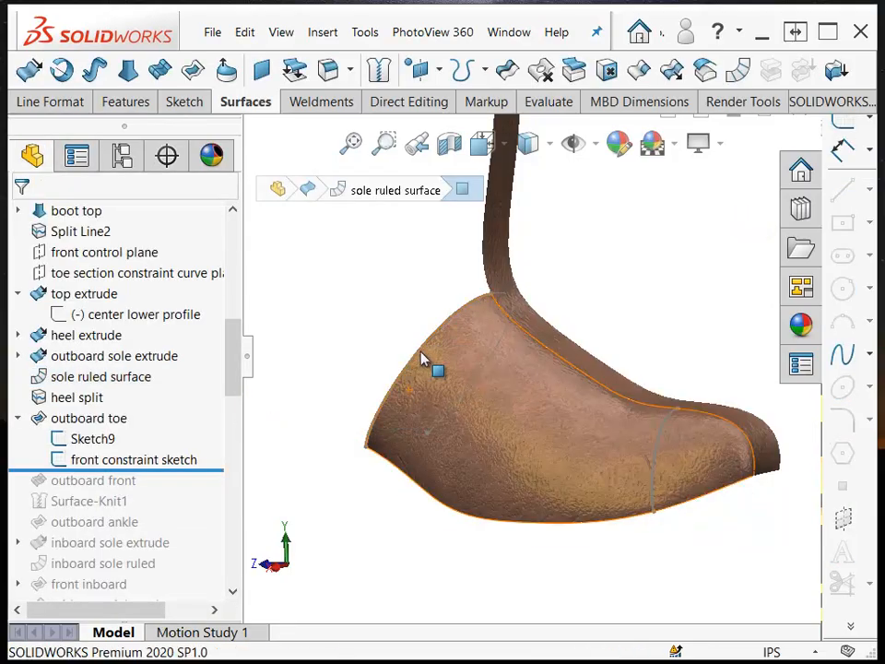
left_click(505, 240)
left_click(574, 183)
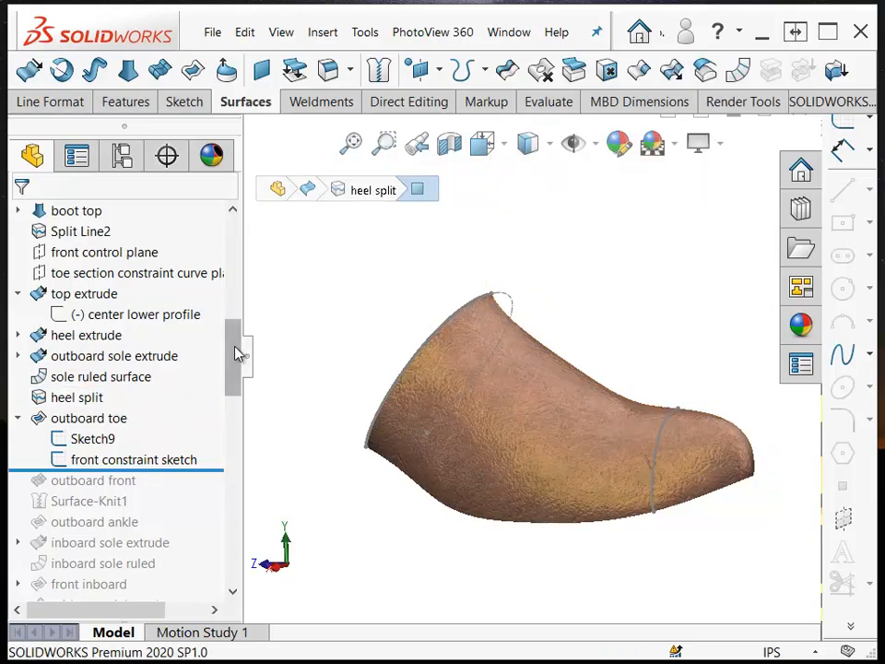
- Look into the Surface Bodies folder at the start of the feature tree and collapse it again
left_click_drag(239, 351, 235, 229)
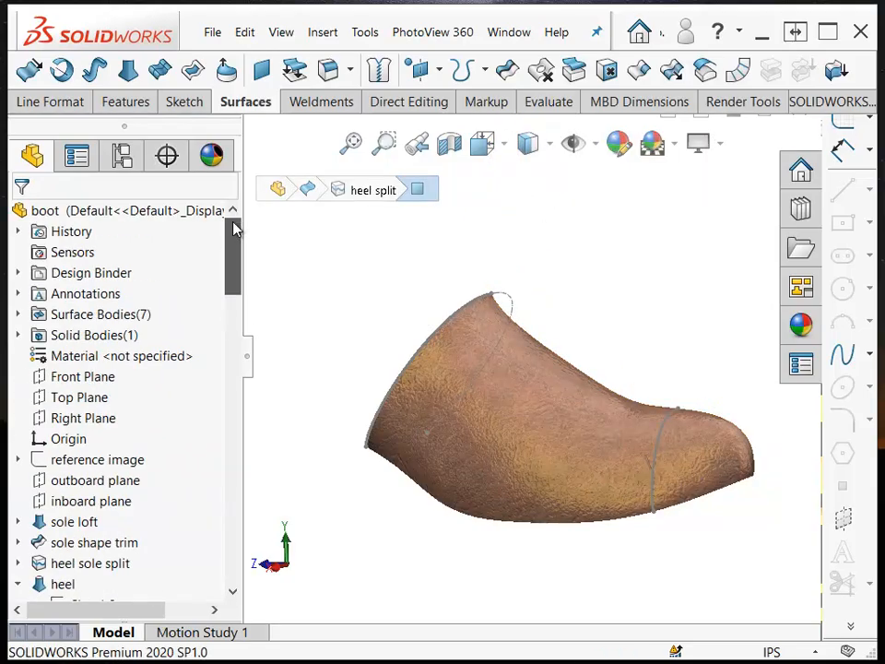
left_click(19, 314)
left_click(18, 314)
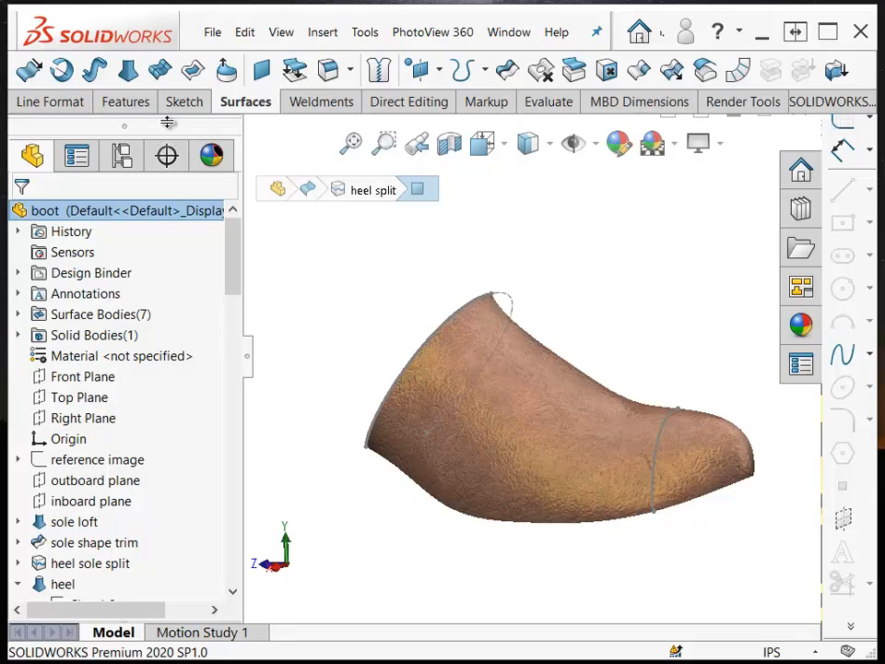
- Split the feature tree to show the body folders together with the outboard toe's rollback position, and close the split again
left_click_drag(166, 123, 141, 372)
left_click_drag(230, 259, 237, 198)
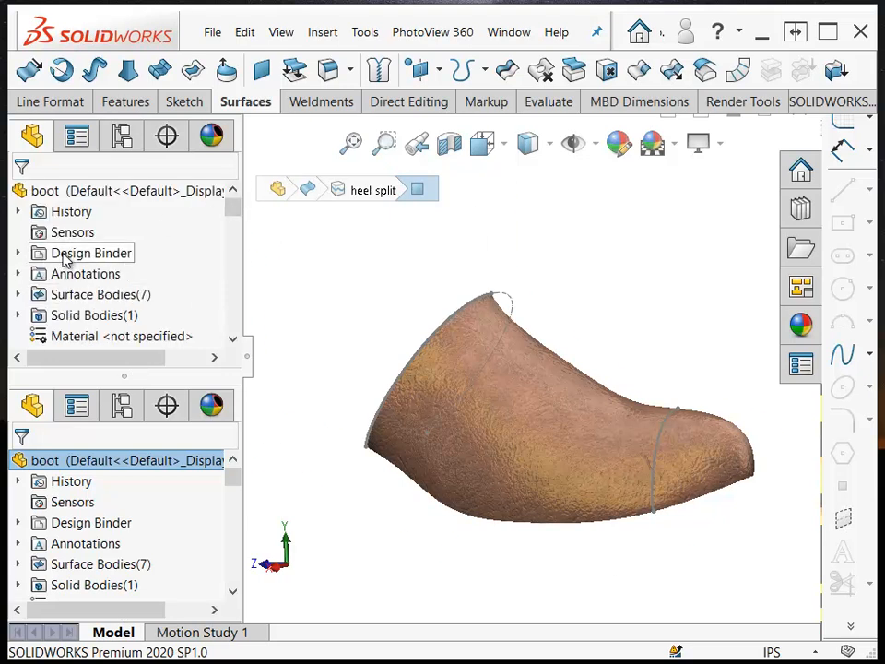
mouse_move(238, 485)
left_mouse_down()
mouse_move(238, 553)
mouse_move(238, 523)
left_mouse_up()
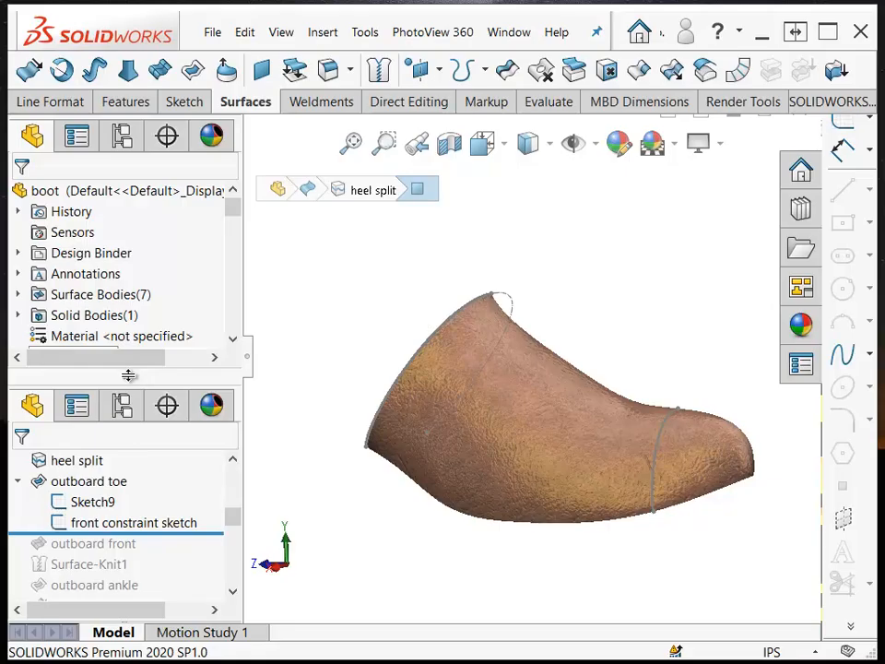
left_click_drag(129, 376, 130, 124)
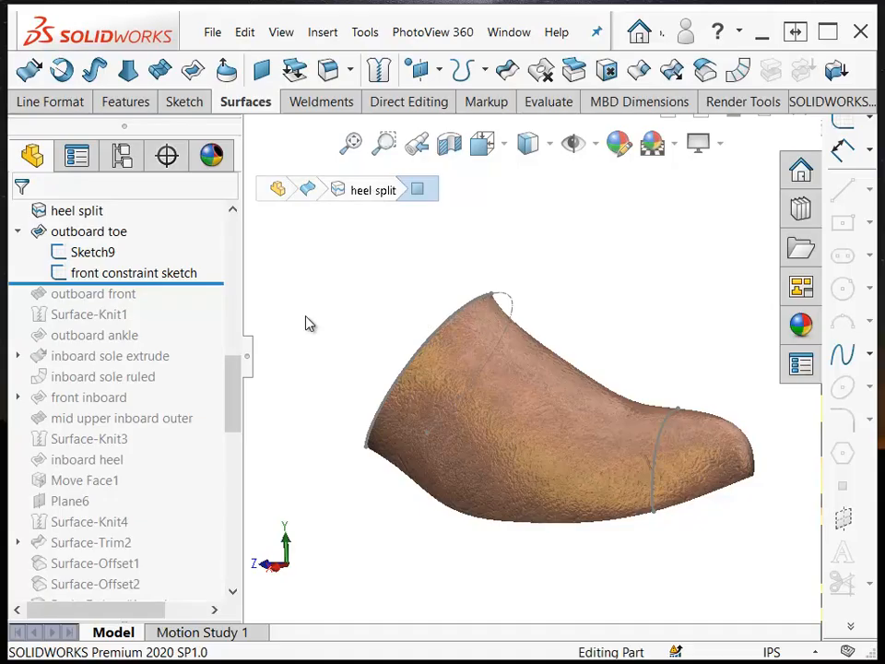
- Roll forward past the outboard front boundary surface and open that feature for editing
left_click_drag(192, 280, 172, 307)
middle_click_drag(444, 408, 439, 388)
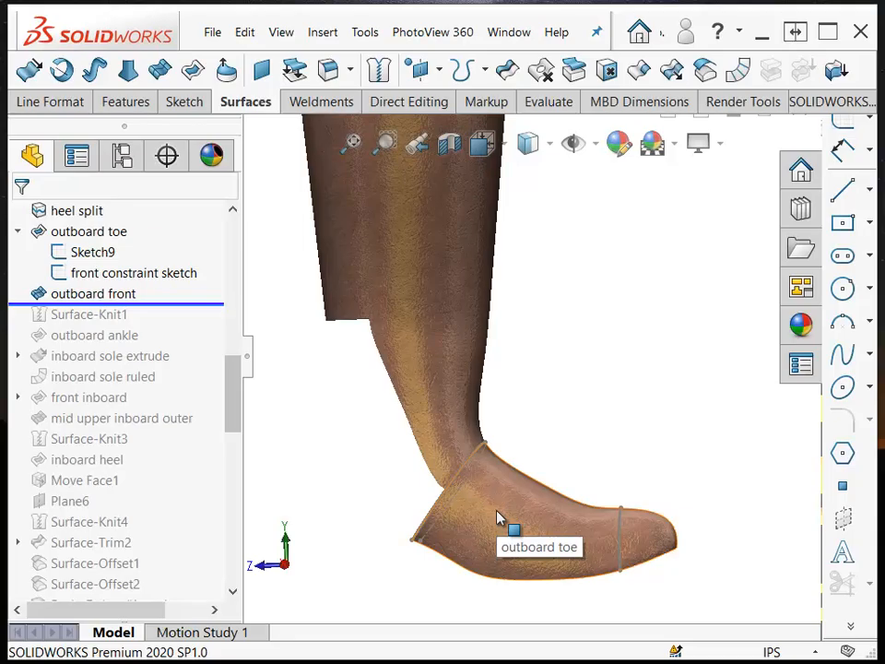
left_click(96, 294)
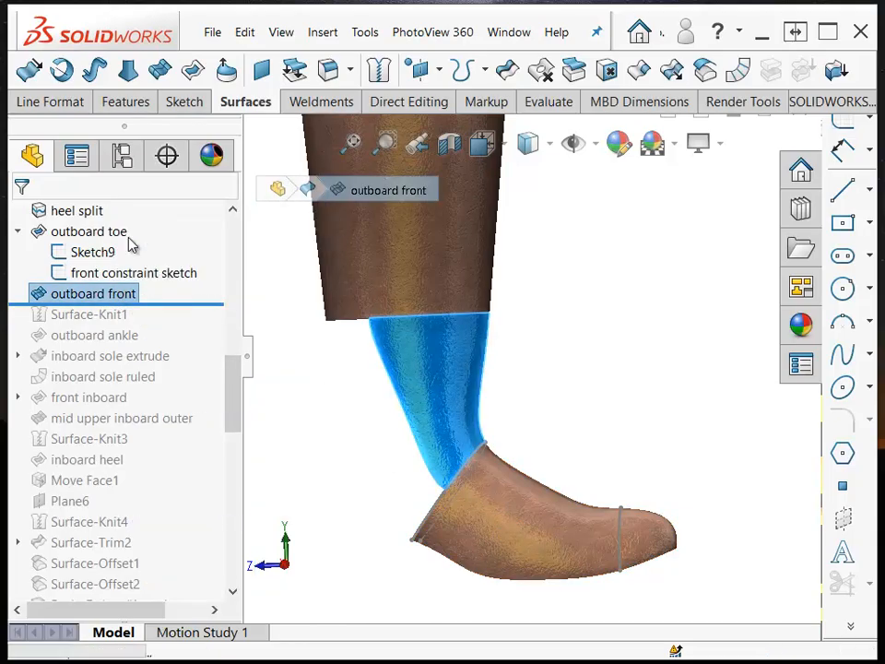
left_click(129, 238)
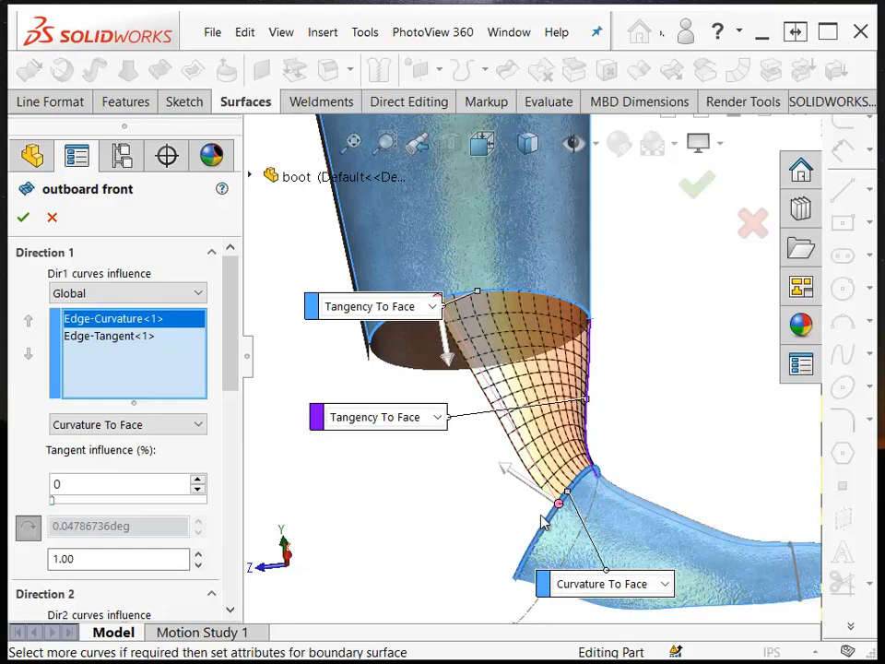
- Clear the Direction 1 curves and reselect the boot top's lower edge and the outboard toe's rear edge
right_click(93, 355)
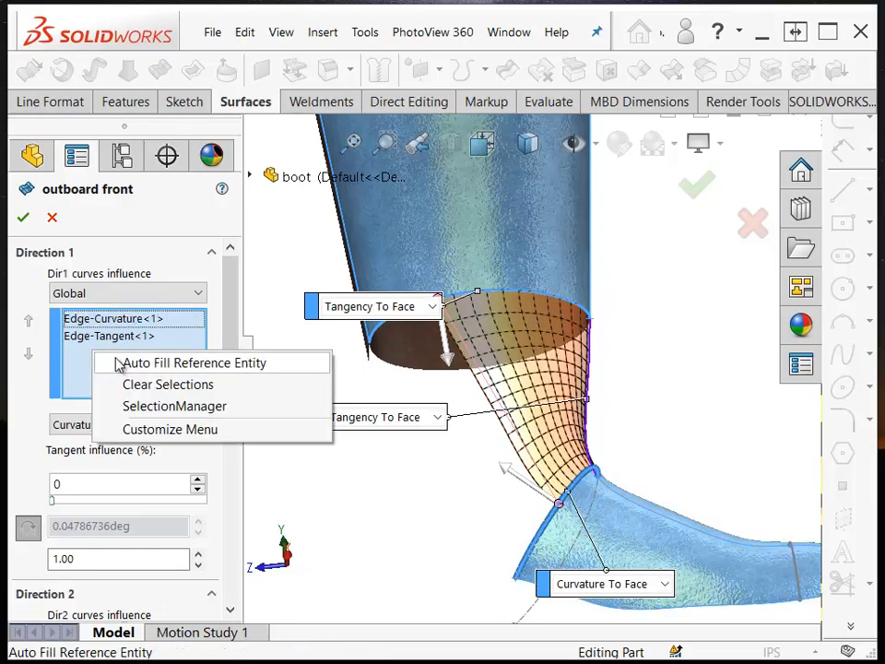
left_click(154, 385)
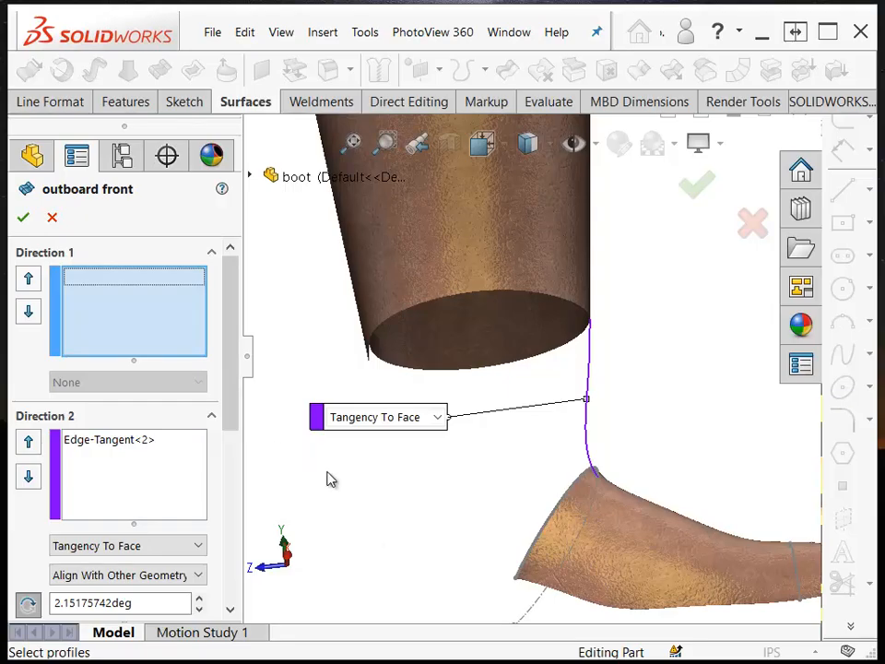
left_click(567, 307)
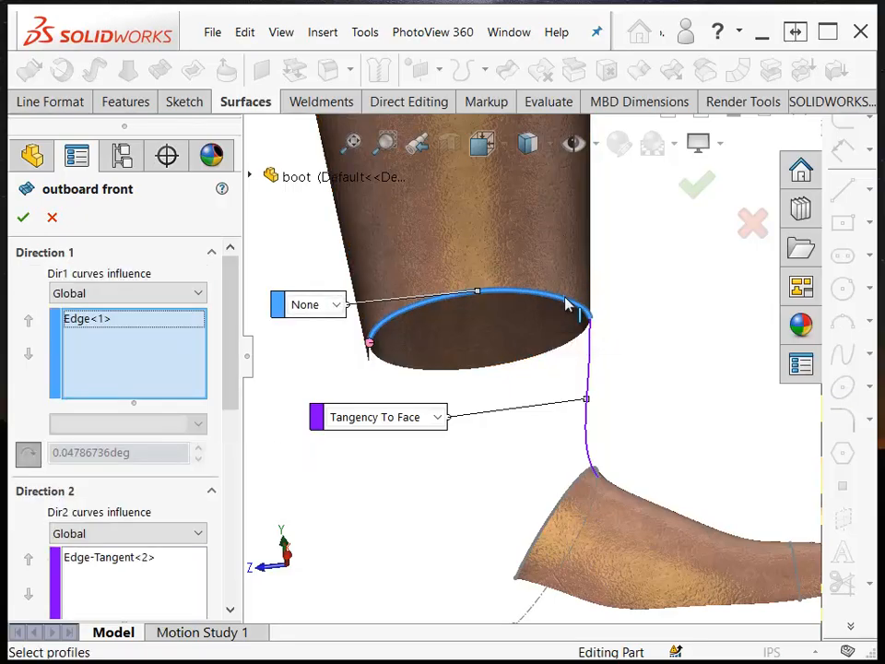
left_click(575, 487)
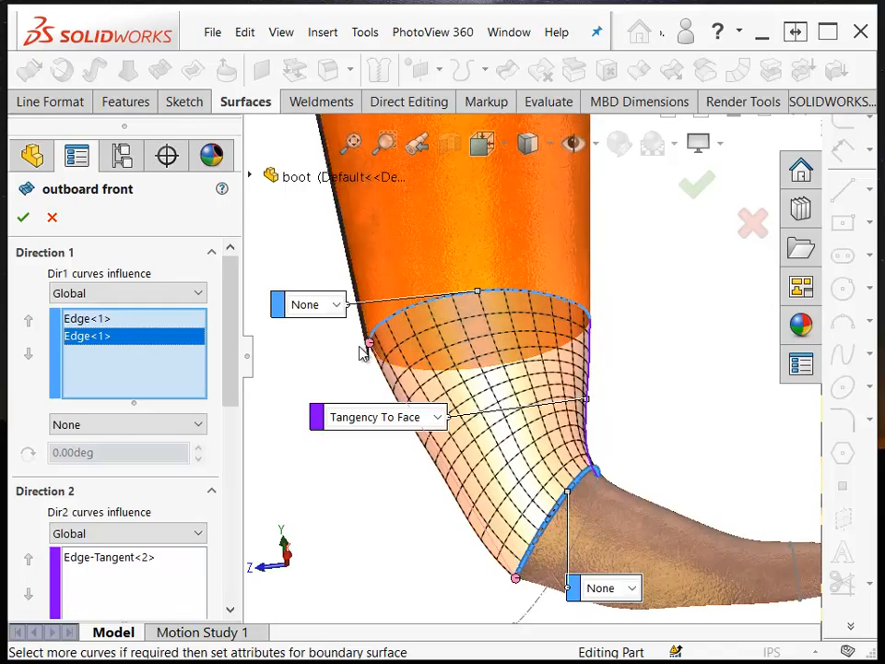
- Move the surface's end connectors to the middle of the boot top edge and partway along the toe edge, and accept the outboard front
mouse_move(461, 307)
left_mouse_down()
mouse_move(484, 302)
mouse_move(477, 297)
left_mouse_up()
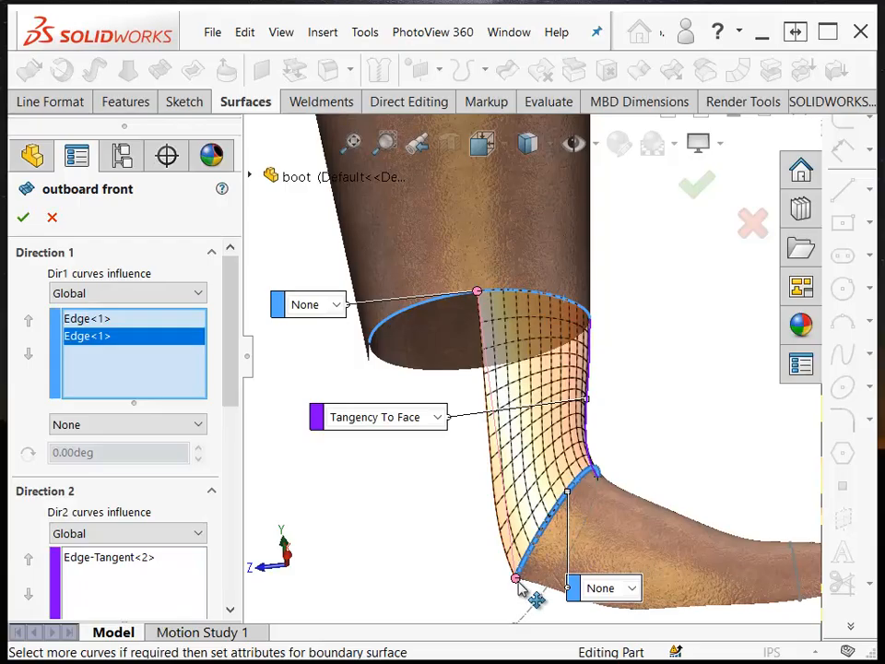
left_click_drag(515, 583, 558, 507)
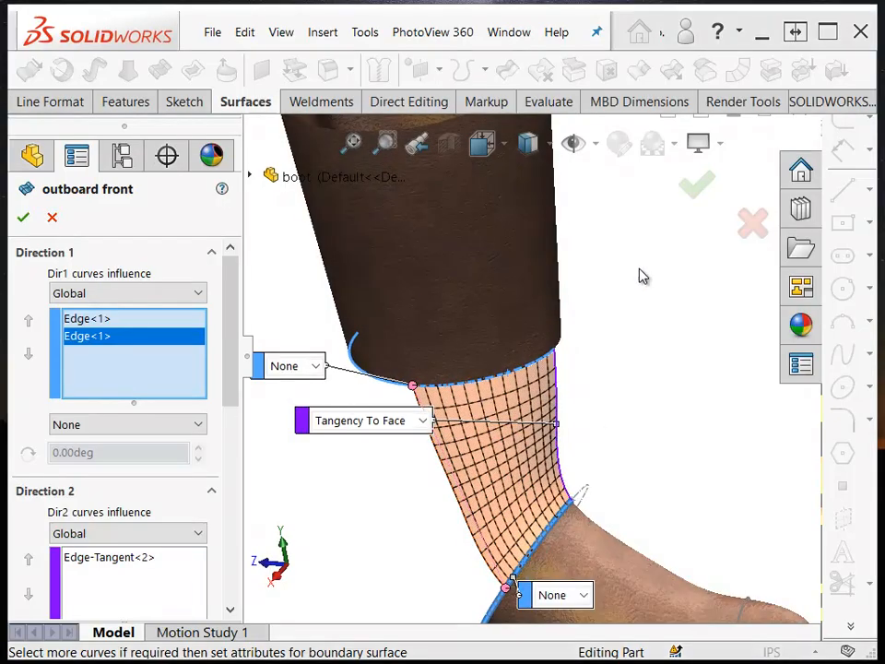
left_click(698, 190)
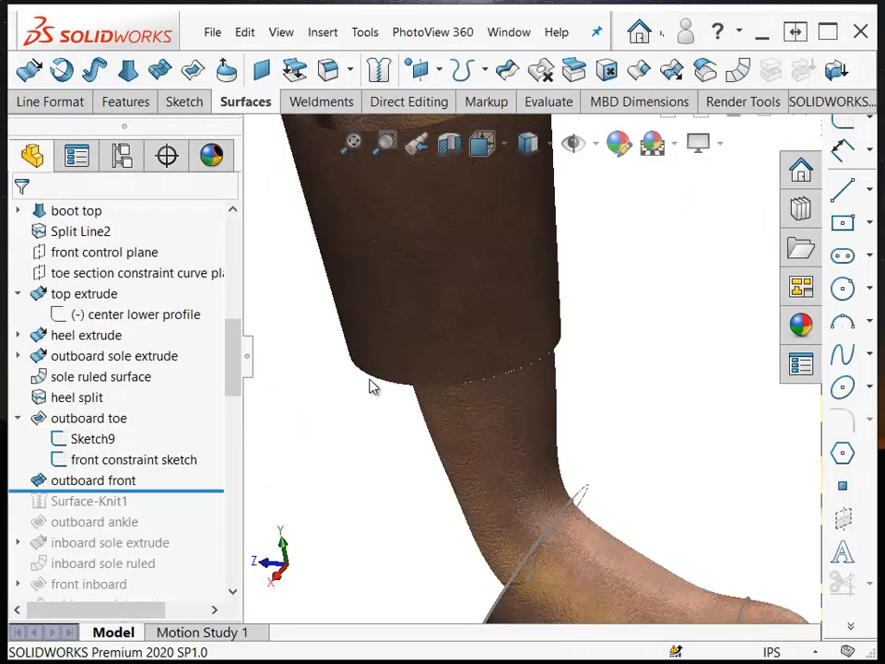
- Roll forward past Surface-Knit1 and highlight the boot top, outboard front and outboard toe faces that it joins
scroll(371, 392, "down", 5)
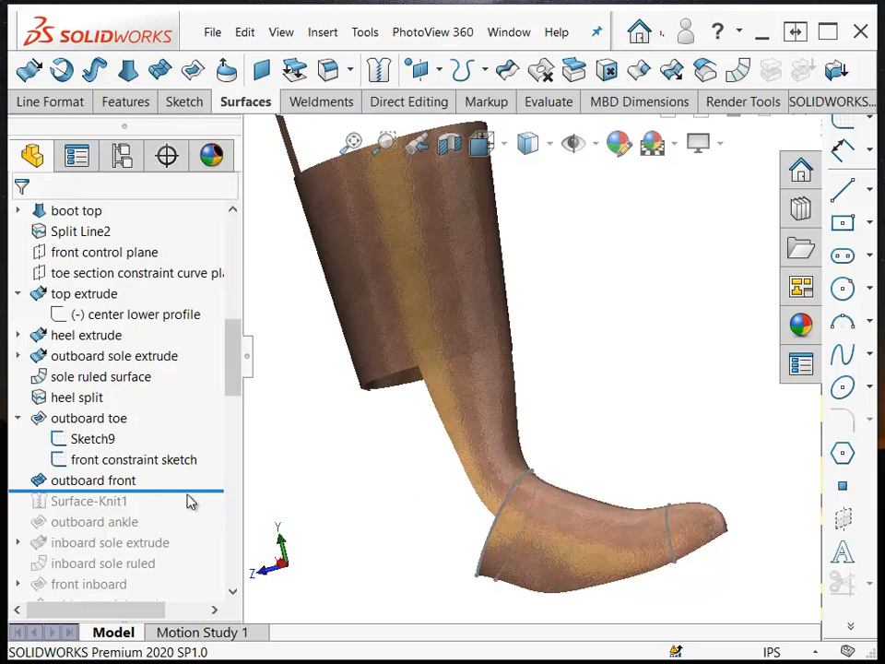
left_click_drag(193, 490, 175, 508)
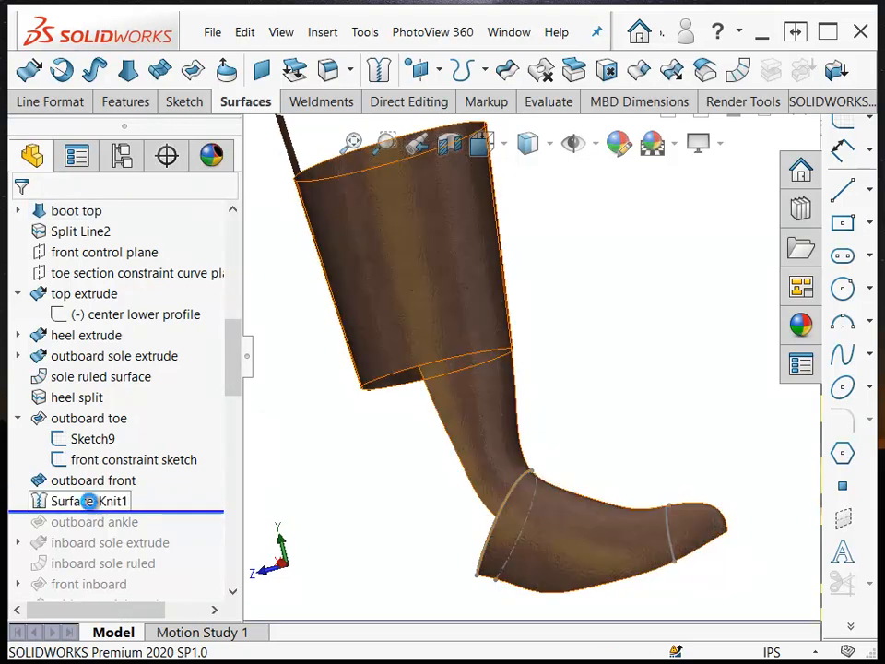
left_click(90, 502)
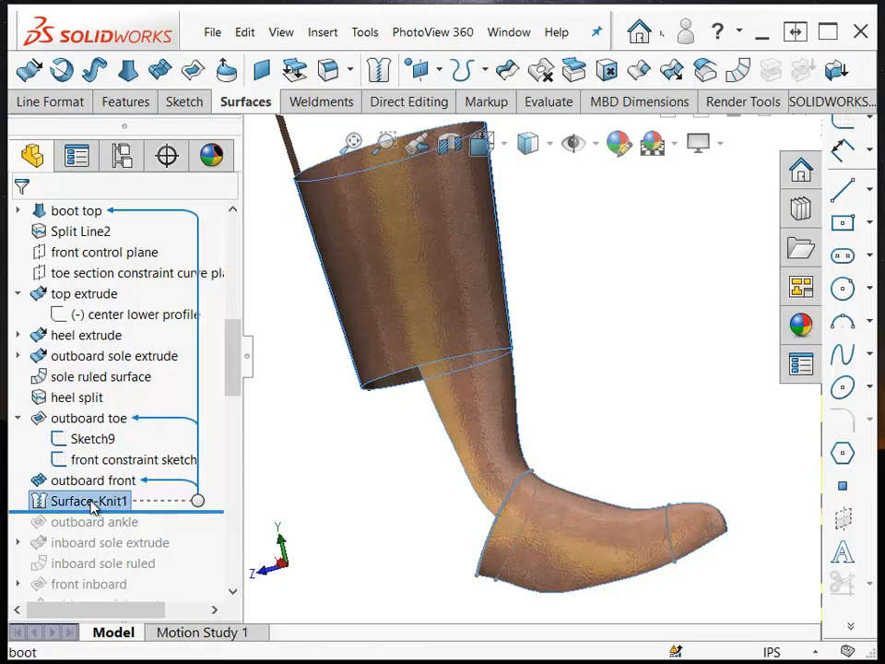
left_click(411, 281)
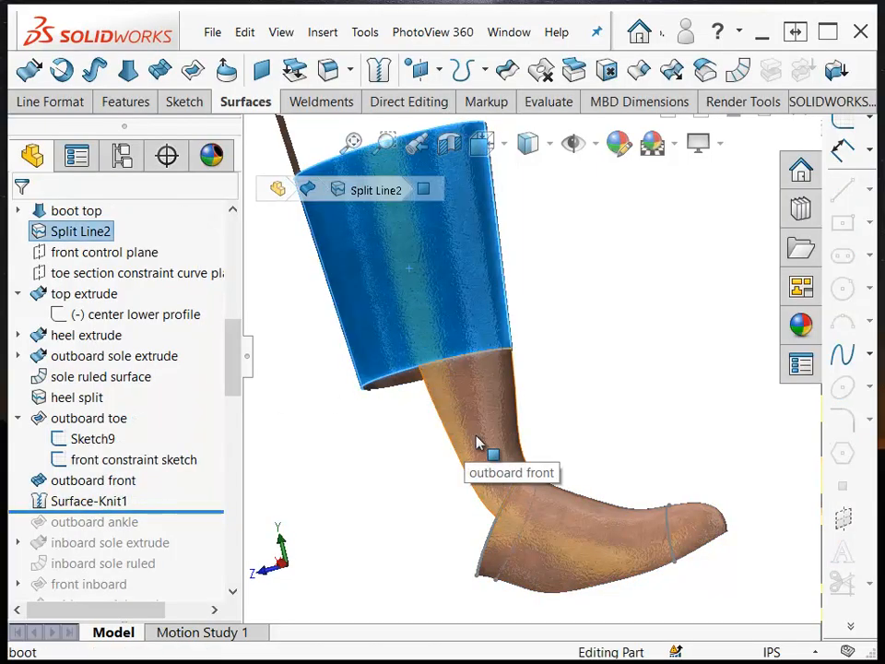
left_click(476, 445, "ctrl")
left_click(540, 551, "ctrl")
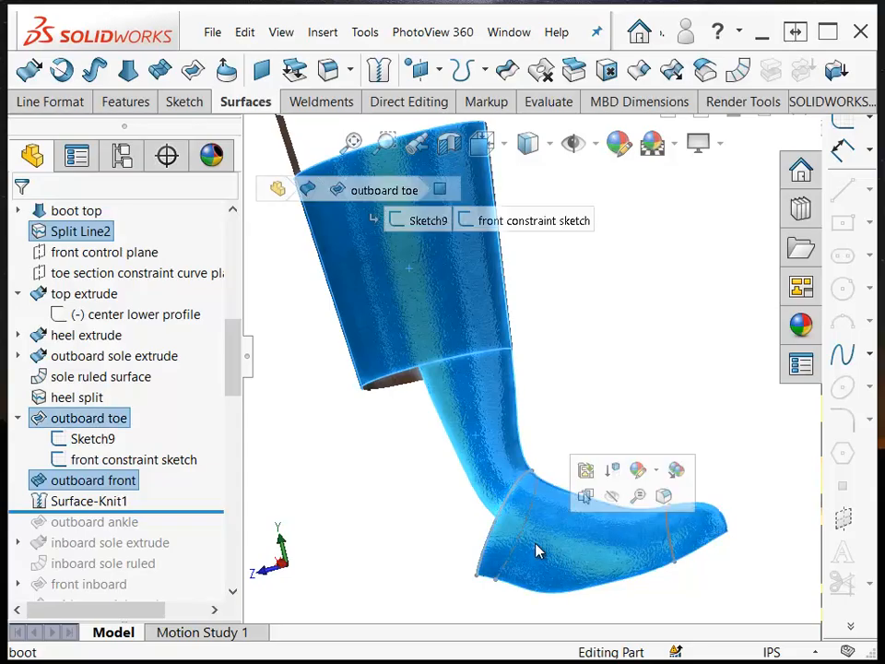
left_click(368, 526)
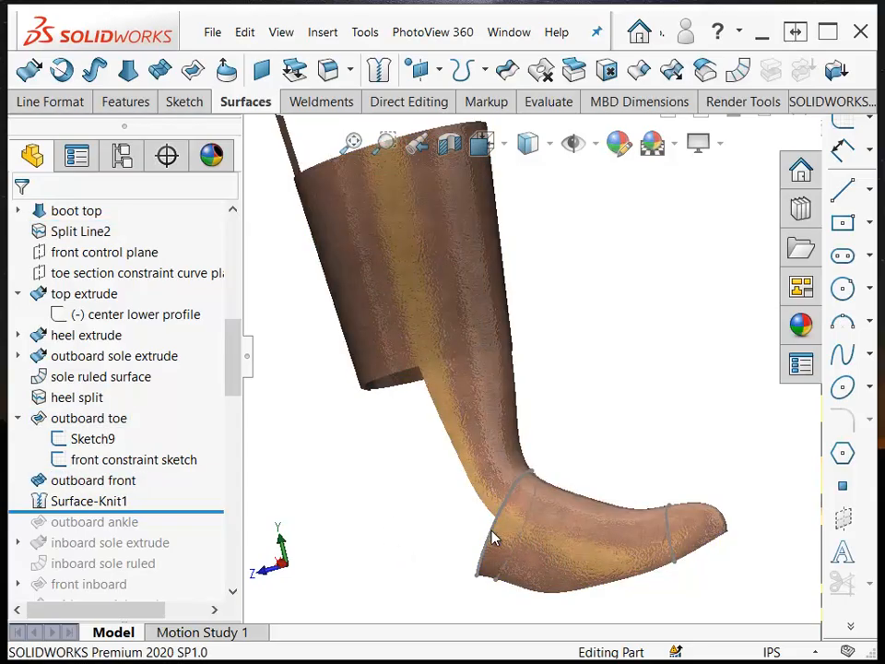
- Hide the outboard toe's sketches and pick out the boot top's lower edge and the toe's rear edge bordering the ankle opening
left_click(514, 484)
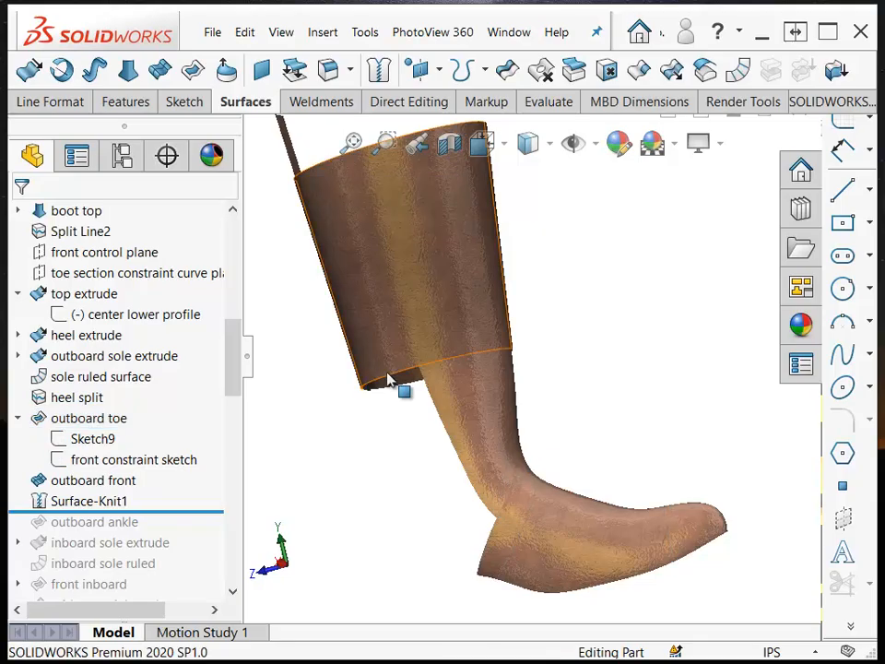
left_click(392, 379)
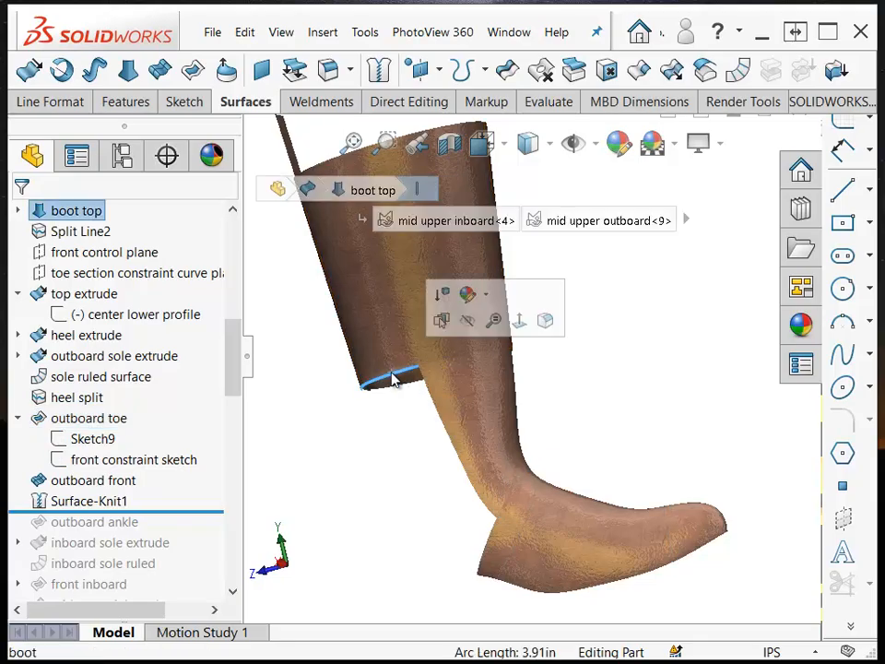
left_click(495, 542, "ctrl")
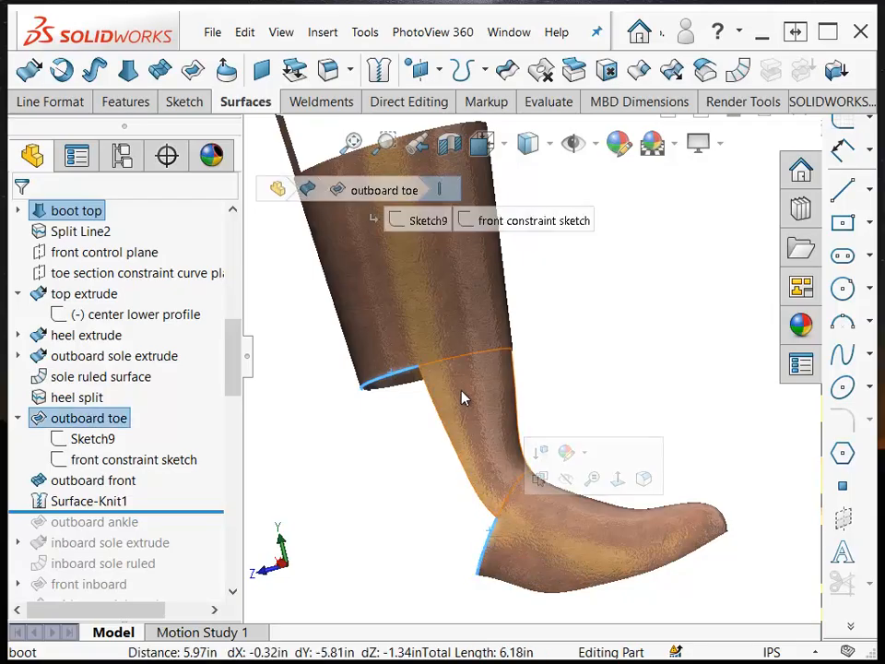
left_click(432, 521)
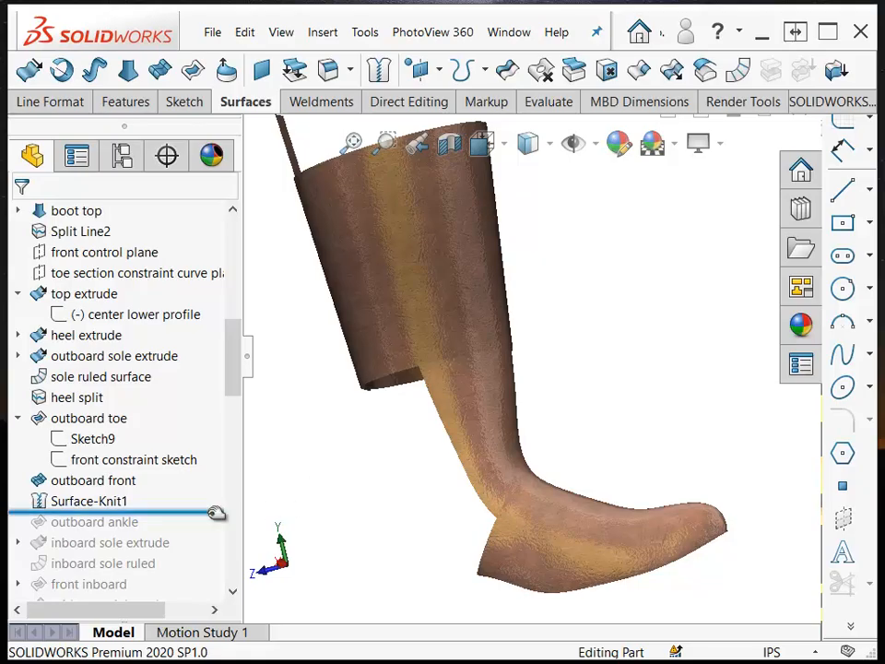
- Roll forward past the outboard ankle fill surface and open that feature for editing
left_click_drag(178, 507, 164, 533)
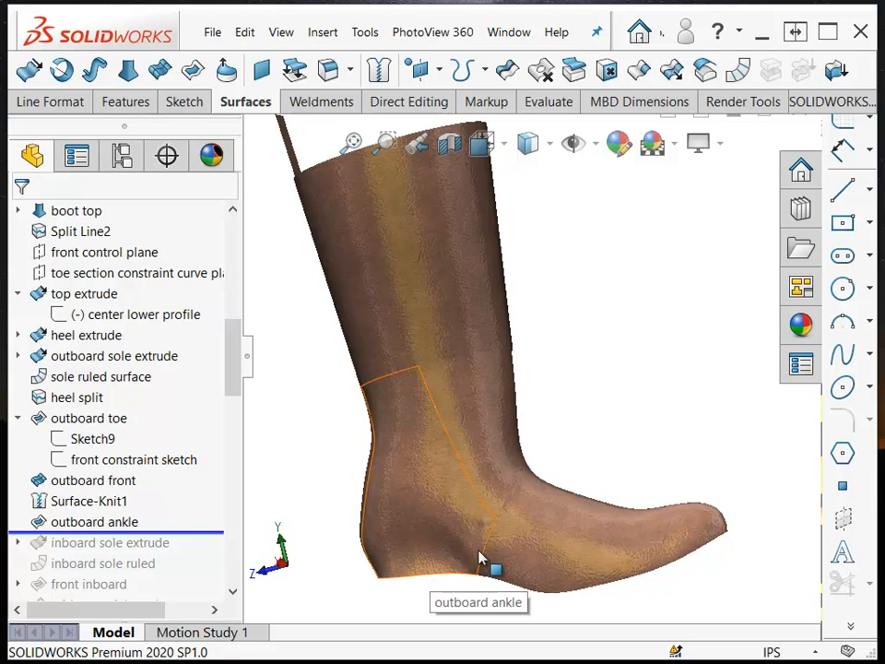
left_click(85, 523)
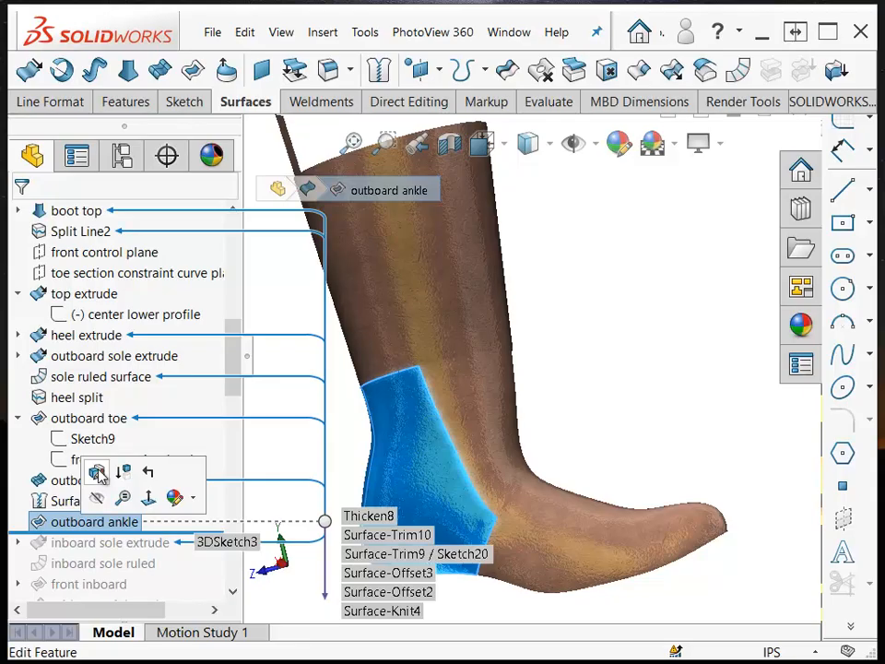
left_click(97, 473)
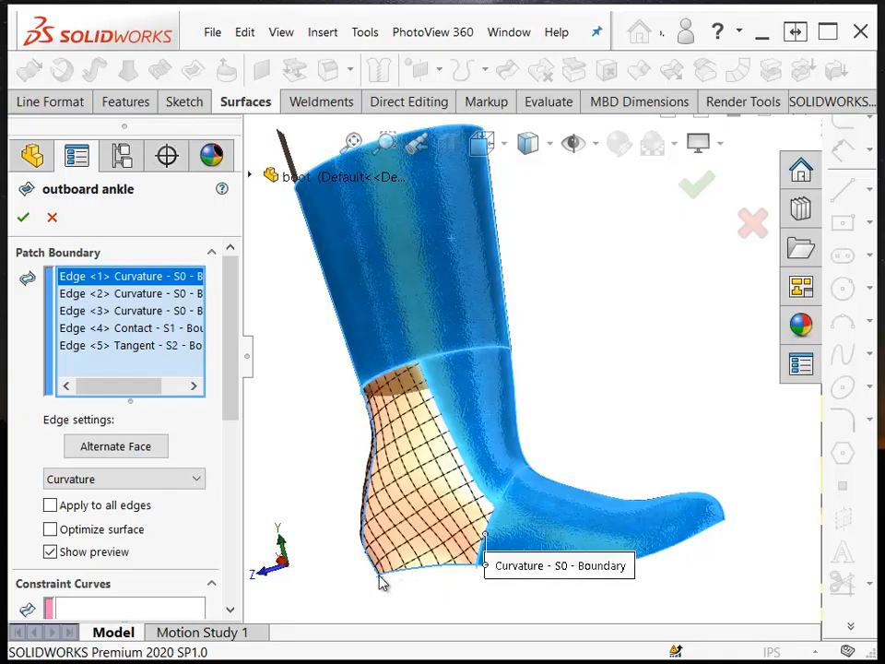
middle_click_drag(472, 564, 413, 577)
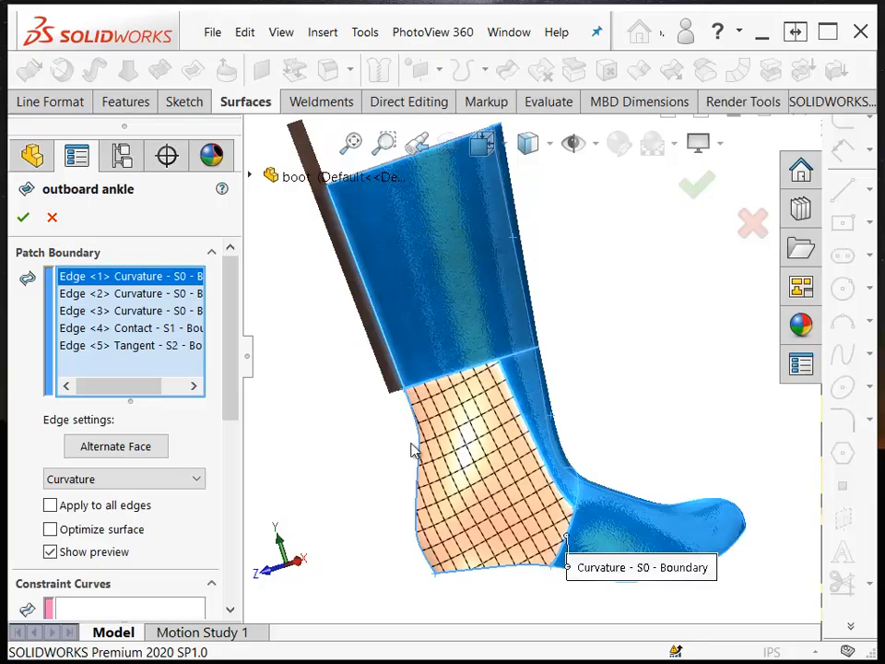
middle_click_drag(427, 586, 433, 580)
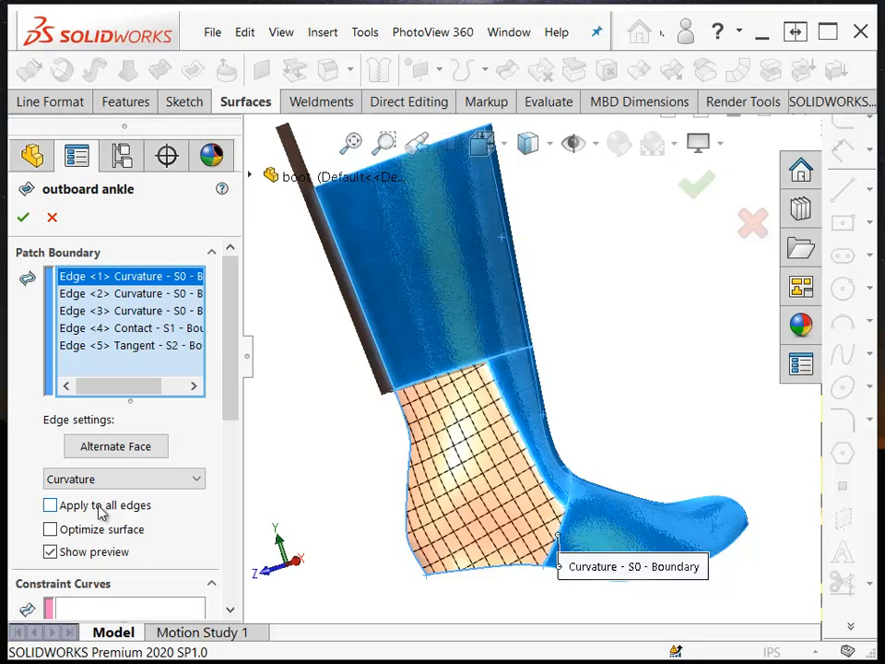
- Try the Optimize surface option, review the settings of the ankle patch's fourth and fifth boundary edges, and accept the feature
left_click(52, 532)
left_click(49, 532)
left_click(49, 532)
left_click(129, 330)
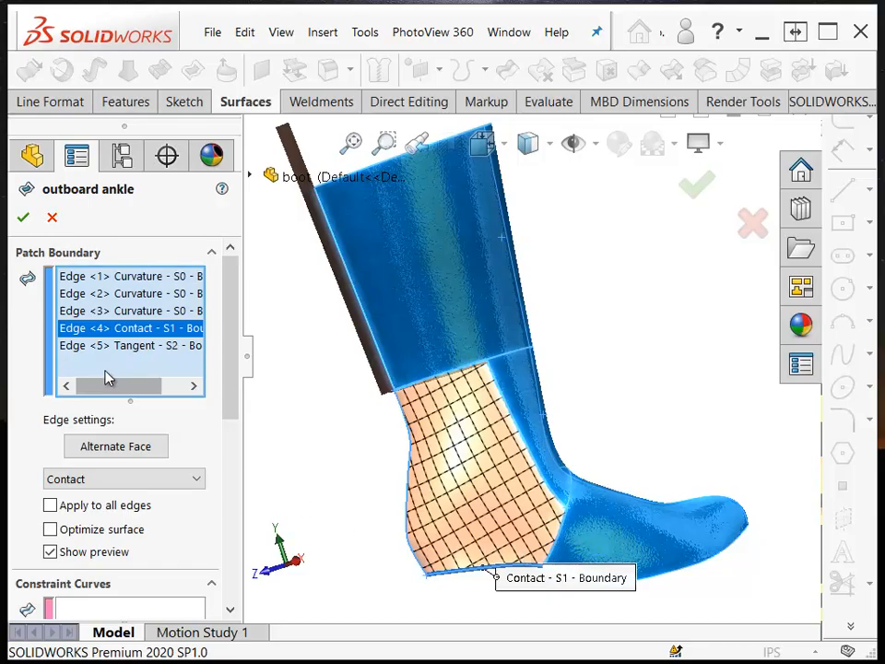
left_click(128, 349)
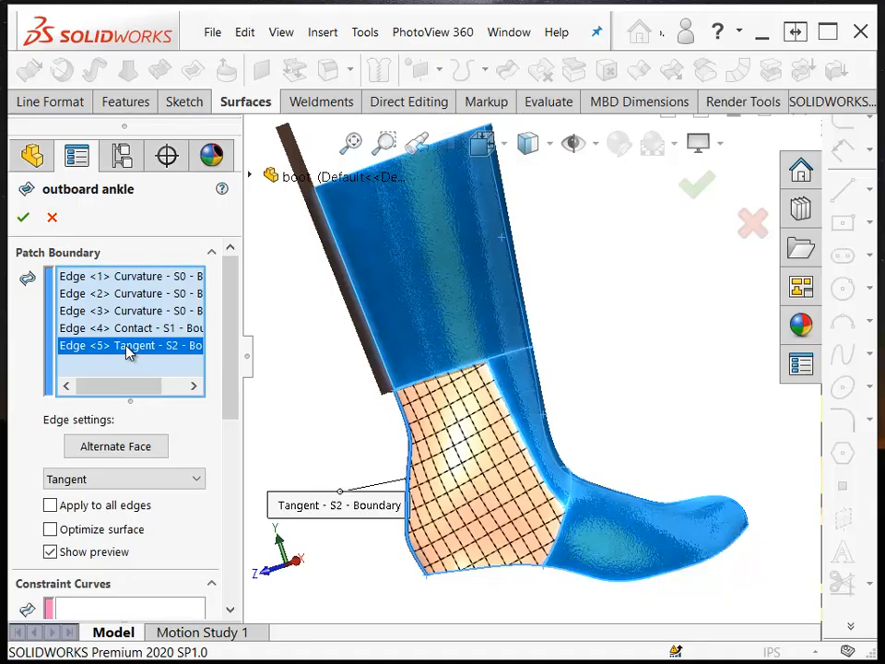
key("Return")
- Roll forward past the inboard sole extrude and select it to examine its outline from the boot's front
mouse_move(155, 529)
left_mouse_down()
mouse_move(143, 541)
mouse_move(150, 552)
left_mouse_up()
left_click(145, 544)
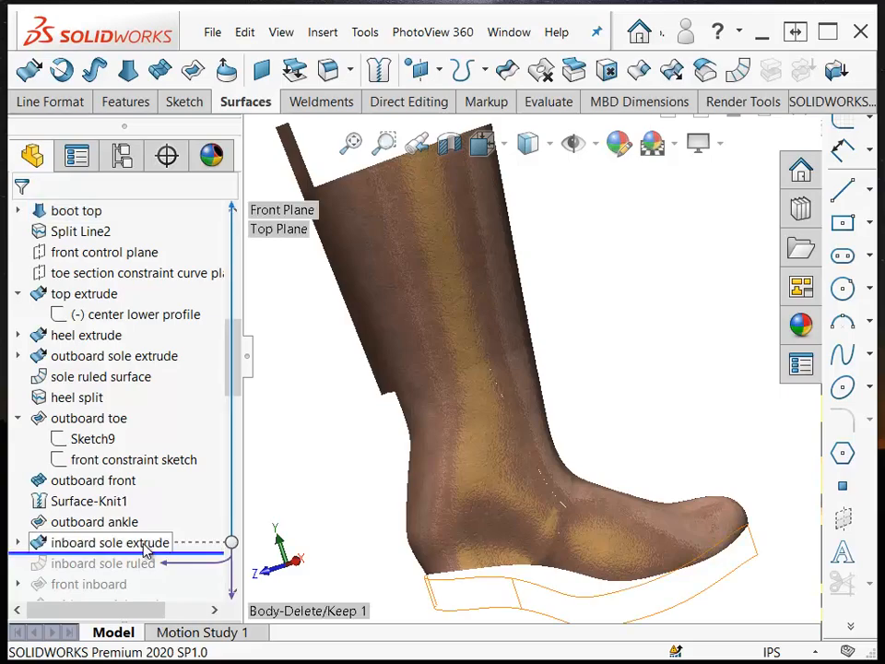
middle_click_drag(306, 481, 258, 494)
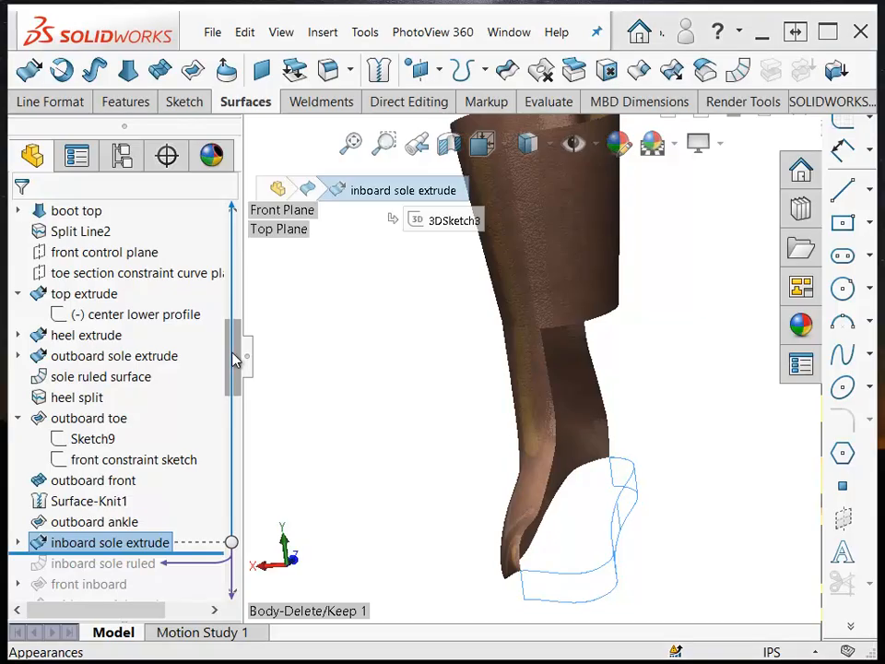
- Roll forward past the remaining inboard surfaces and Move Face1, and turn the boot to its inboard side
scroll(236, 381, "down", 4)
mouse_move(119, 283)
left_mouse_down()
mouse_move(102, 296)
mouse_move(111, 314)
mouse_move(99, 318)
mouse_move(138, 332)
mouse_move(142, 345)
left_mouse_up()
middle_click_drag(450, 416, 369, 417)
- Expand the solid bodies folder and show the hidden Move Face1 body
left_click_drag(189, 346, 241, 245)
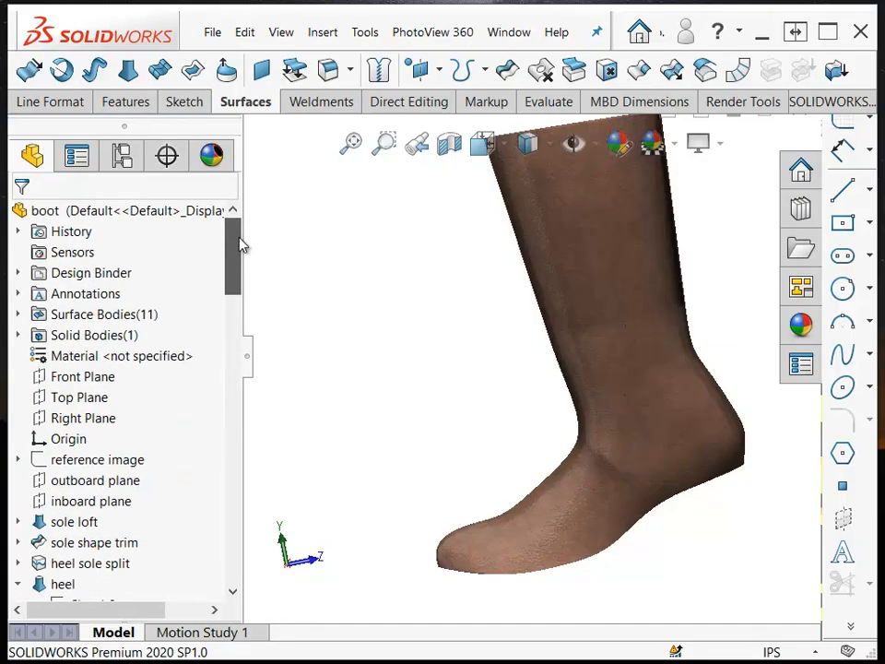
left_click(18, 335)
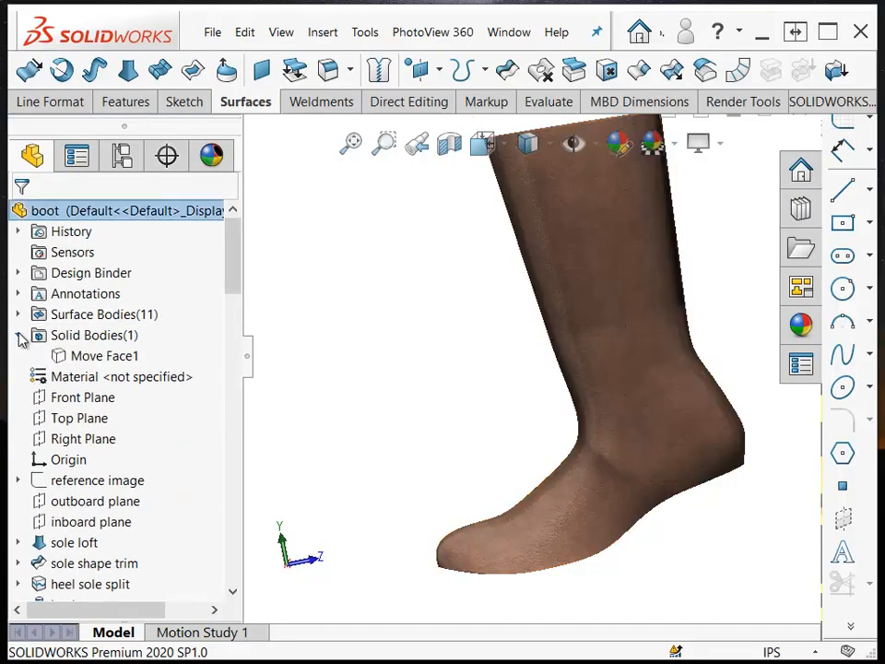
left_click(87, 355)
left_click(395, 401)
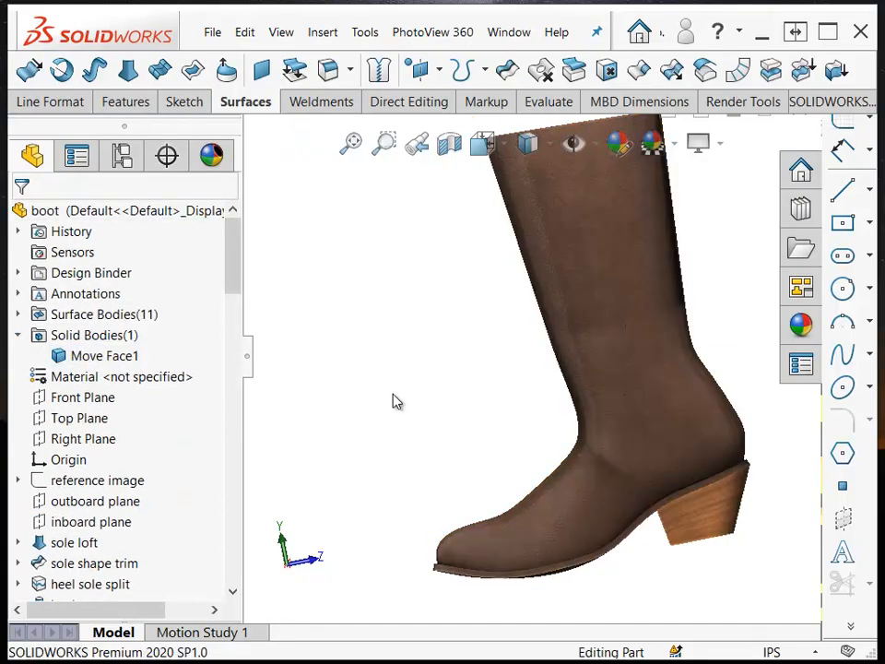
- Roll back before Move Face1 and forward past it again to compare the sole's edge at the toe
scroll(624, 571, "down", 5)
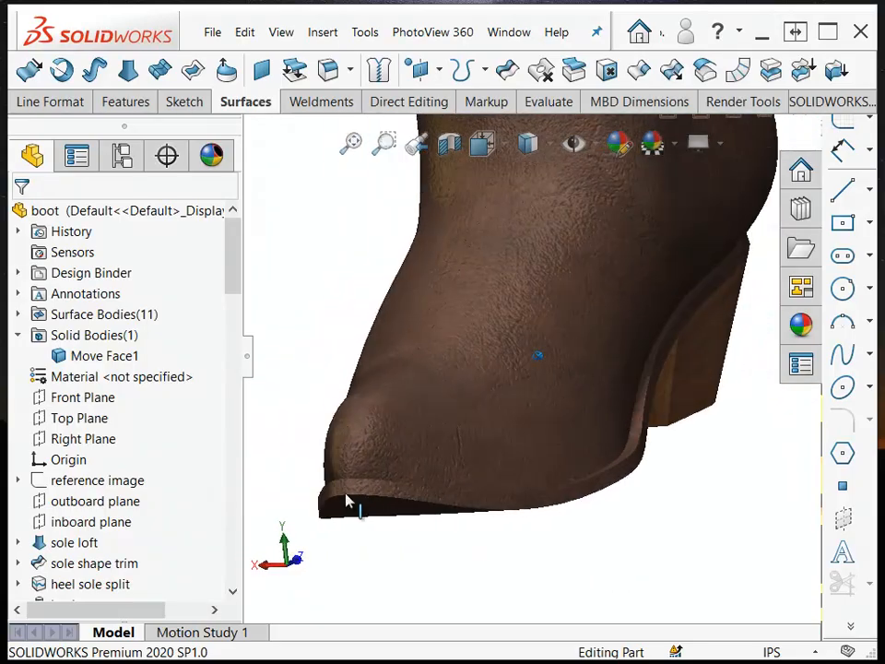
left_click_drag(233, 268, 227, 405)
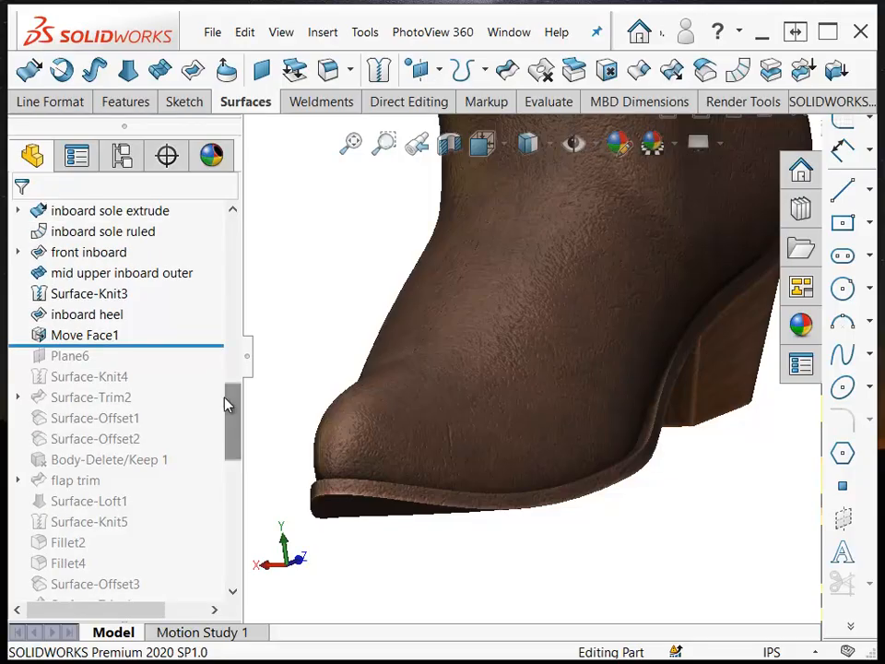
left_click_drag(171, 341, 167, 329)
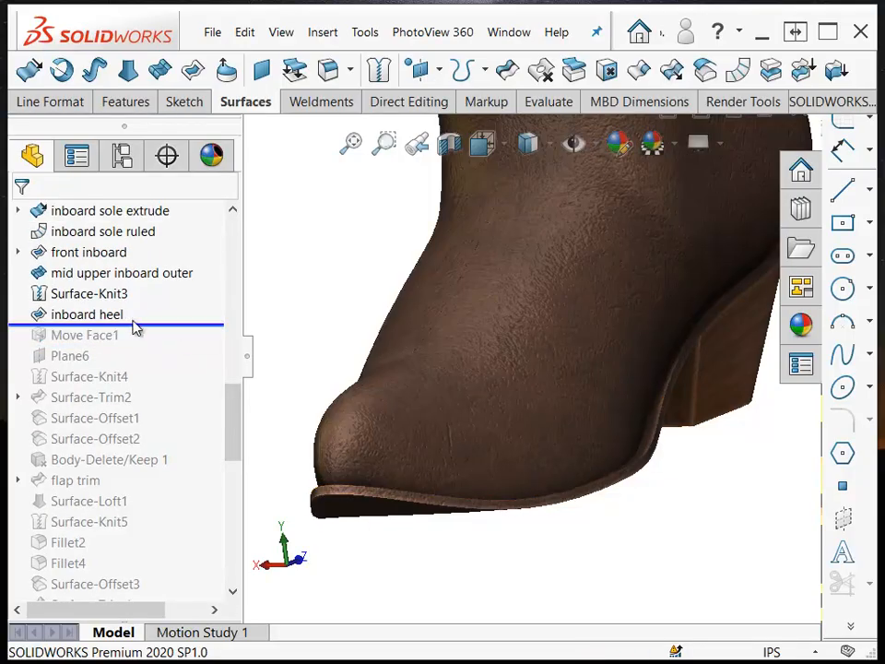
left_click_drag(143, 325, 135, 339)
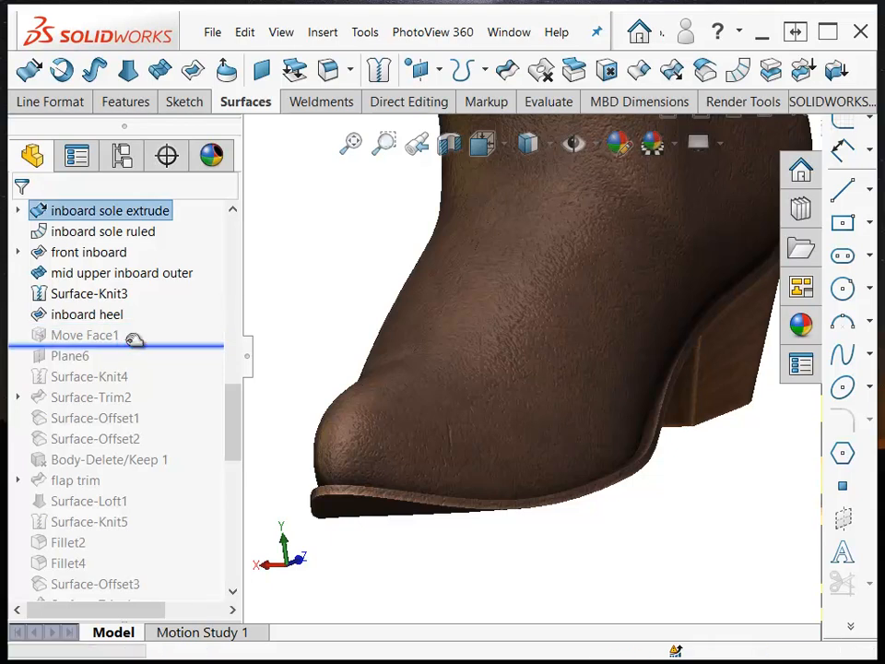
- Open Move Face1 for editing, examine the offset of the sole's face up close, and accept the feature
mouse_move(83, 339)
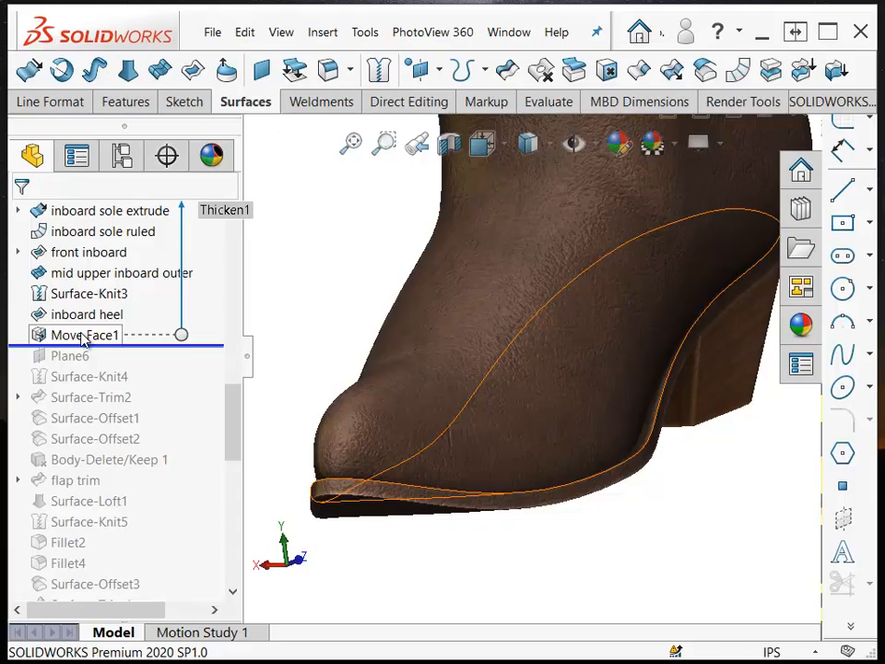
left_click(83, 340)
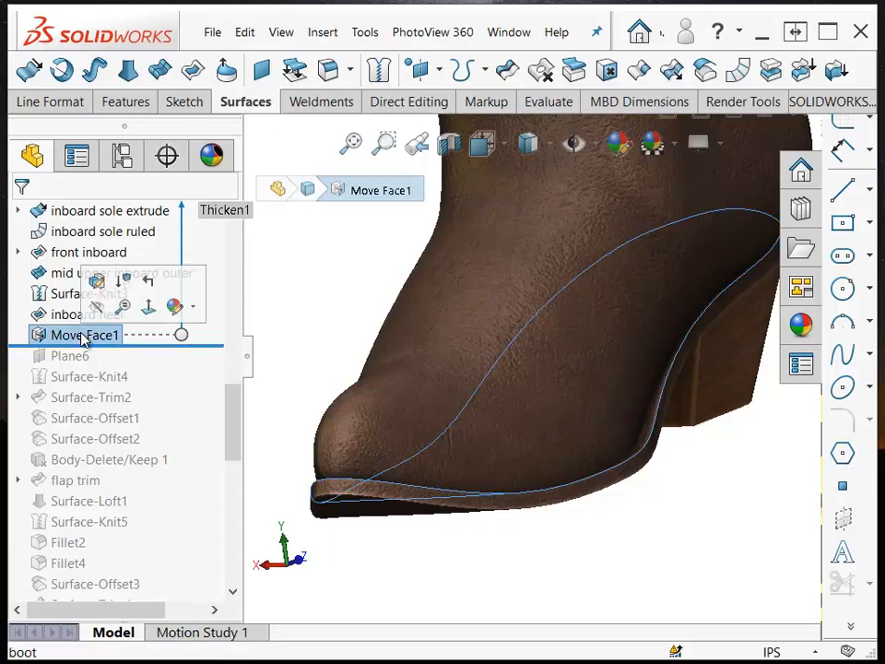
left_click(98, 282)
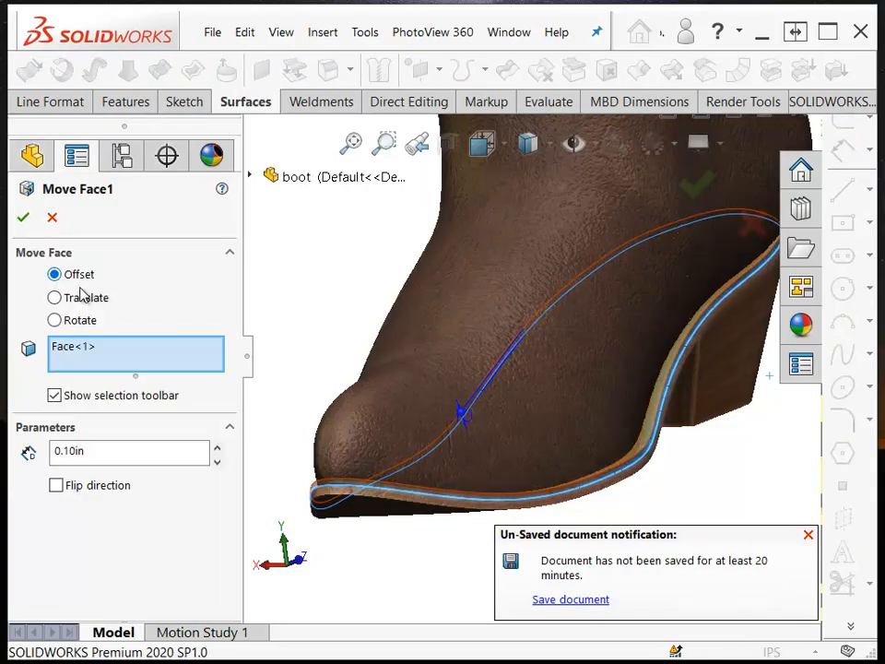
scroll(377, 511, "down", 5)
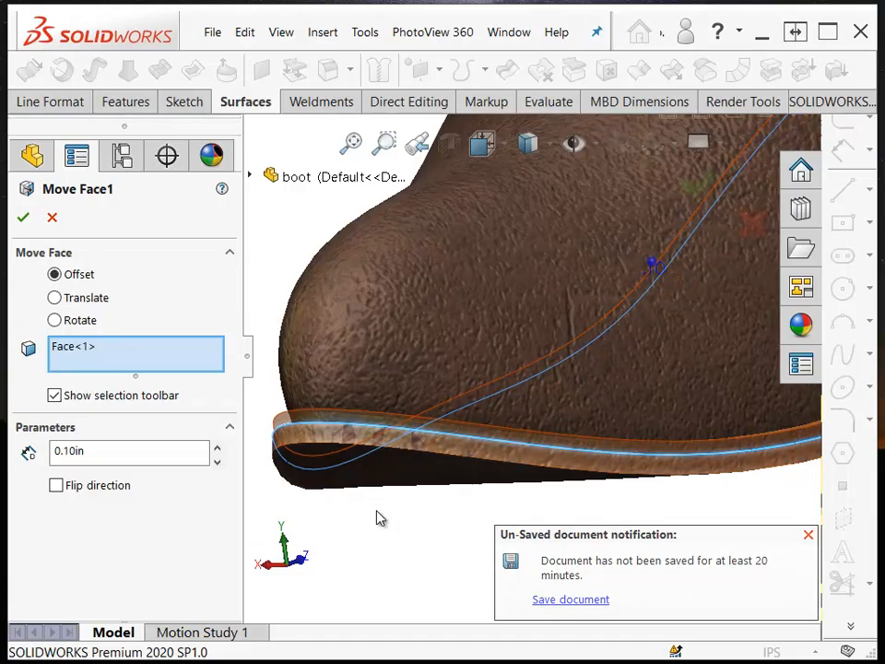
scroll(376, 518, "down", 3)
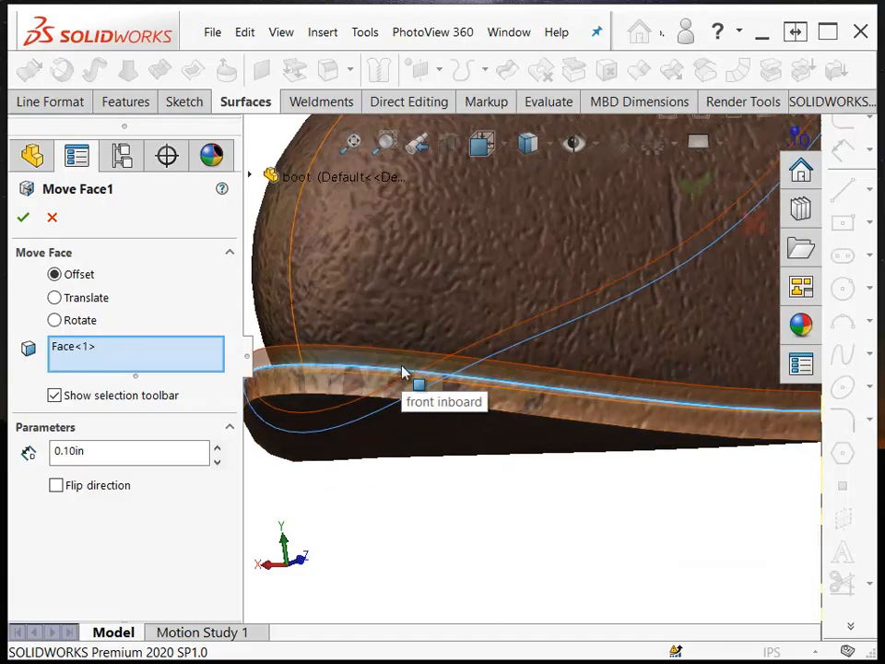
middle_click_drag(389, 372, 281, 374)
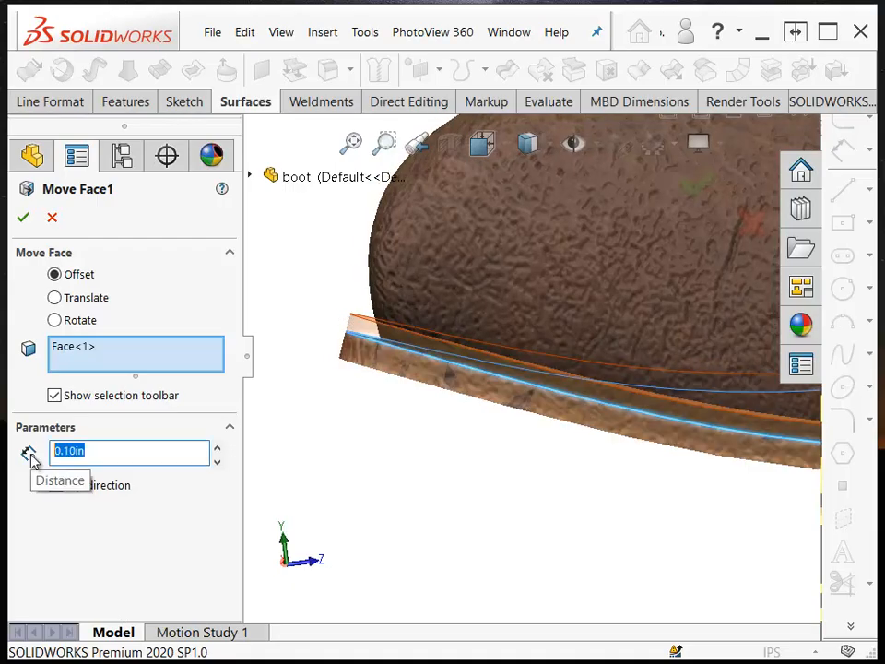
key("Return")
- Roll forward past Surface-Trim2 and expand that feature to reveal its sketch
scroll(405, 500, "up", 8)
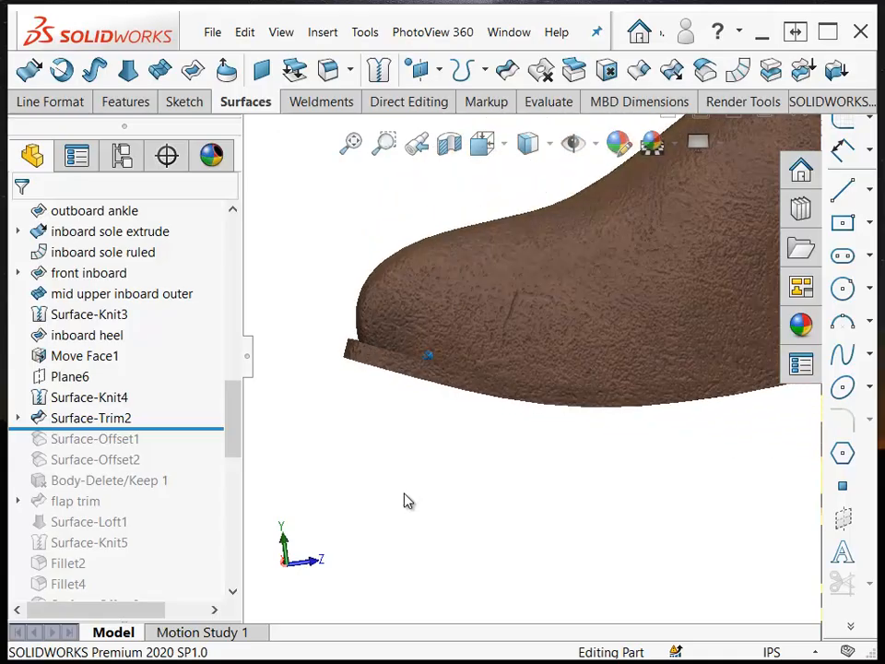
scroll(404, 499, "up", 5)
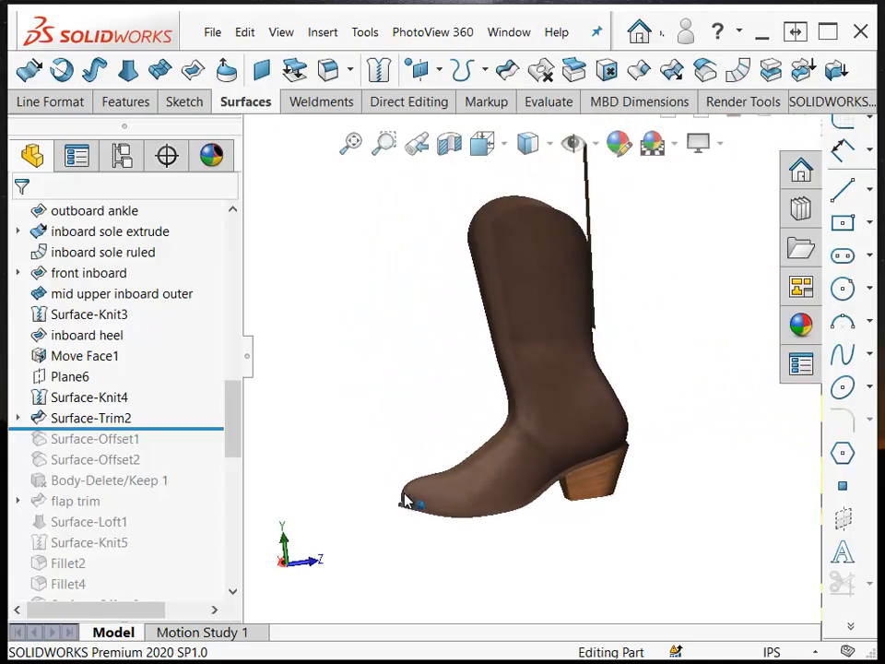
left_click(17, 417)
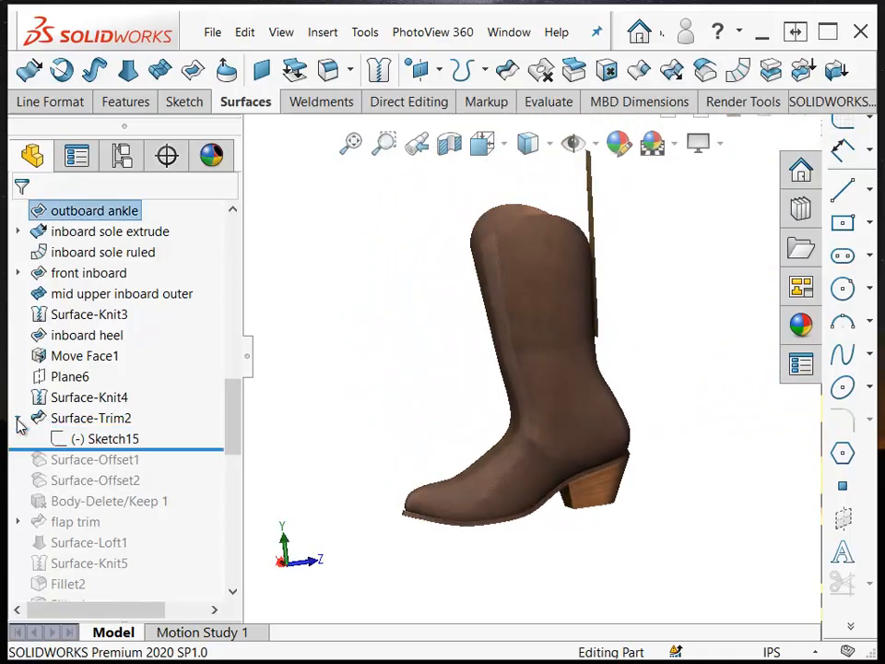
- Rename the Surface-Trim2 feature as "top shape trim"
left_click(90, 440)
left_click(68, 420)
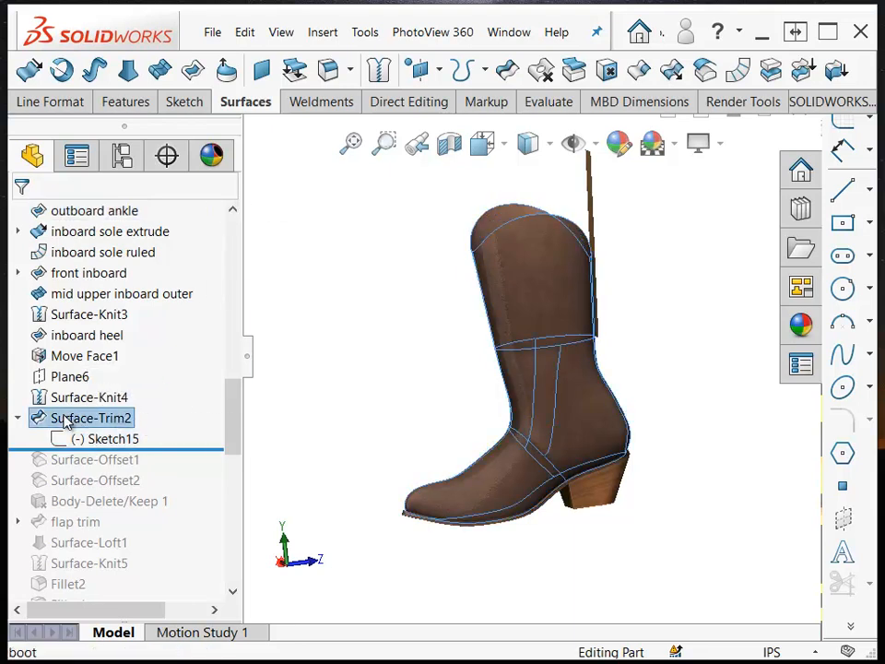
left_click(77, 419)
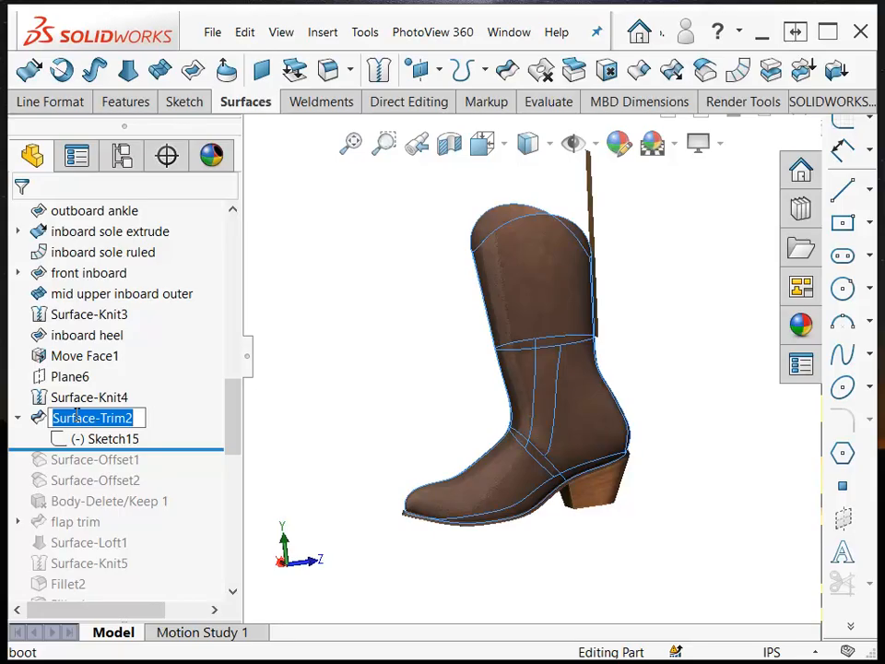
type("top shape")
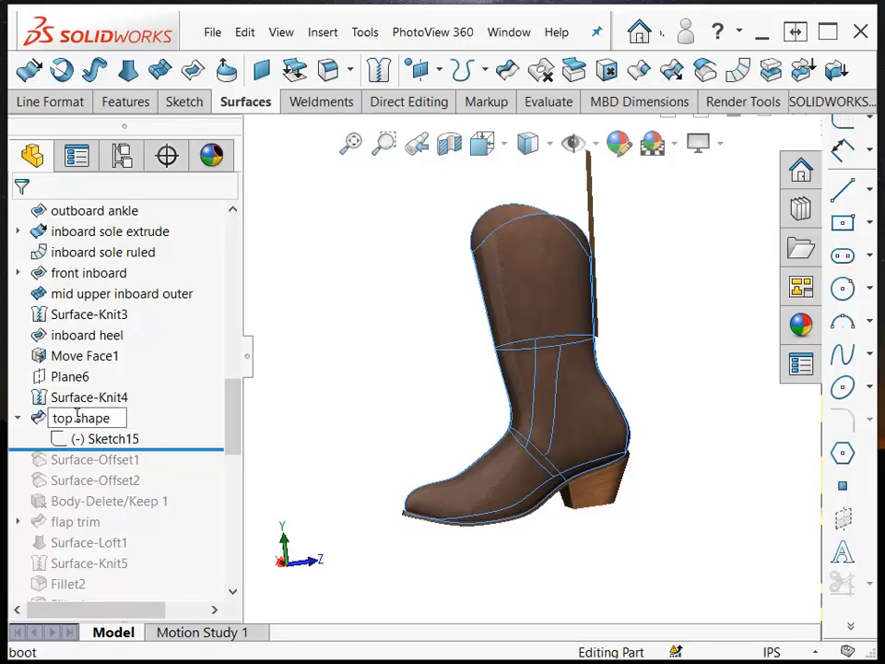
type(" trim")
key("Return")
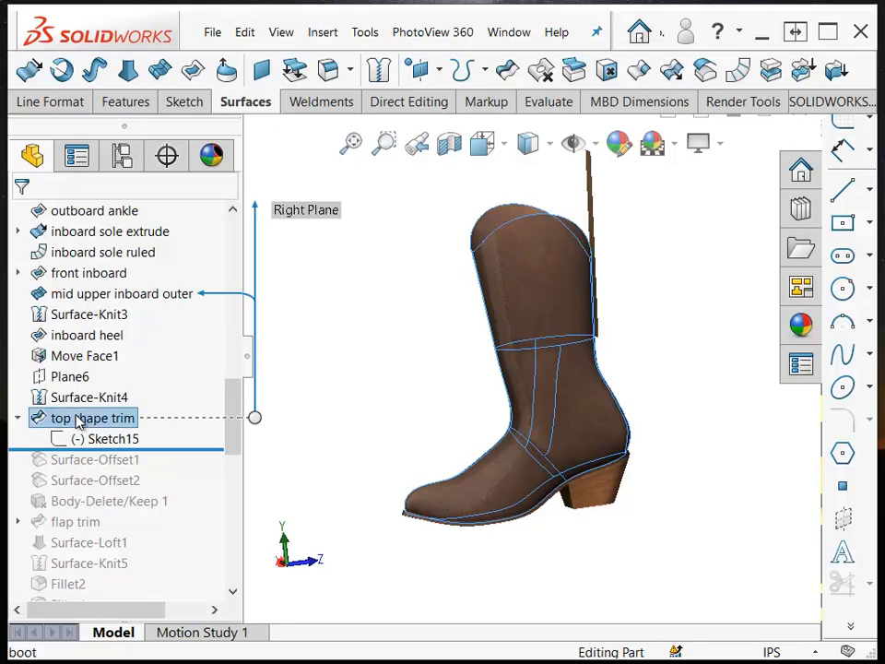
- Roll forward past Surface-Offset1 and Surface-Offset2, examining the offset surface at the boot's top and the second offset's status
left_click_drag(128, 449, 115, 468)
left_click(115, 461)
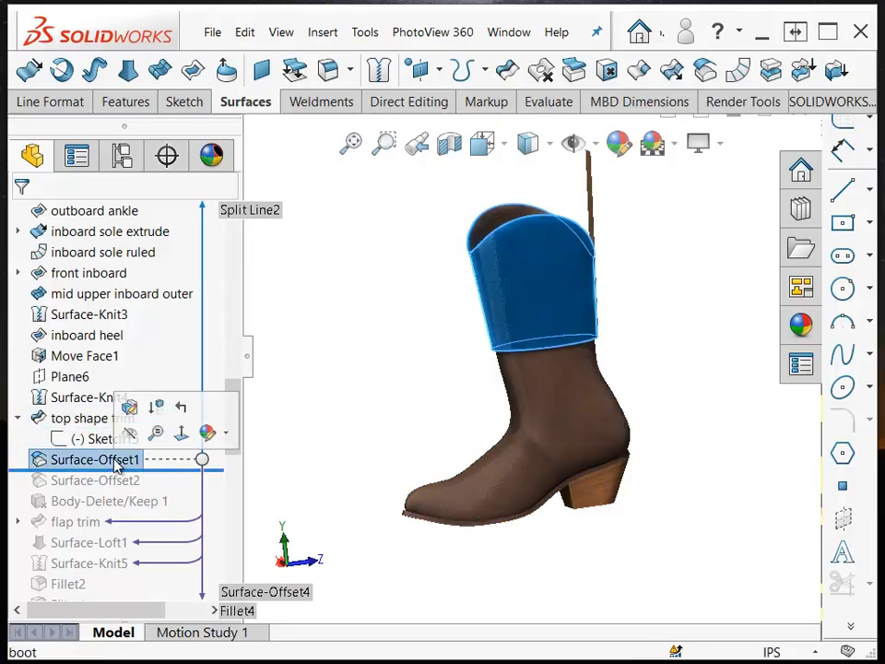
scroll(559, 287, "down", 5)
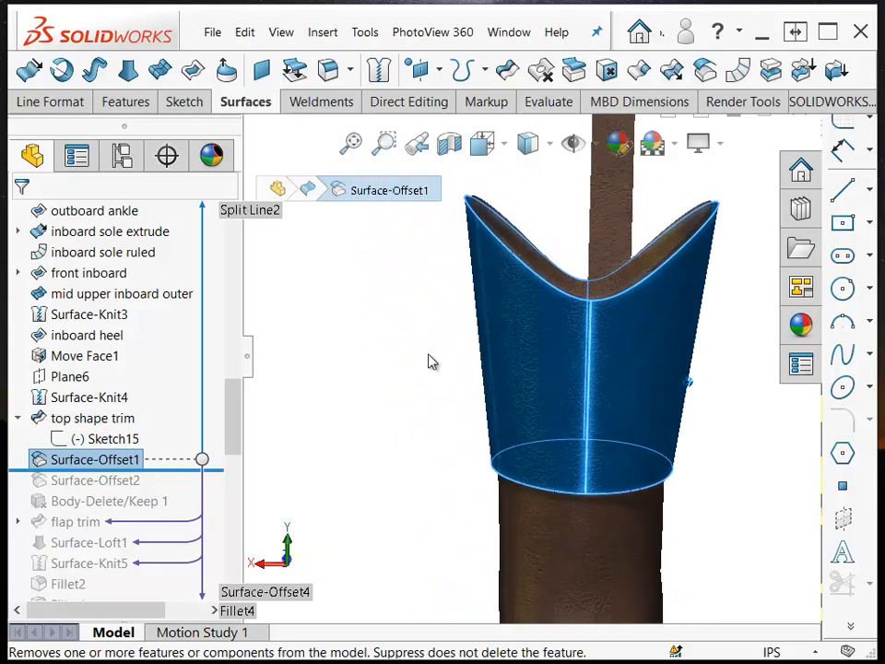
left_click_drag(158, 469, 146, 488)
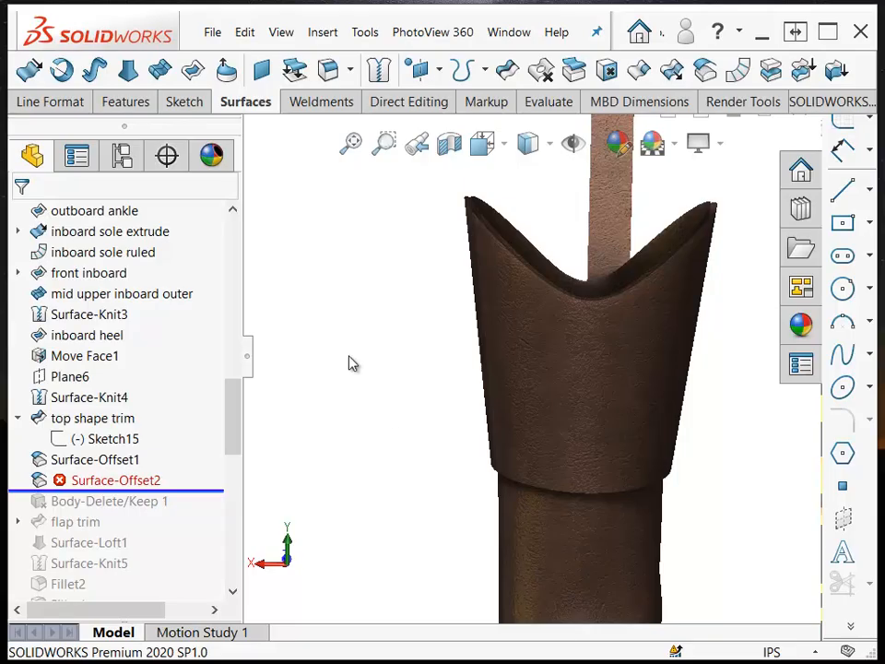
mouse_move(130, 482)
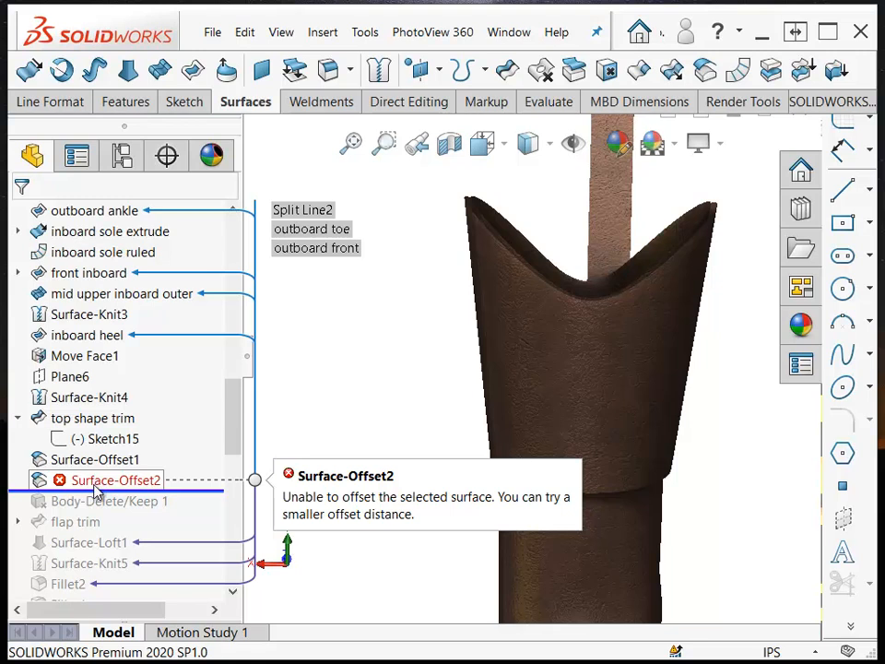
- Reload the boot part file
left_click(213, 33)
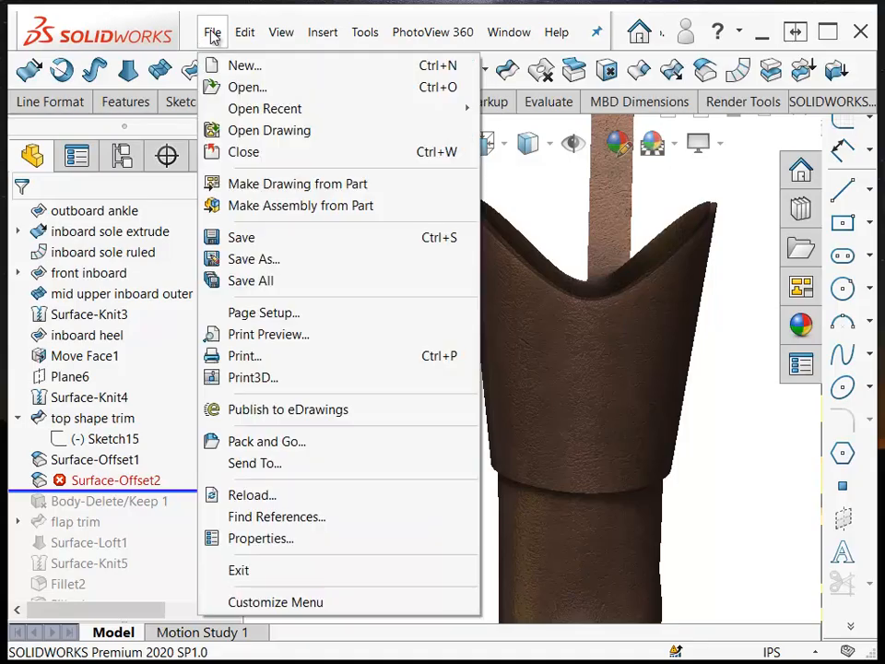
left_click(253, 496)
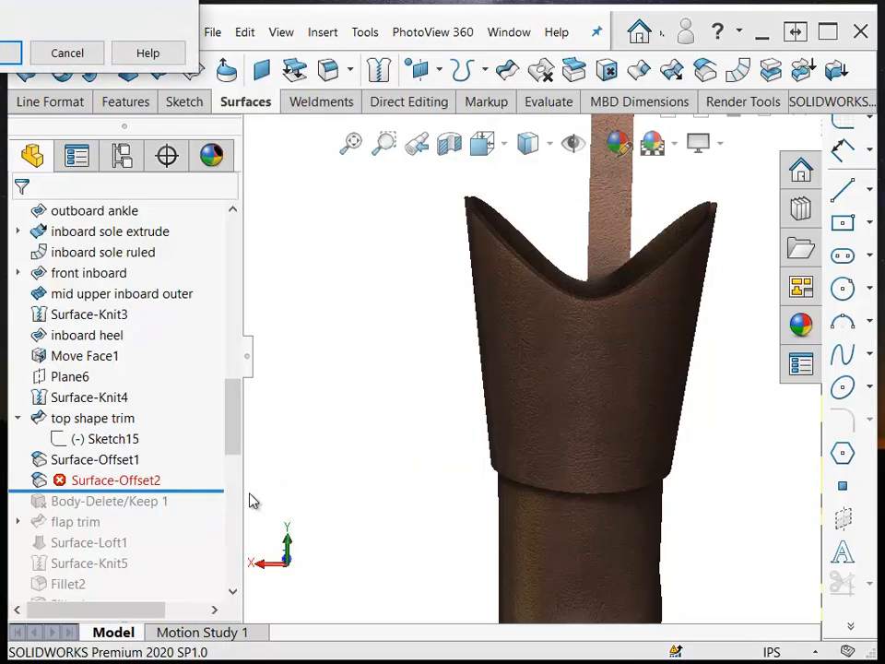
left_click(495, 184)
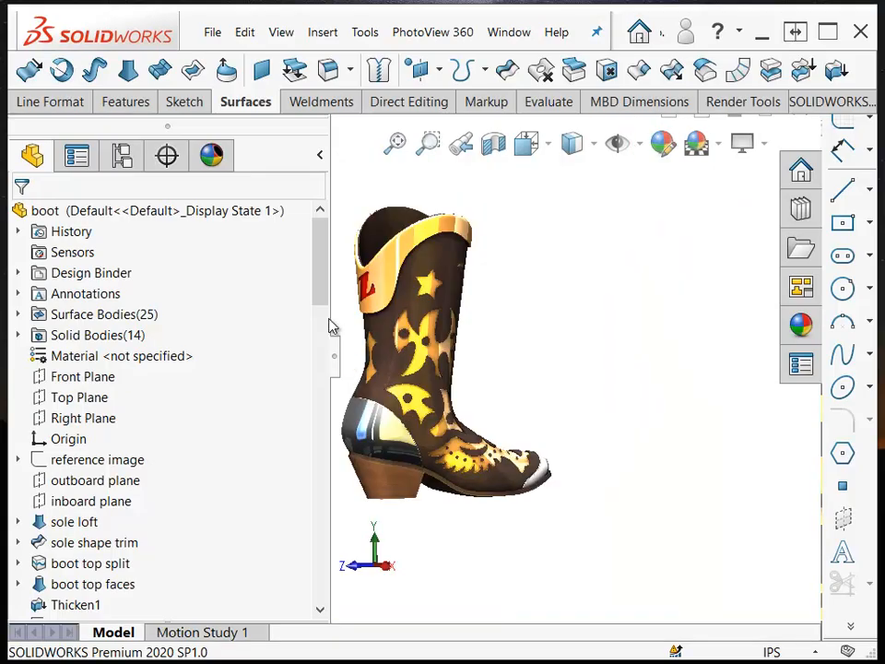
- Roll the reloaded part back to just after the outboard ankle feature
left_click_drag(320, 270, 323, 451)
scroll(91, 234, "up", 2)
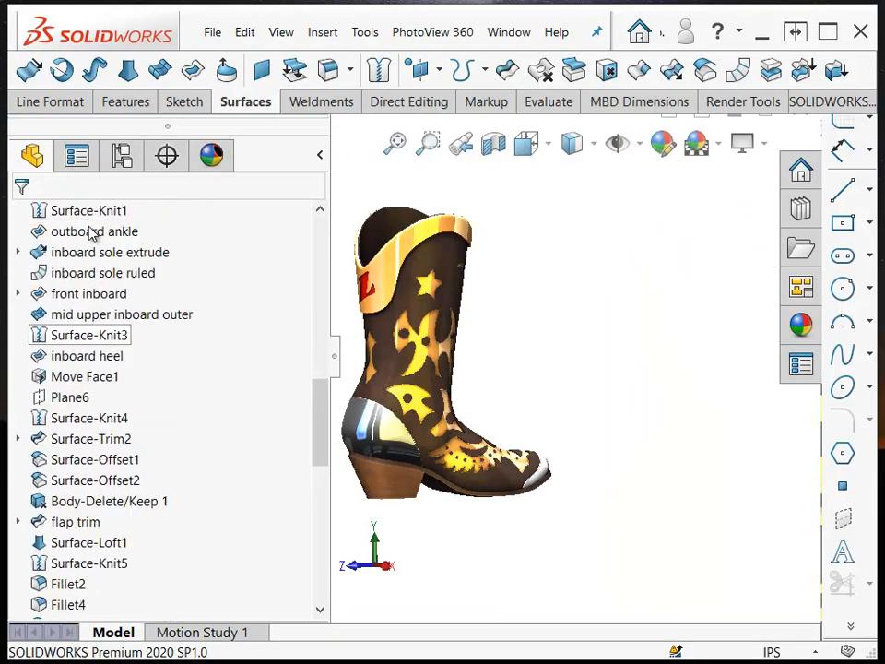
scroll(92, 332, "up", 2)
left_click(103, 356)
left_click(205, 323)
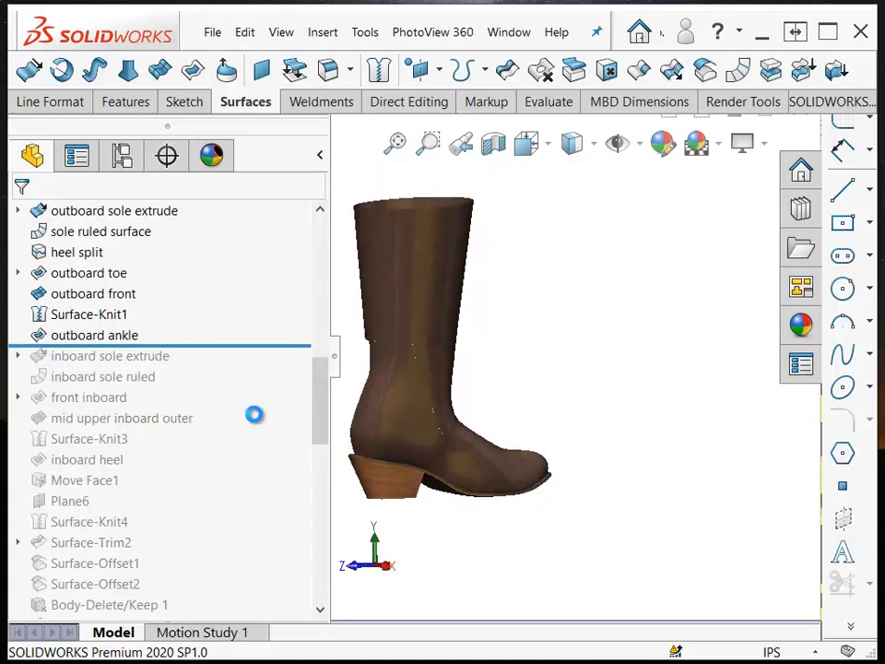
- Roll forward past Surface-Offset2 and on past flap trim, examining the offset surfaces and the trimmed flap at the boot's top
left_click_drag(230, 345, 184, 520)
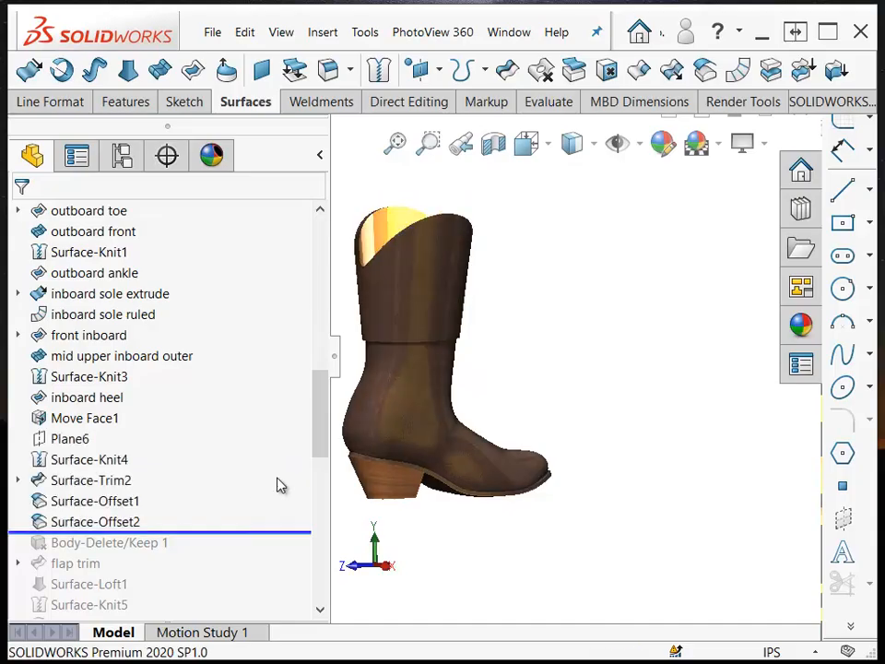
middle_click_drag(458, 417, 482, 361)
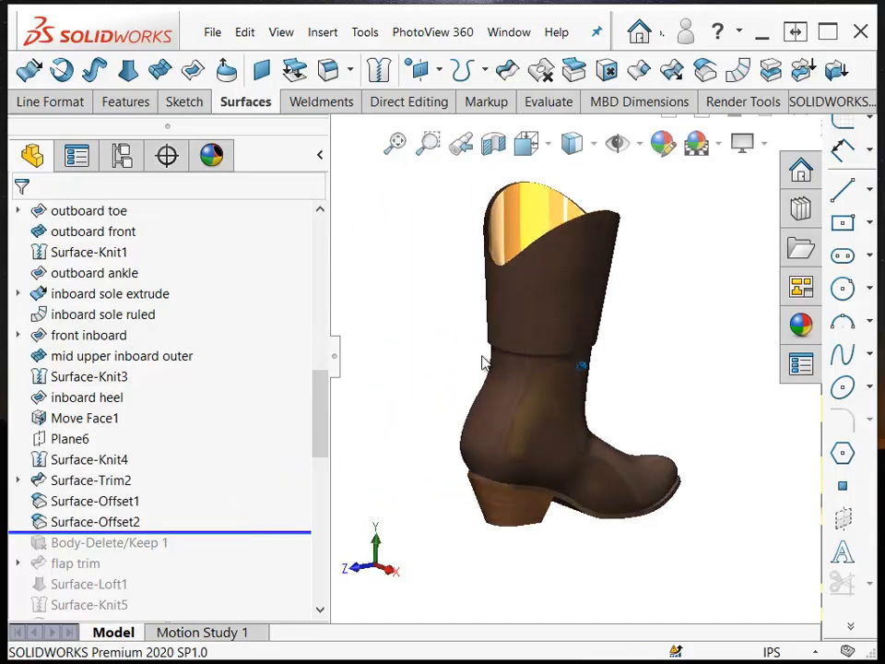
scroll(502, 361, "down", 8)
middle_click_drag(549, 350, 518, 264)
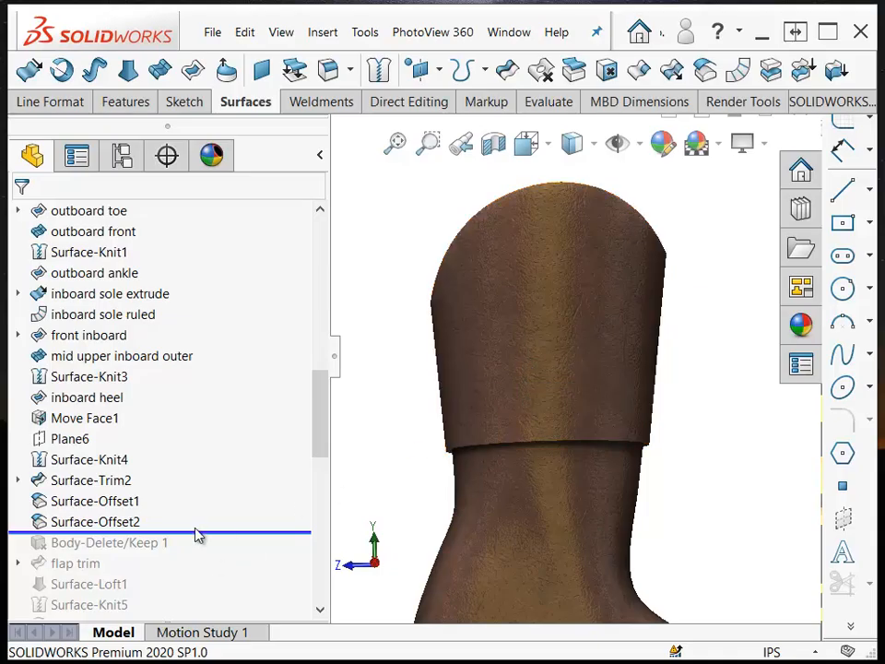
left_click_drag(193, 535, 83, 573)
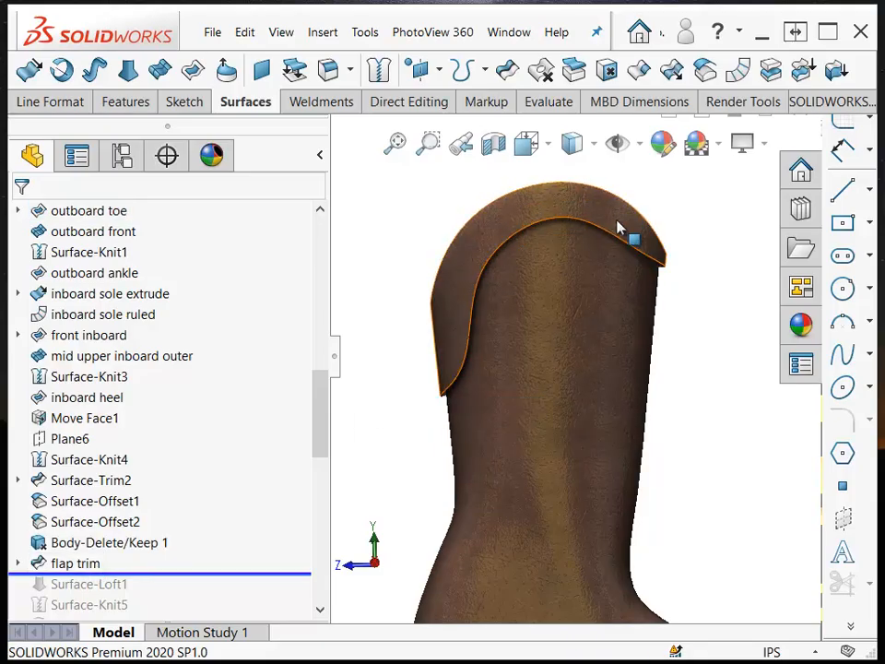
middle_click_drag(668, 290, 226, 571)
- Roll forward past Surface-Loft1 and highlight it to examine the lofted rim around the boot opening
left_click_drag(196, 575, 156, 411)
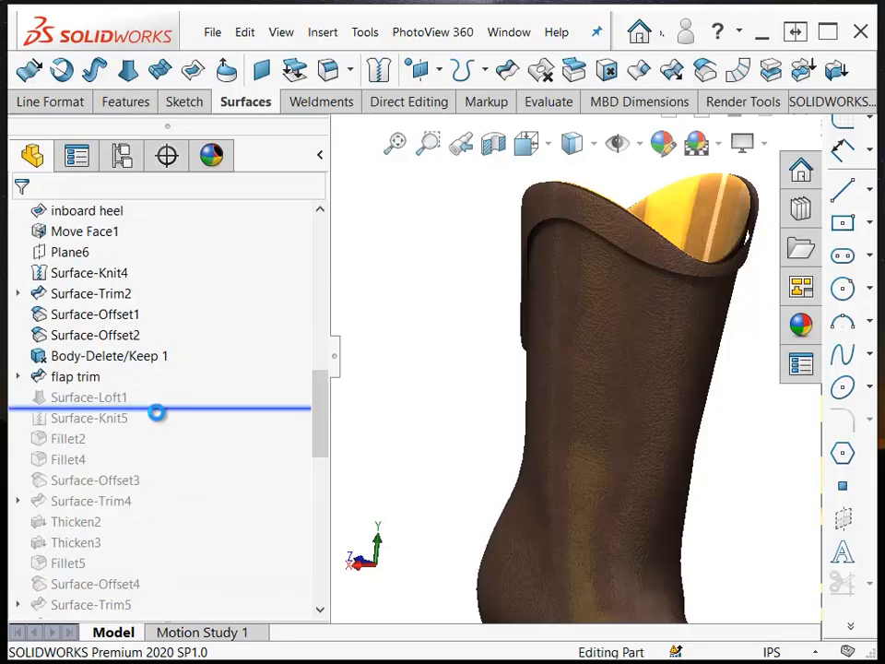
left_click(104, 406)
scroll(613, 276, "down", 5)
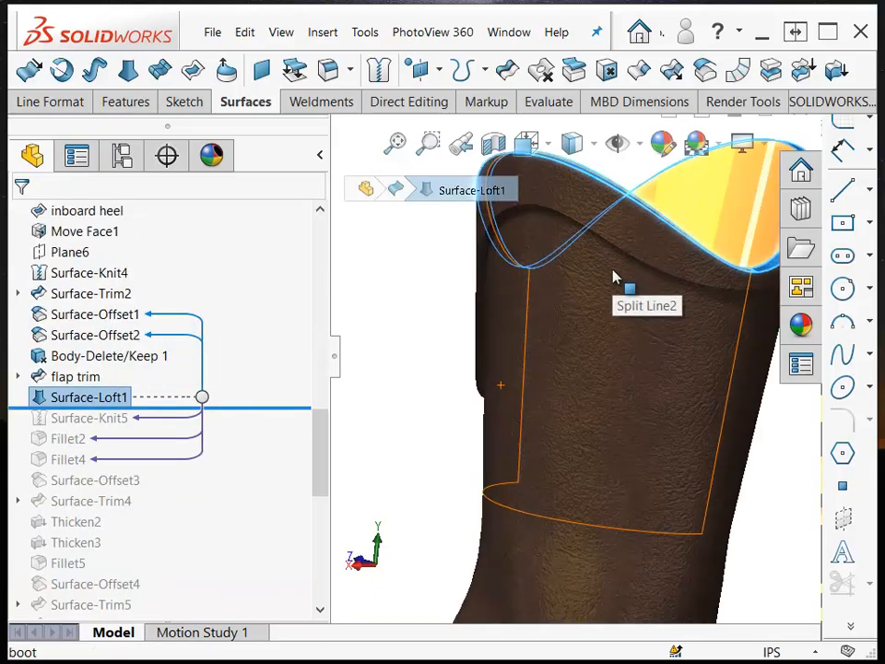
middle_click_drag(613, 270, 621, 296)
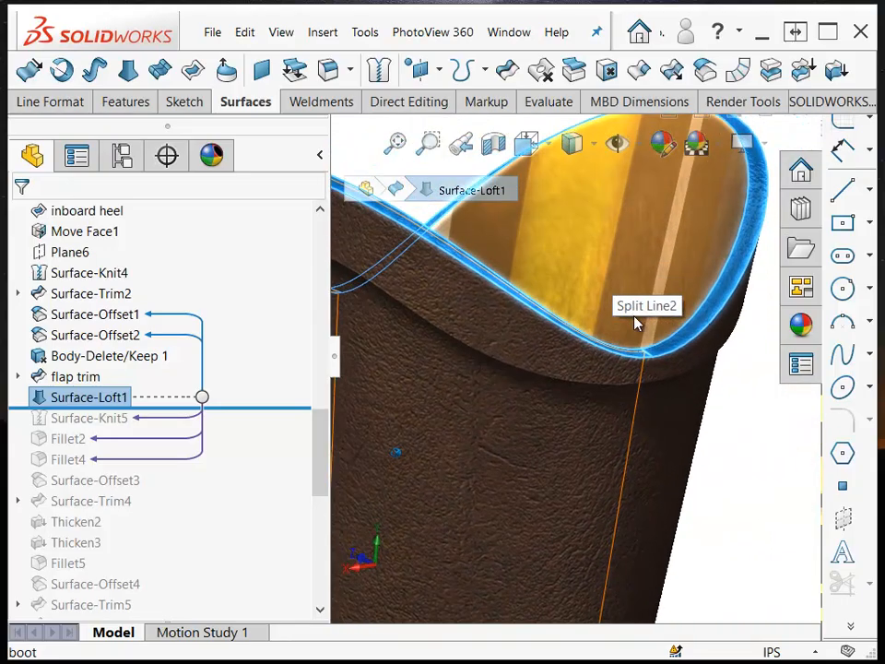
scroll(701, 360, "down", 3)
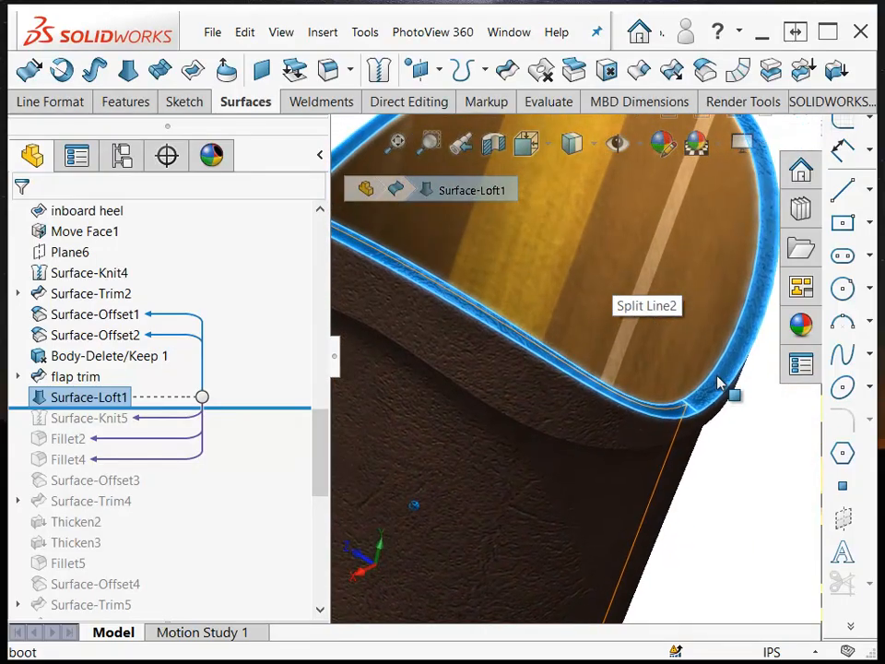
scroll(719, 380, "up", 5)
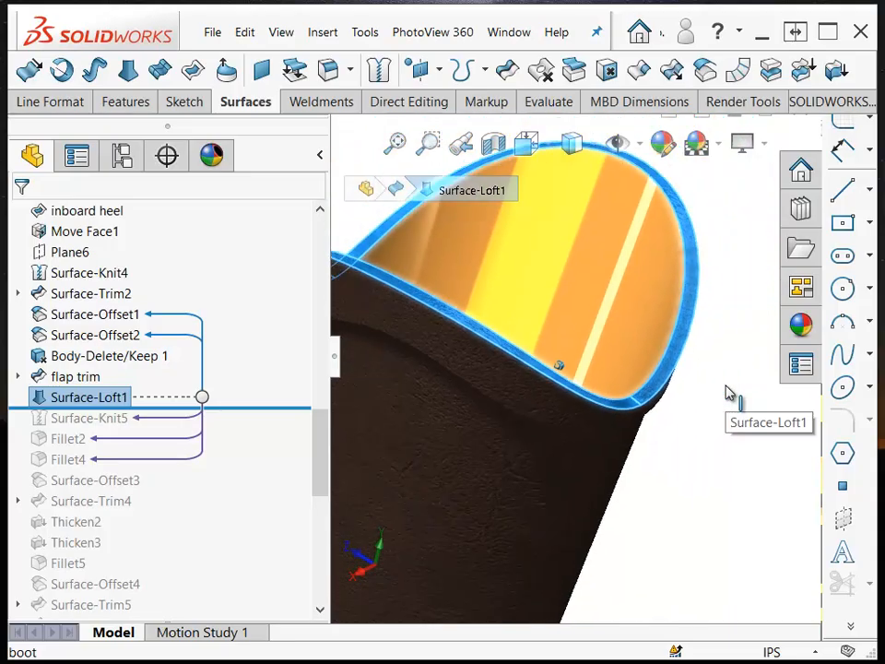
scroll(505, 406, "up", 1)
- Roll forward past Surface-Knit5, Fillet2 and Fillet4 and examine the rounded rim of the boot opening up close
left_click(205, 407)
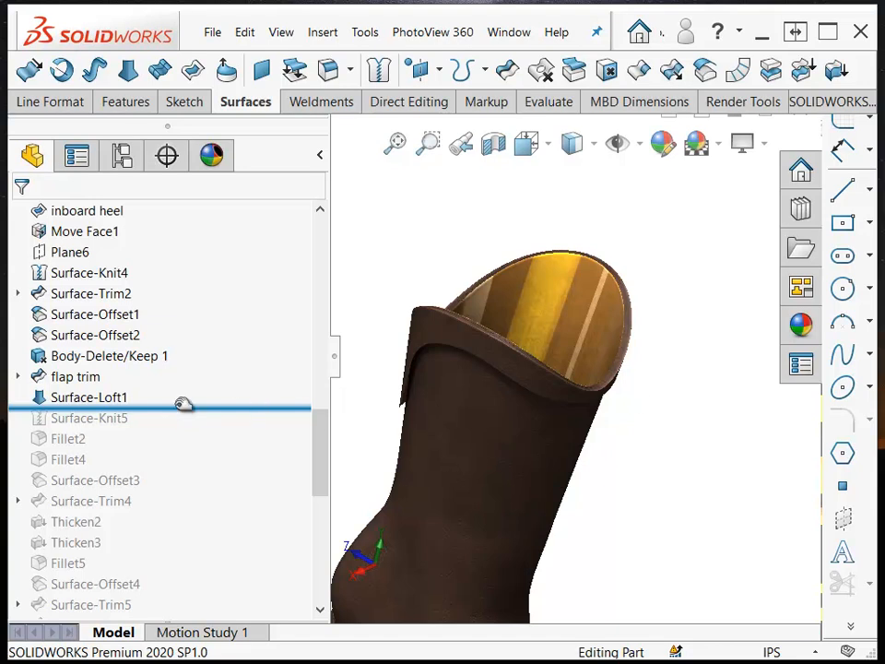
left_click_drag(181, 406, 134, 468)
scroll(625, 360, "down", 3)
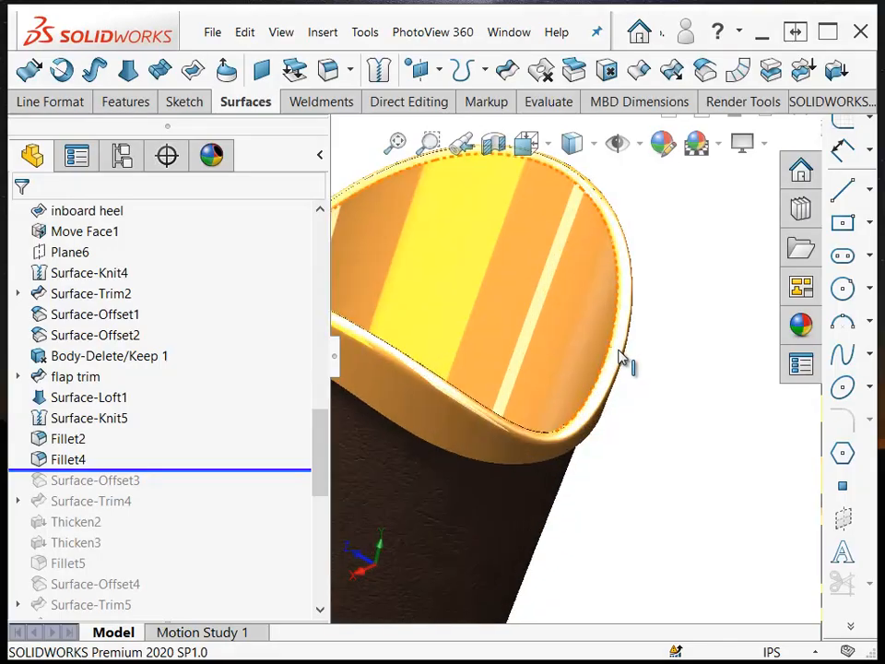
scroll(620, 357, "down", 3)
middle_click_drag(571, 455, 587, 399)
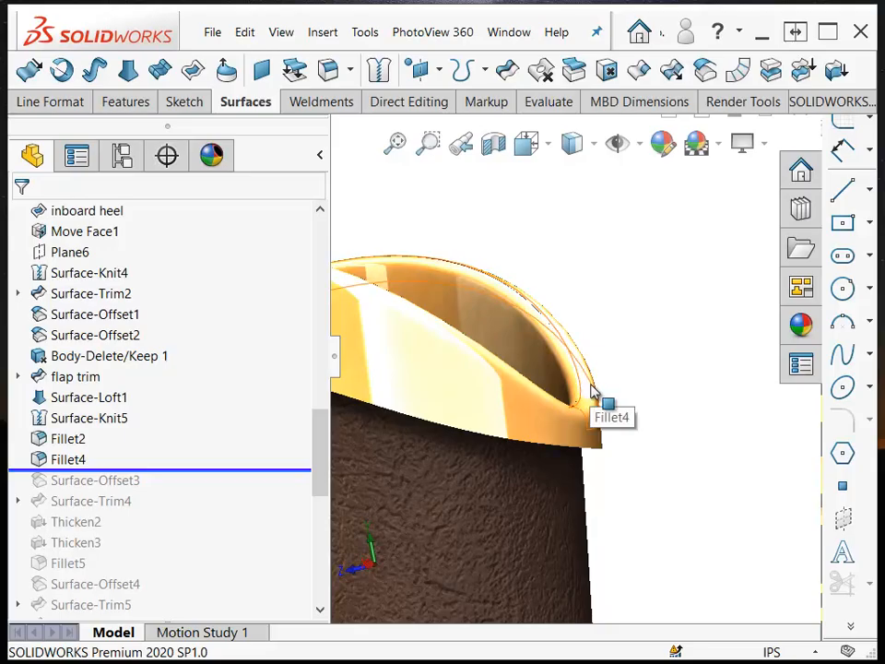
middle_click_drag(602, 414, 617, 446)
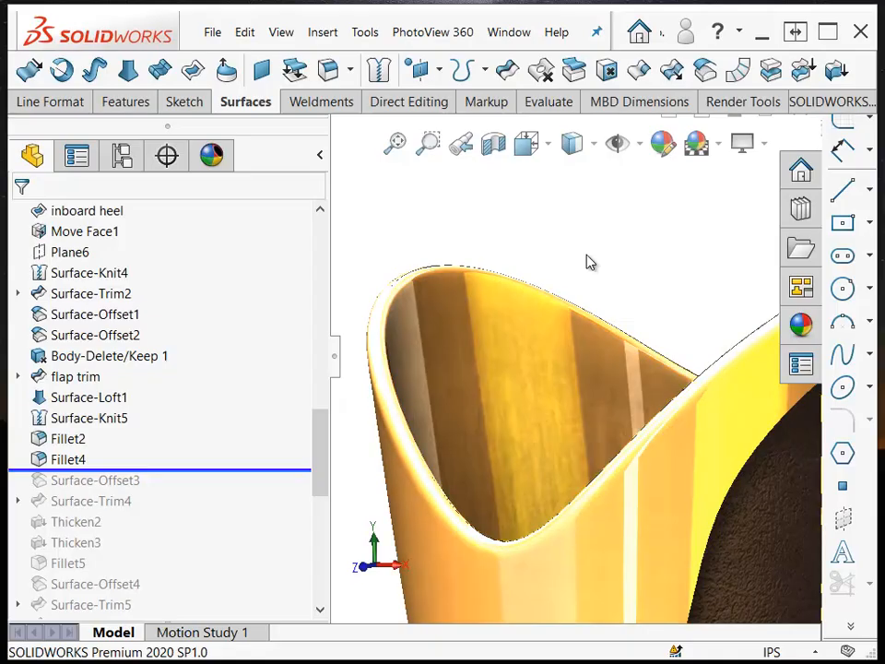
- Set the display style to Shaded With Edges and inspect the edges of the filleted flap
left_click(594, 144)
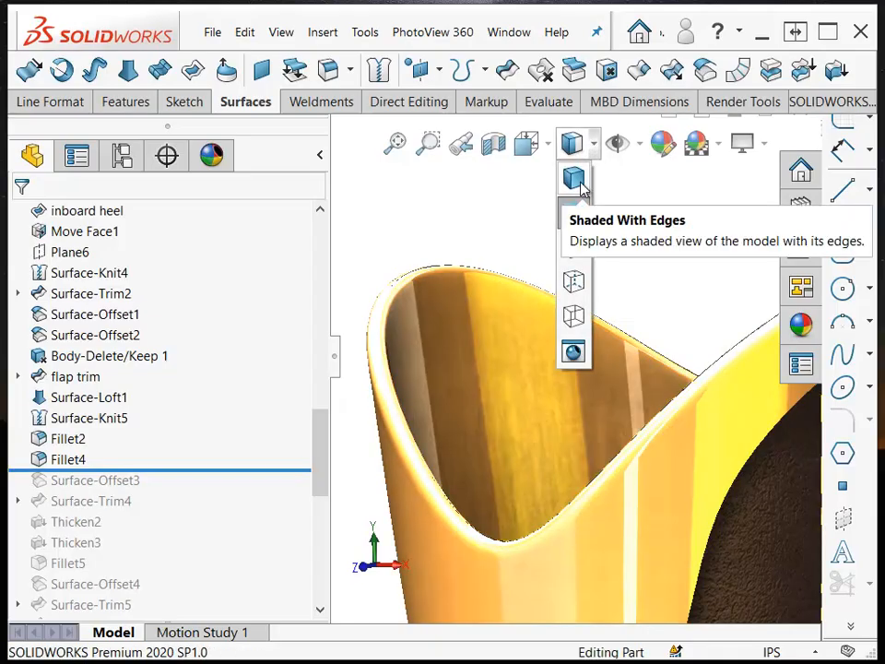
left_click(581, 187)
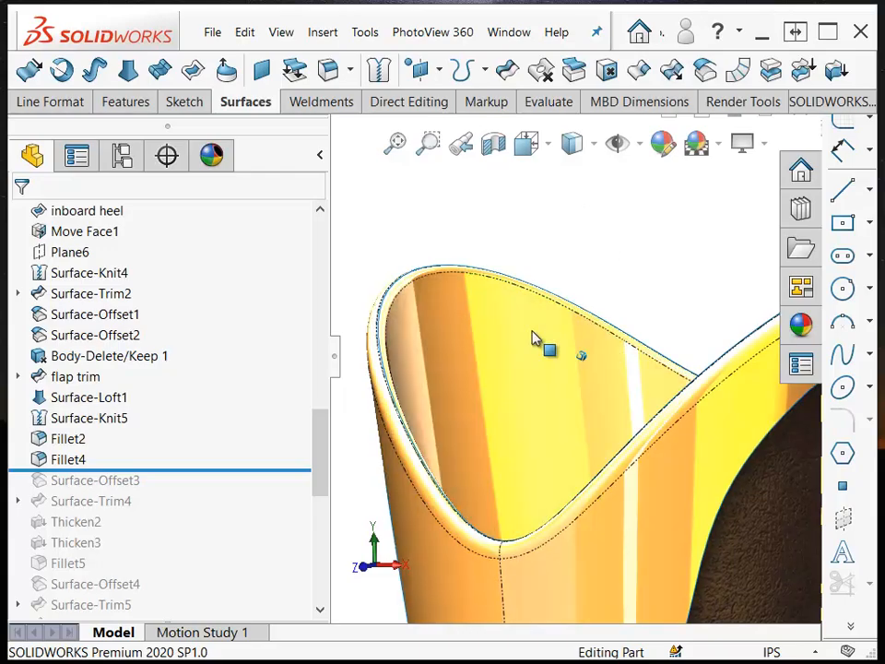
scroll(532, 337, "up", 3)
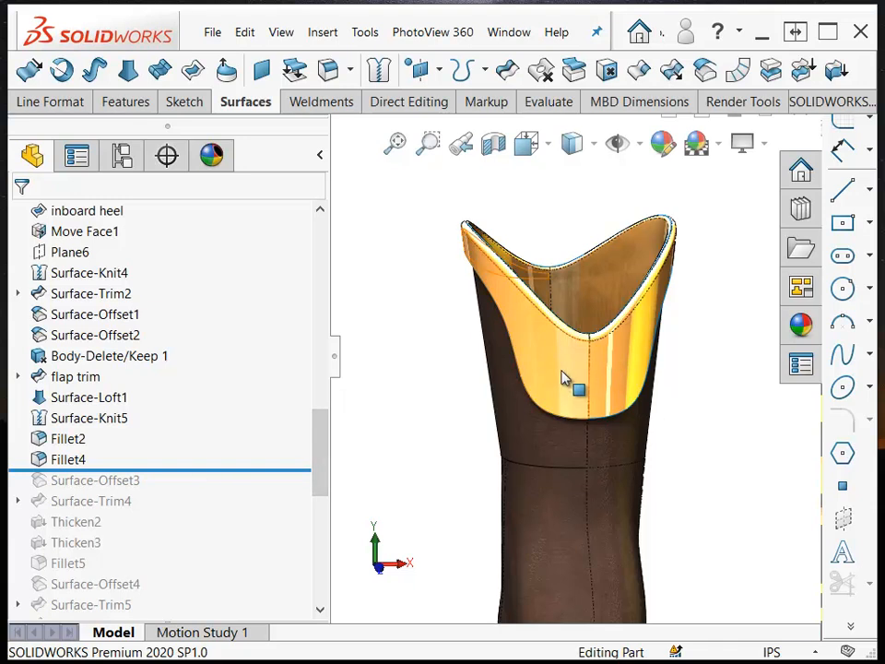
scroll(551, 390, "down", 1)
- Roll forward past Surface-Offset3 and rename that feature as "toe silver offset"
left_click_drag(157, 469, 133, 486)
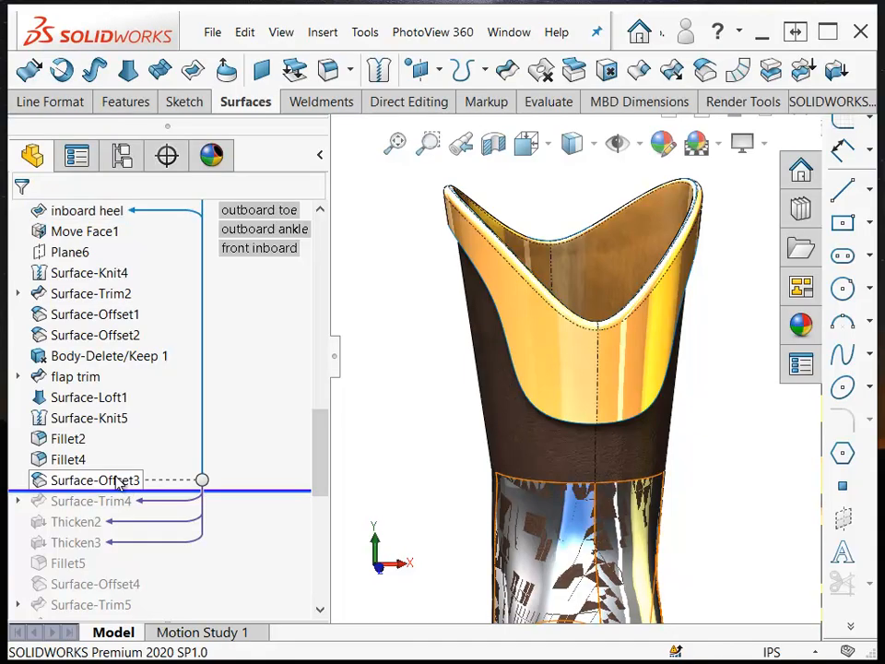
left_click(118, 481)
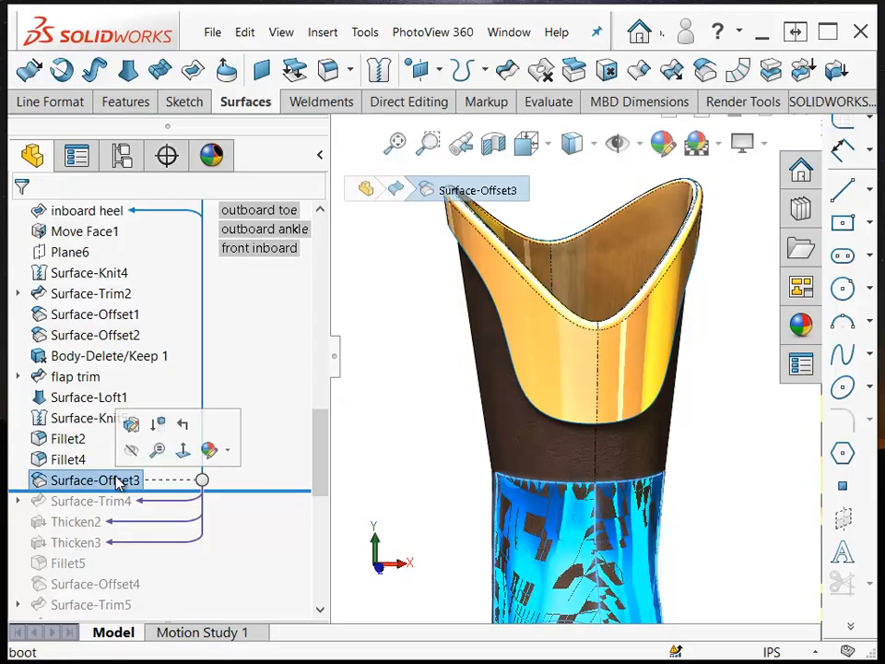
left_click(94, 481)
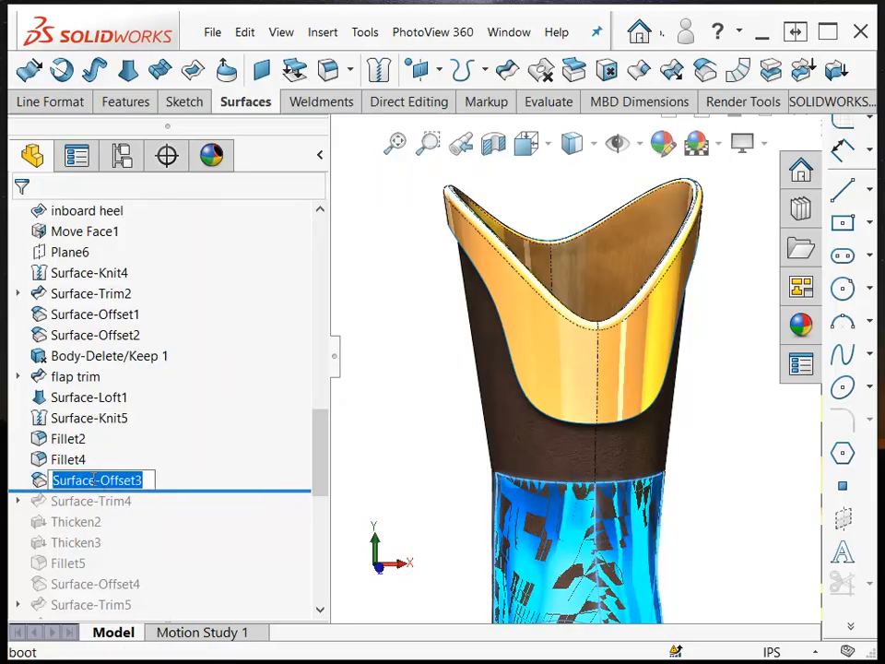
type("to")
type("e ")
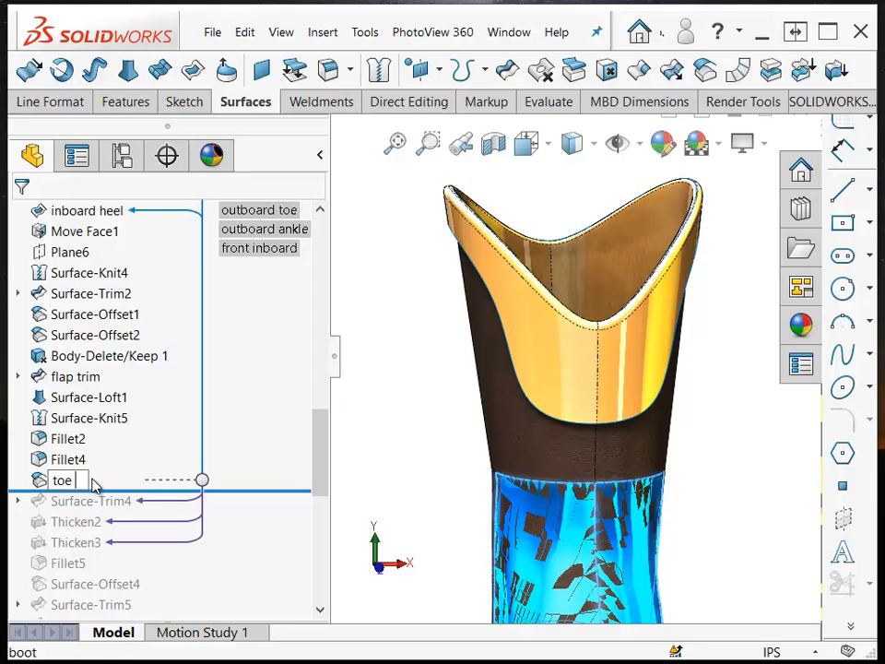
type("silver offset")
key("Return")
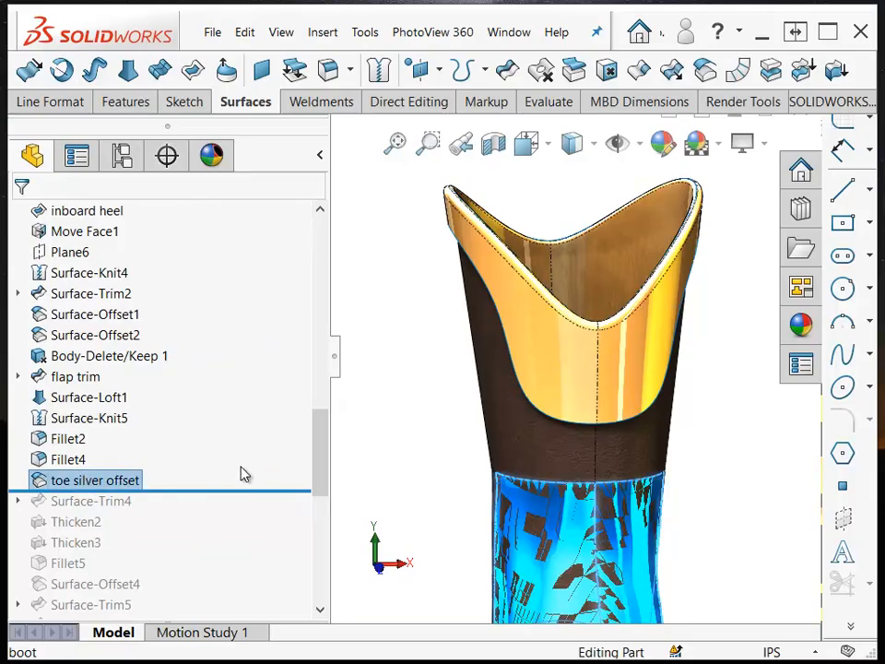
- Roll forward past Surface-Trim4 to show the trimmed silver toe and heel surfaces
left_click_drag(219, 494, 199, 512)
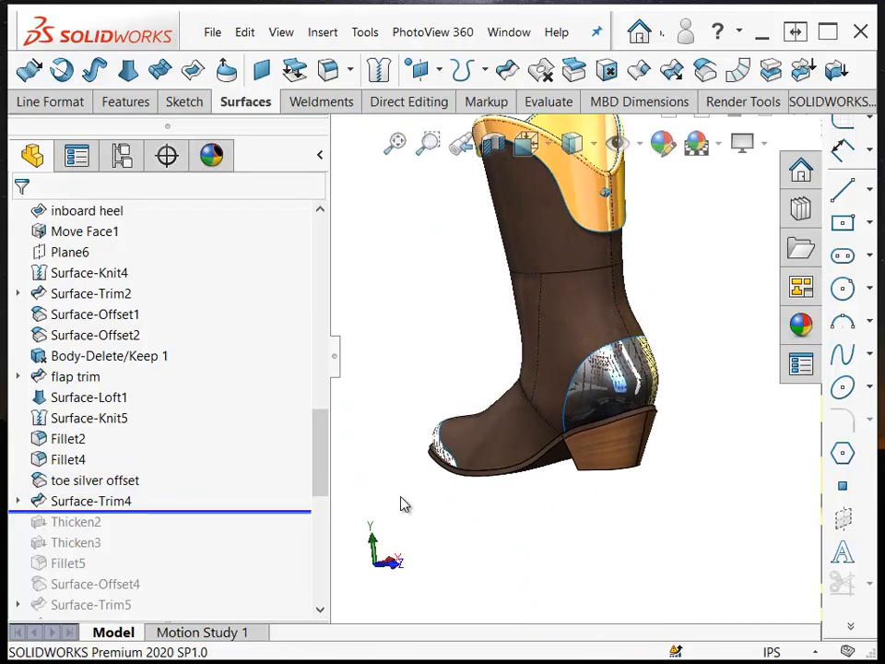
- Rename the Surface-Trim4 feature as "toe and heel silver trim"
left_click(85, 503)
left_click(85, 500)
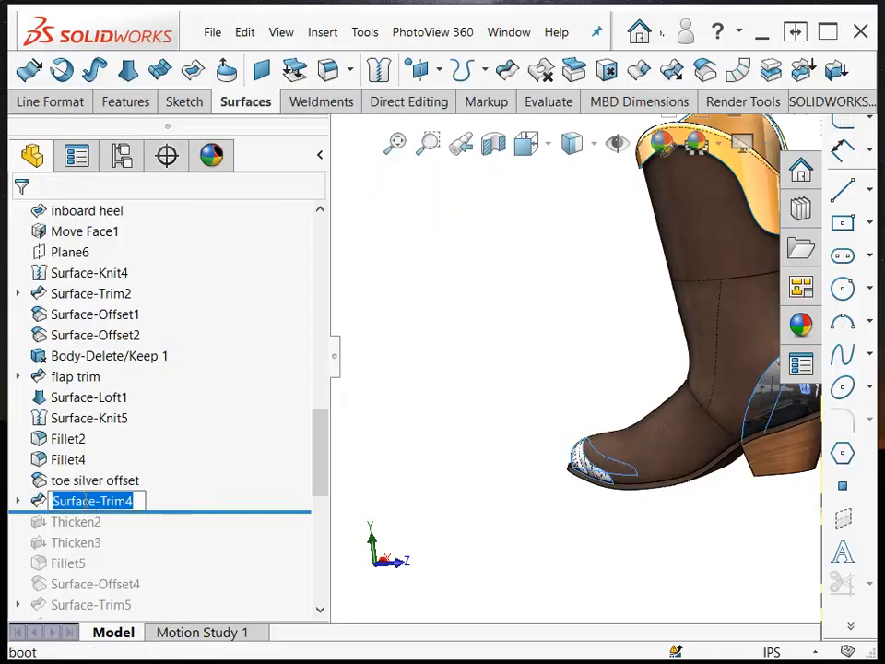
type("toe and heel so")
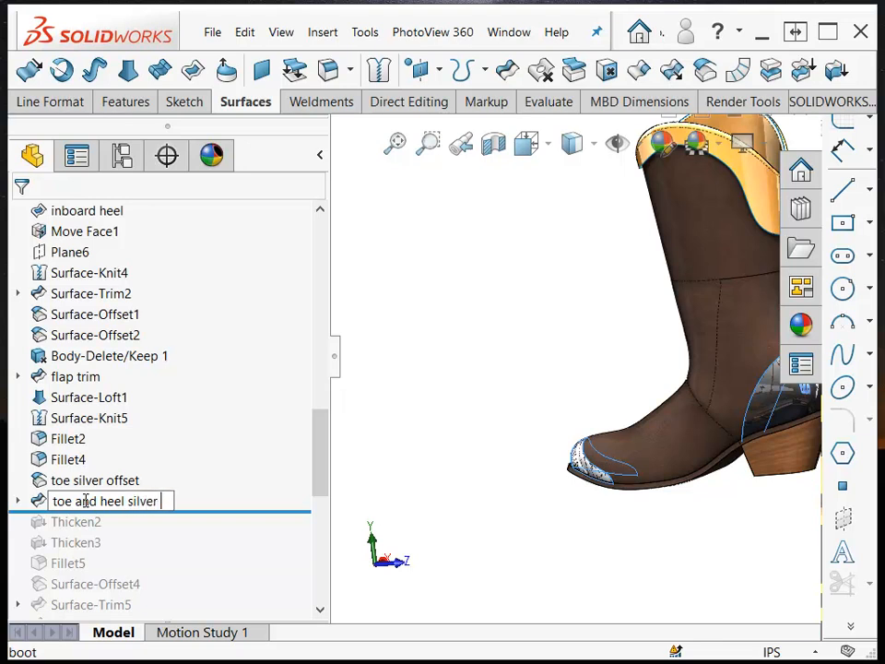
key("Return")
- Rename the "toe silver offset" feature as "toe and heel silver offset"
left_click(94, 481)
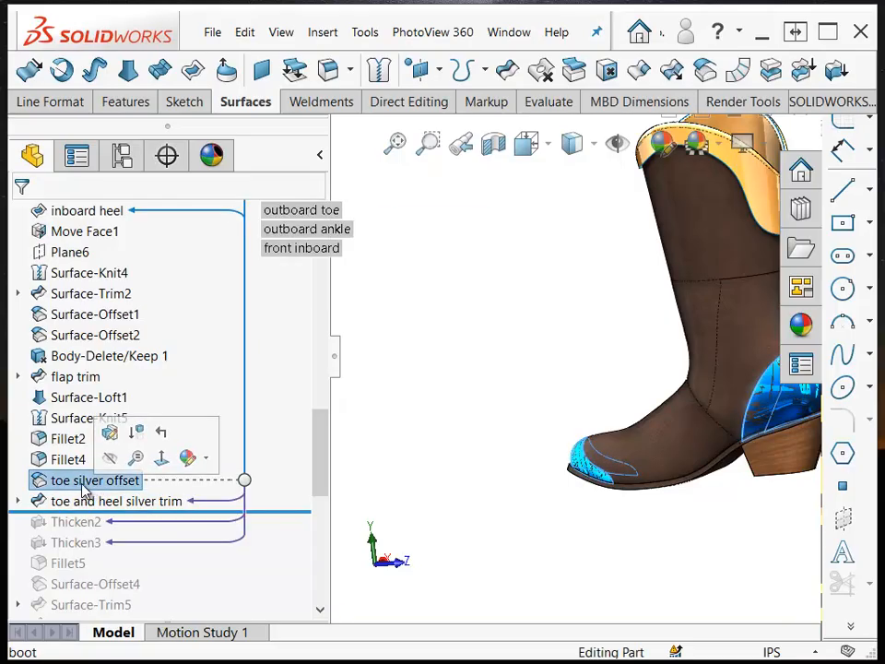
left_click(83, 487)
left_click(76, 479)
type("and heel")
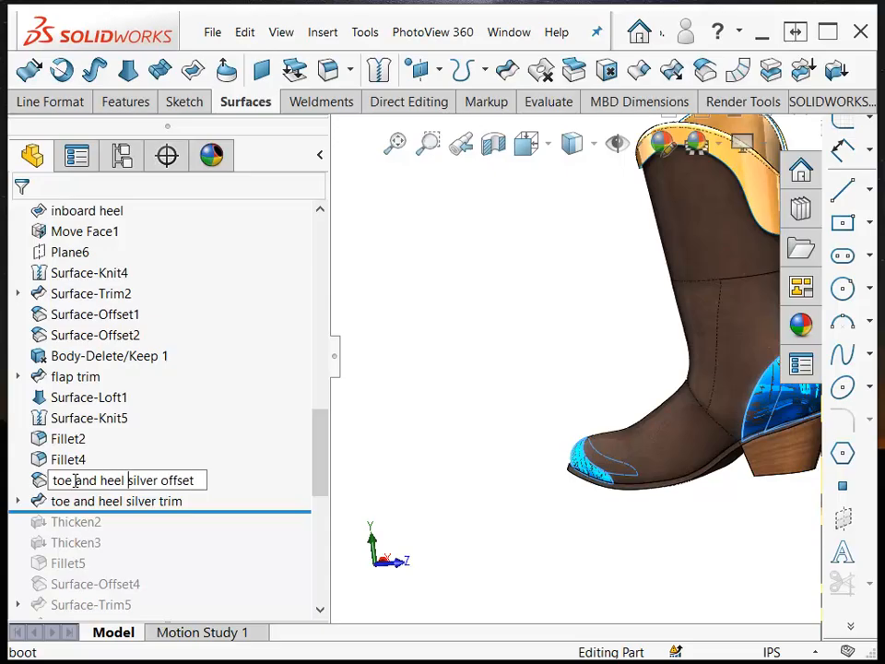
key("Return")
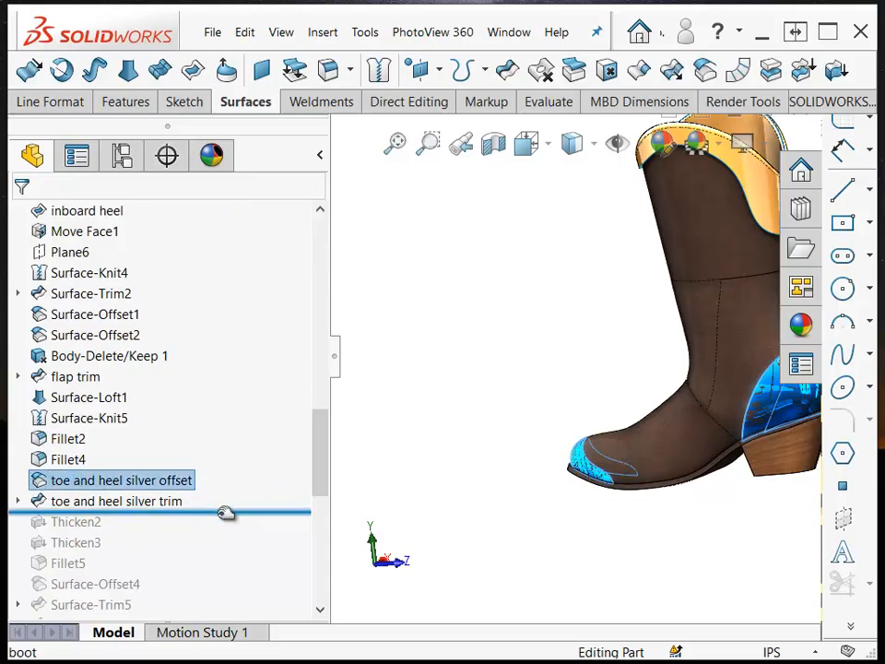
- Roll forward past Thicken2 and Thicken3 and view the thickened silver toe and heel on the whole boot
left_click_drag(228, 512, 178, 553)
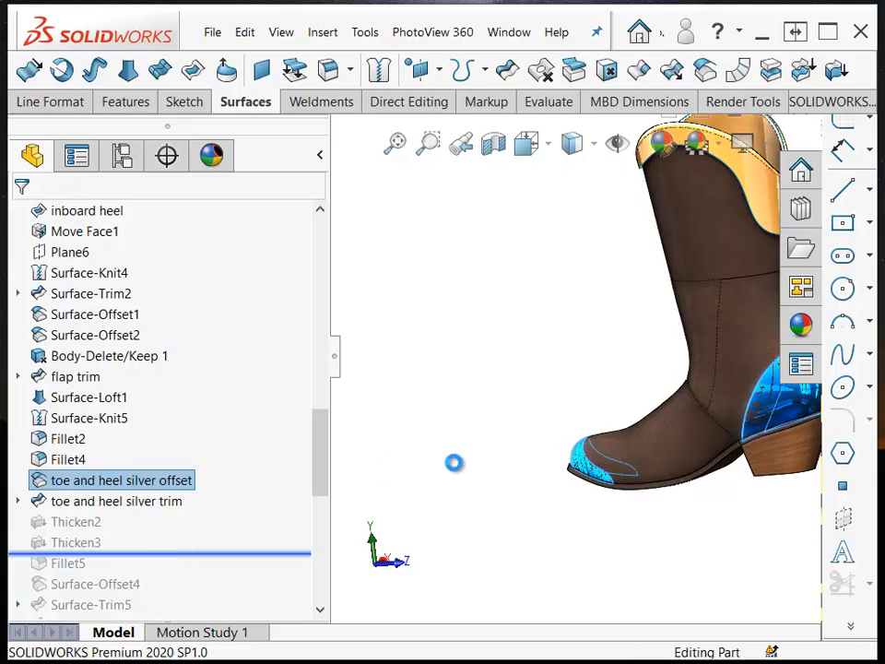
key("f")
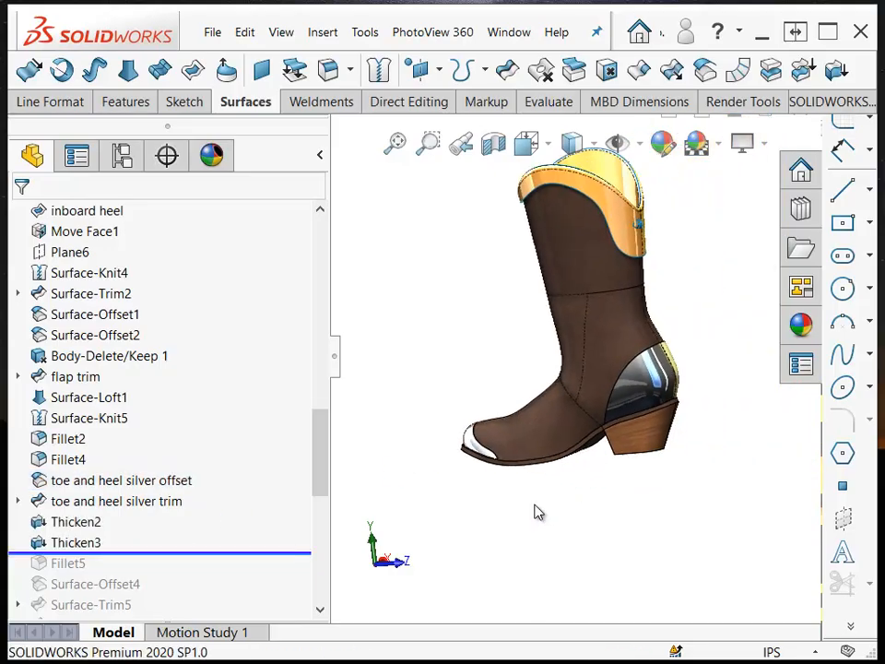
middle_click_drag(591, 444, 649, 398)
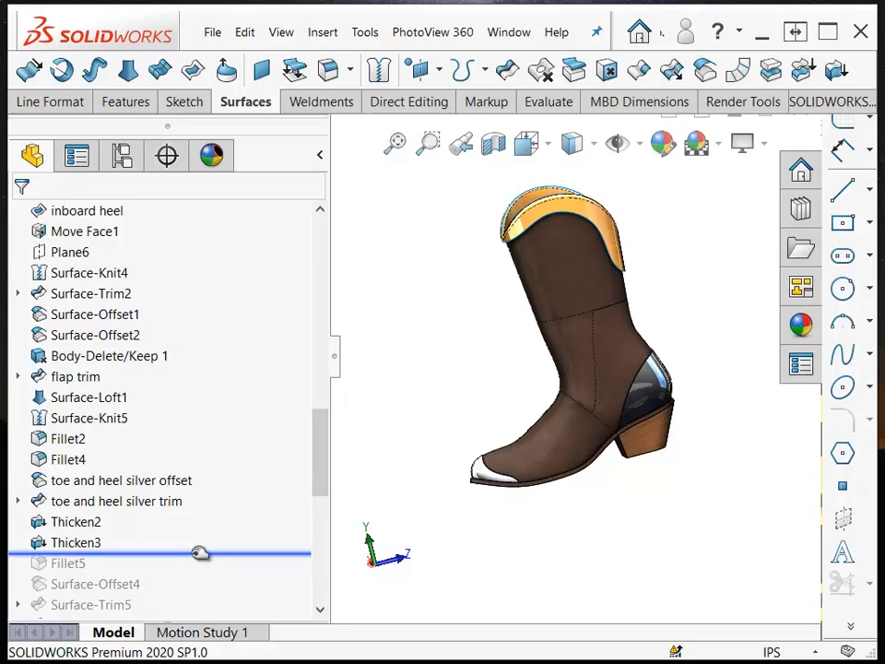
- Roll forward past Fillet5 and examine the edges it rounds on the silver toe and heel up close
left_click_drag(200, 551, 191, 569)
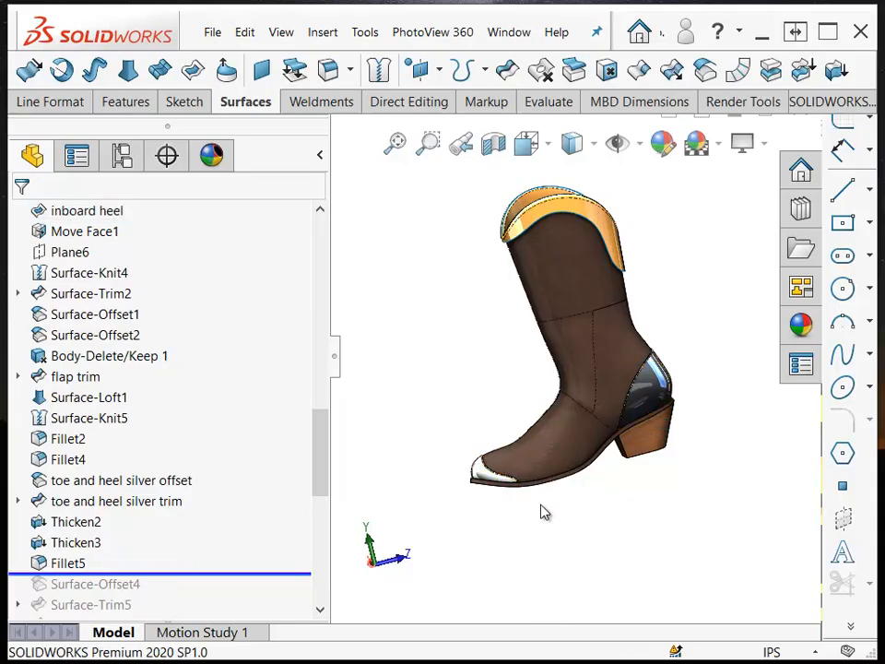
scroll(632, 396, "down", 5)
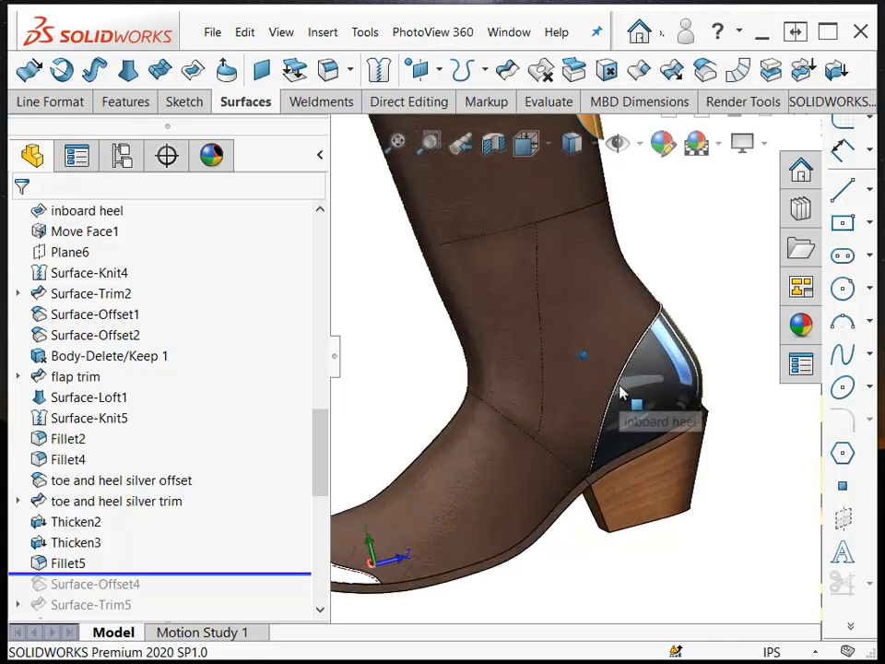
scroll(625, 411, "up", 3)
scroll(185, 553, "up", 2)
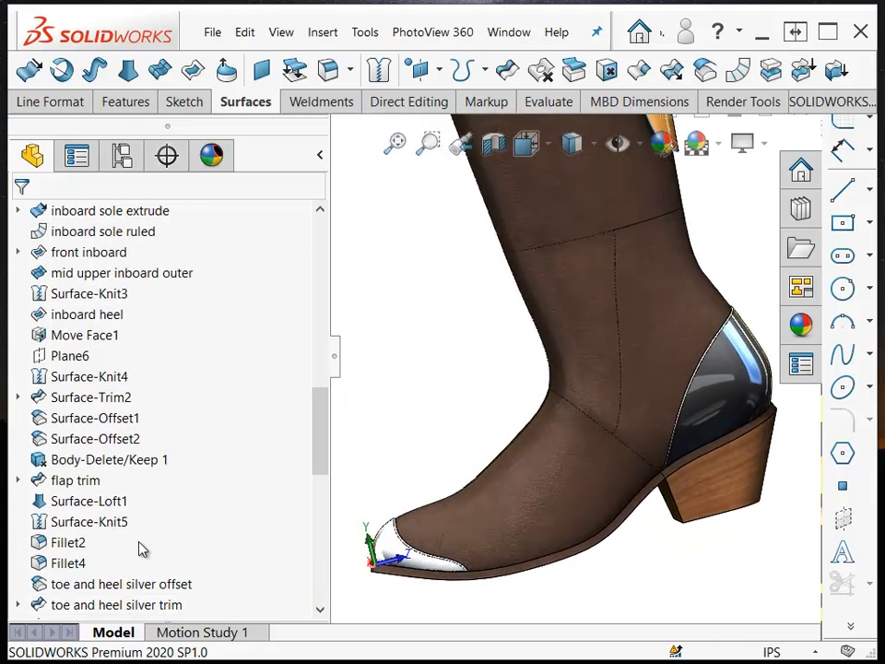
scroll(143, 550, "down", 4)
left_click(64, 398)
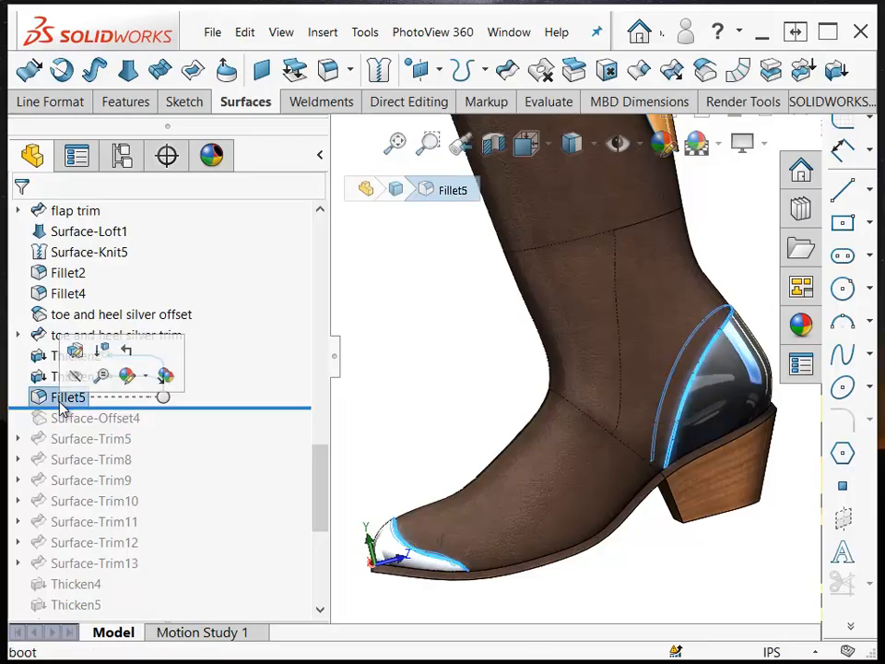
left_click(505, 607)
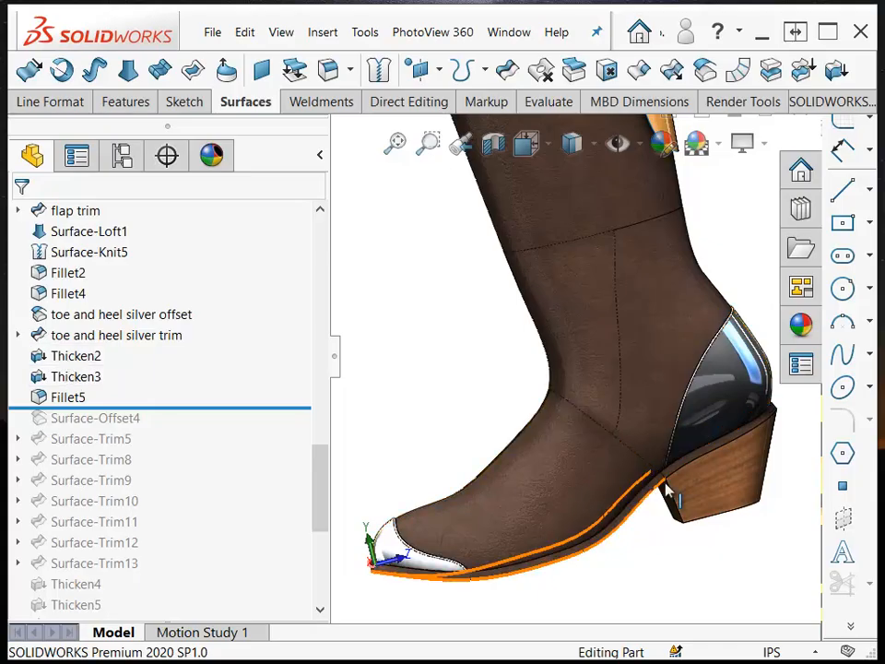
scroll(707, 469, "down", 5)
scroll(694, 490, "down", 2)
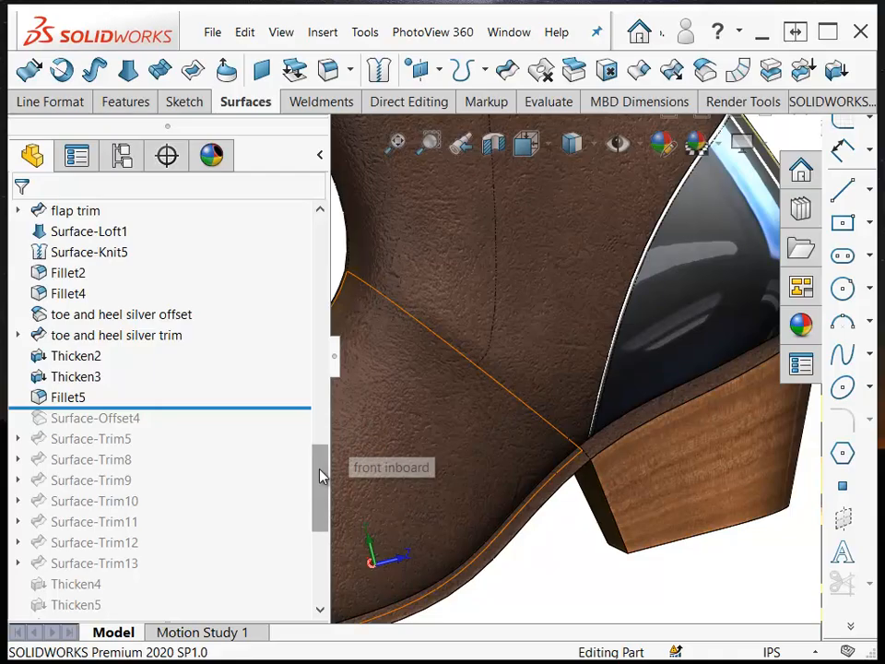
- Highlight the Fillet5 body in the solid bodies list to examine which parts of the boot it includes
scroll(301, 299, "up", 10)
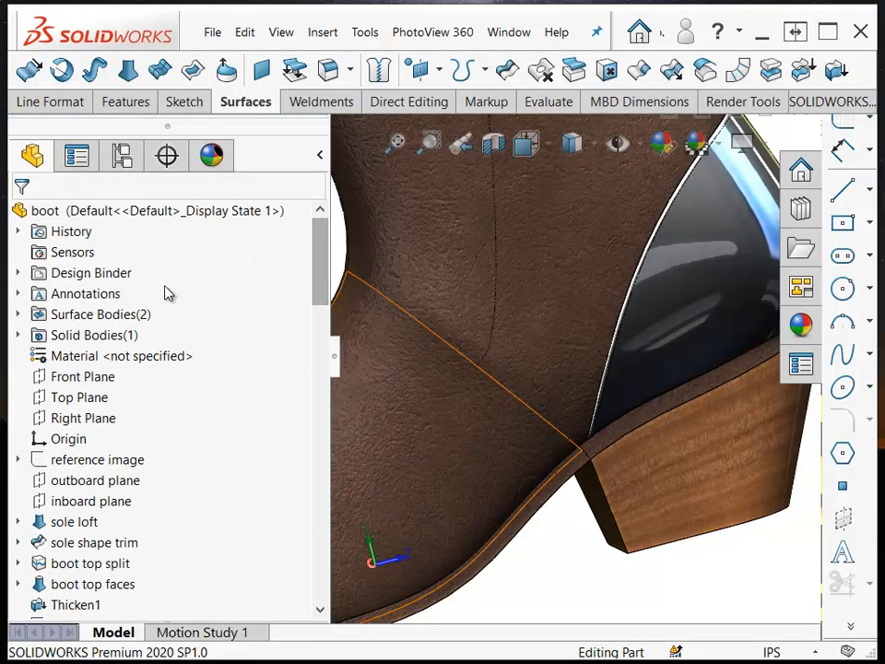
left_click(17, 335)
left_click(88, 357)
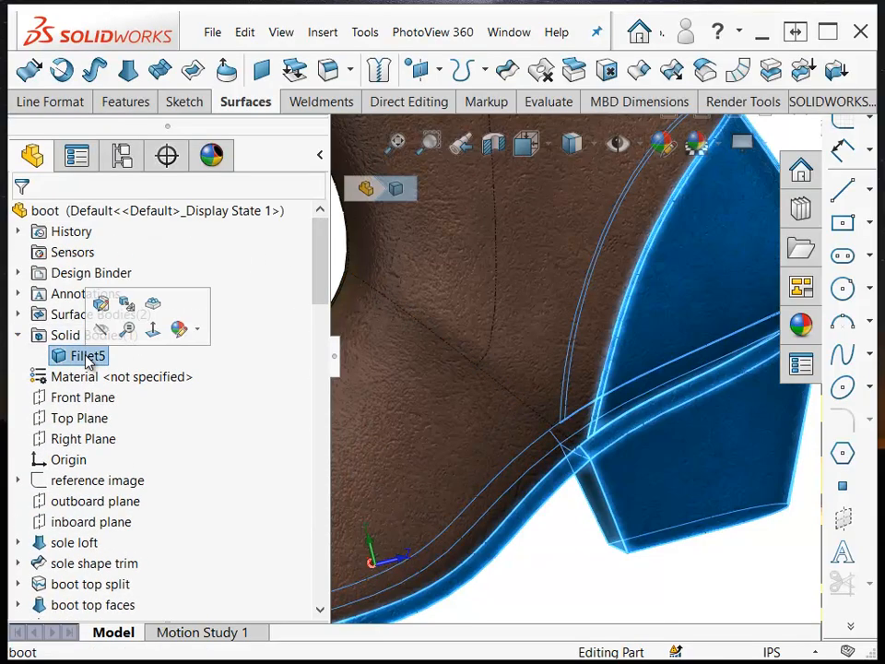
scroll(619, 382, "up", 5)
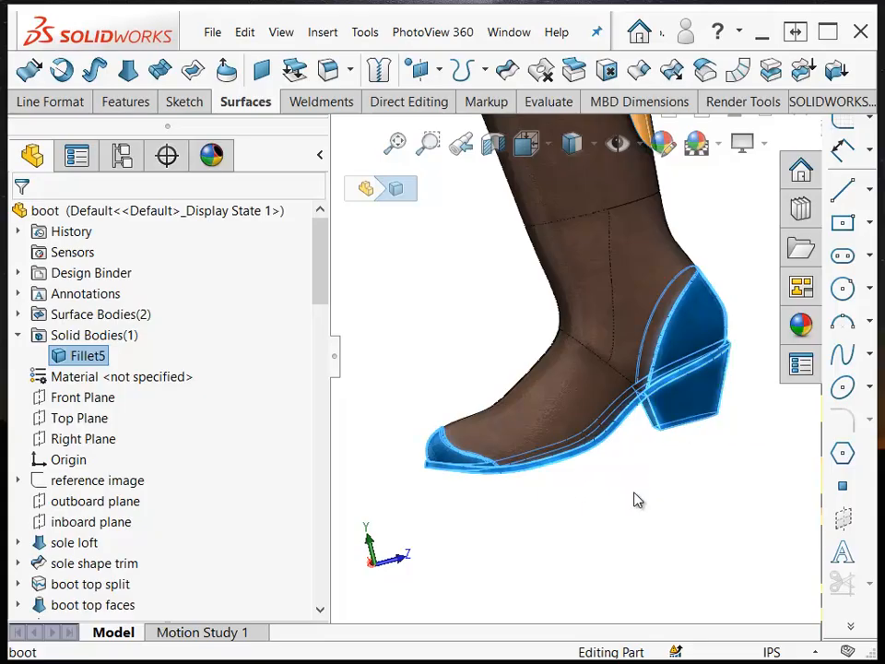
left_click(465, 530)
- Turn off Merge result in the Thicken3 feature of the silver heel
left_click_drag(316, 259, 336, 498)
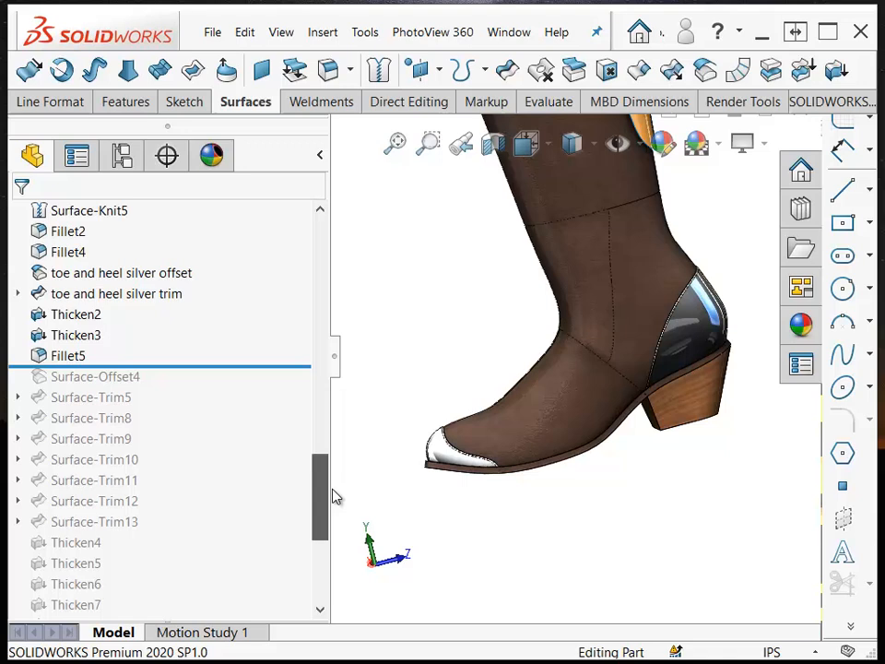
left_click(66, 357)
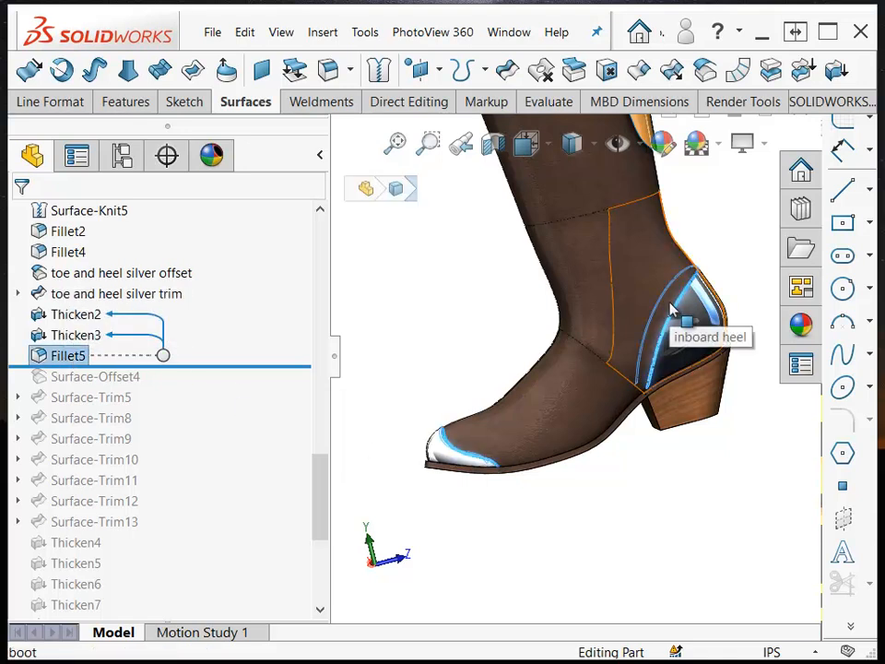
left_click(78, 338)
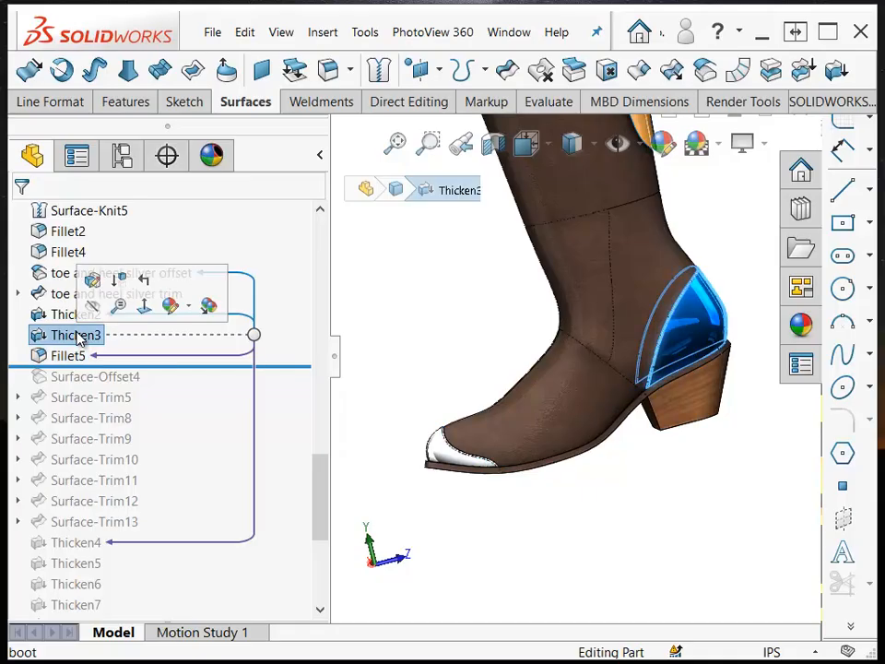
left_click(93, 281)
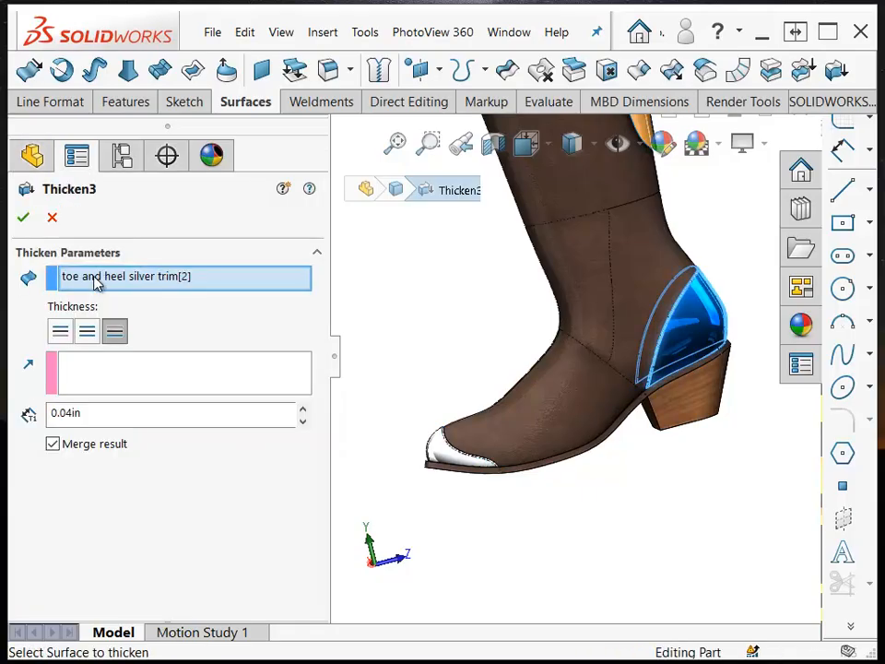
left_click(54, 444)
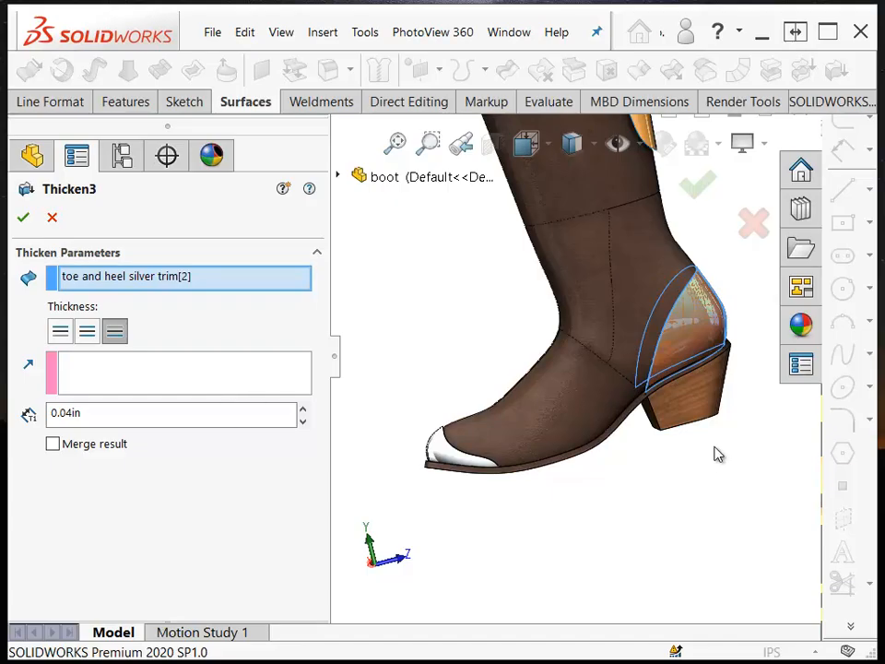
left_click(24, 217)
- Compare the extents of the Thicken3 and Fillet5 solid bodies by highlighting each one on the boot
left_click_drag(322, 510, 289, 270)
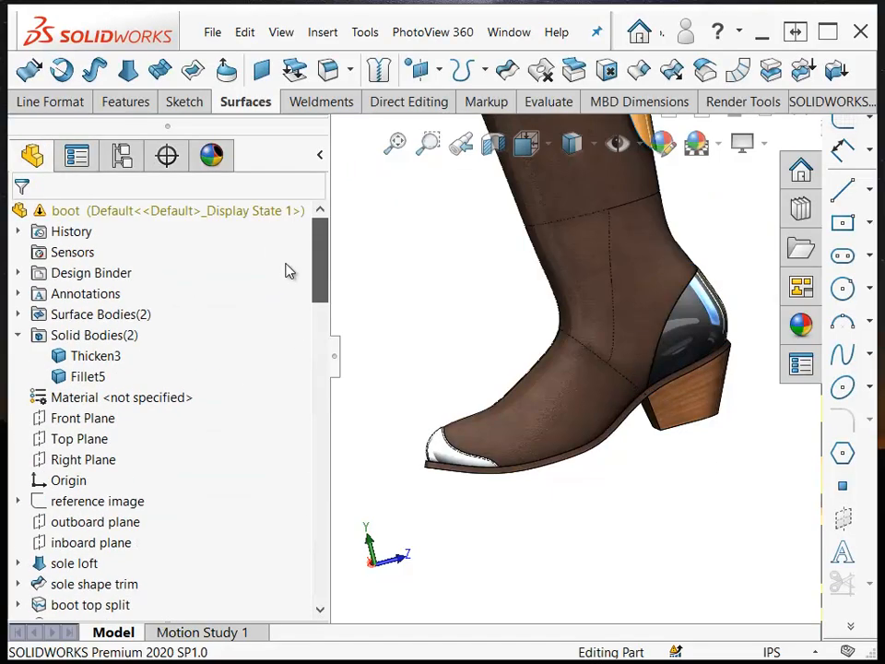
left_click(101, 356)
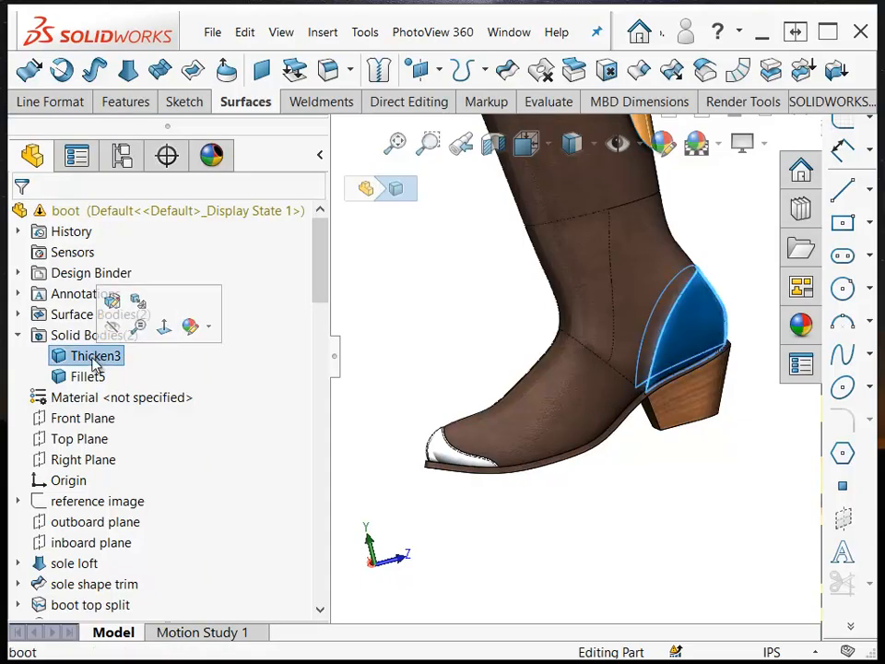
left_click(83, 376)
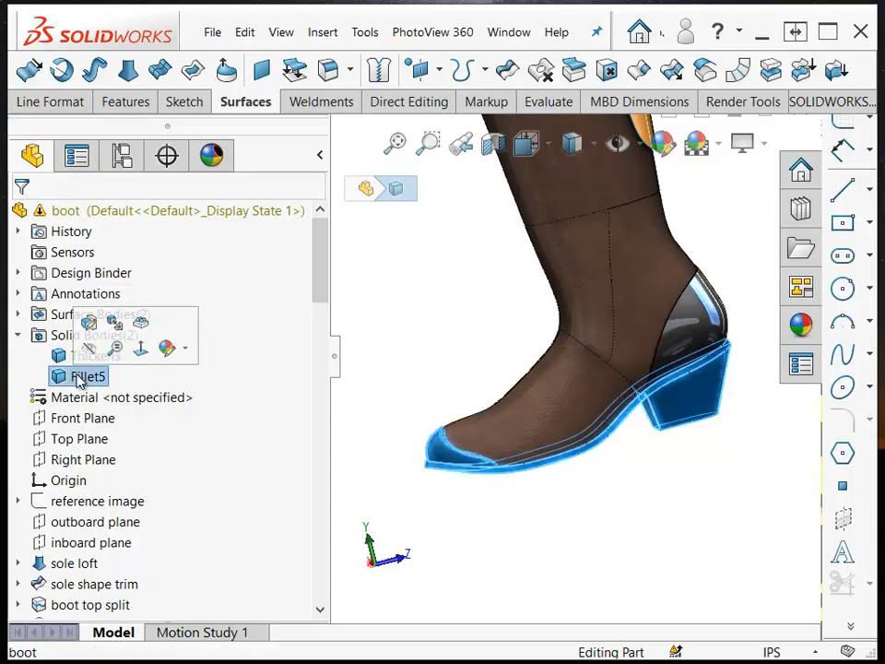
left_click(20, 336)
left_click_drag(324, 243, 337, 464)
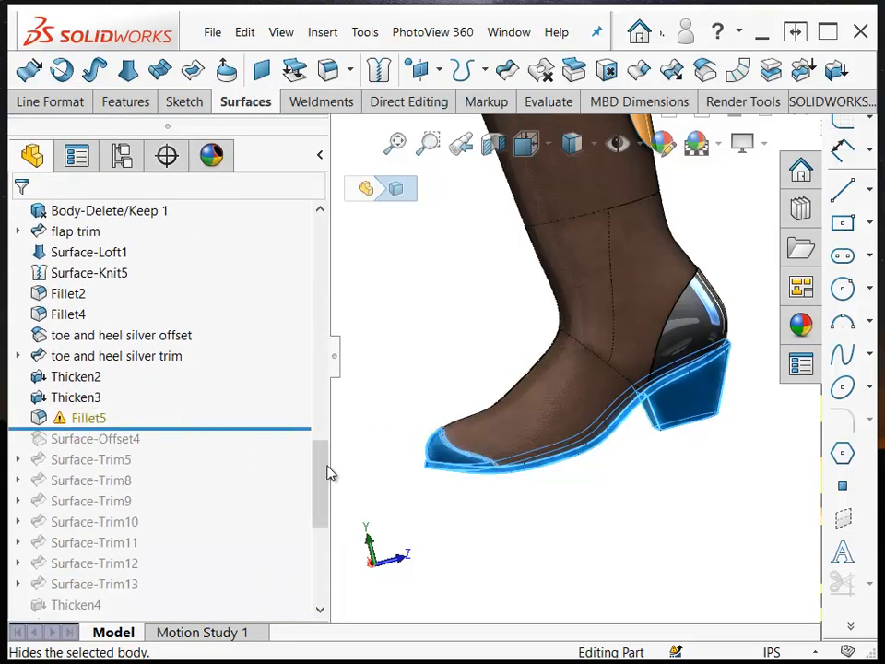
left_click(471, 539)
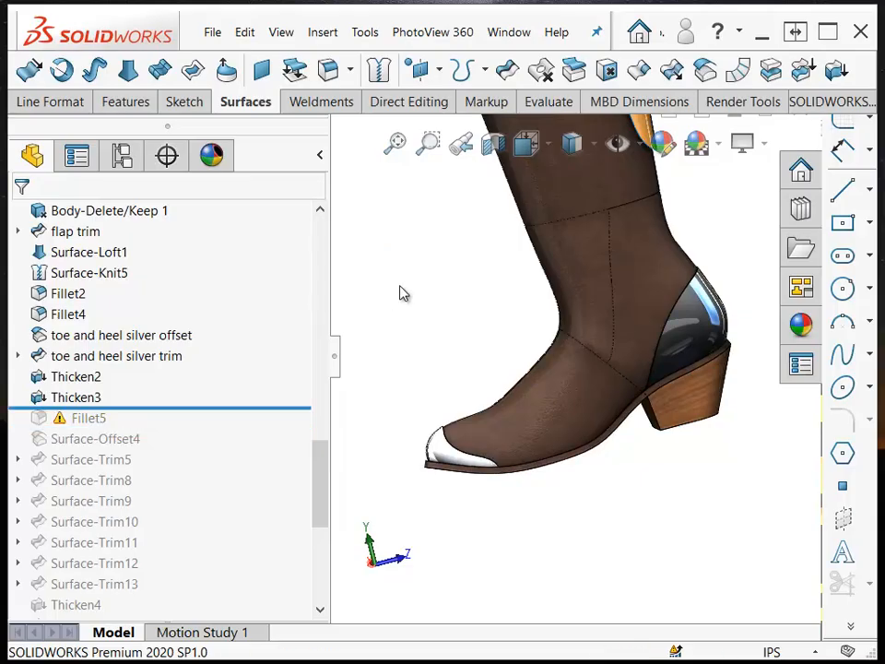
- Turn Merge result back on in Thicken3 and check the edges of Fillet5
left_click(76, 396)
left_click(90, 346)
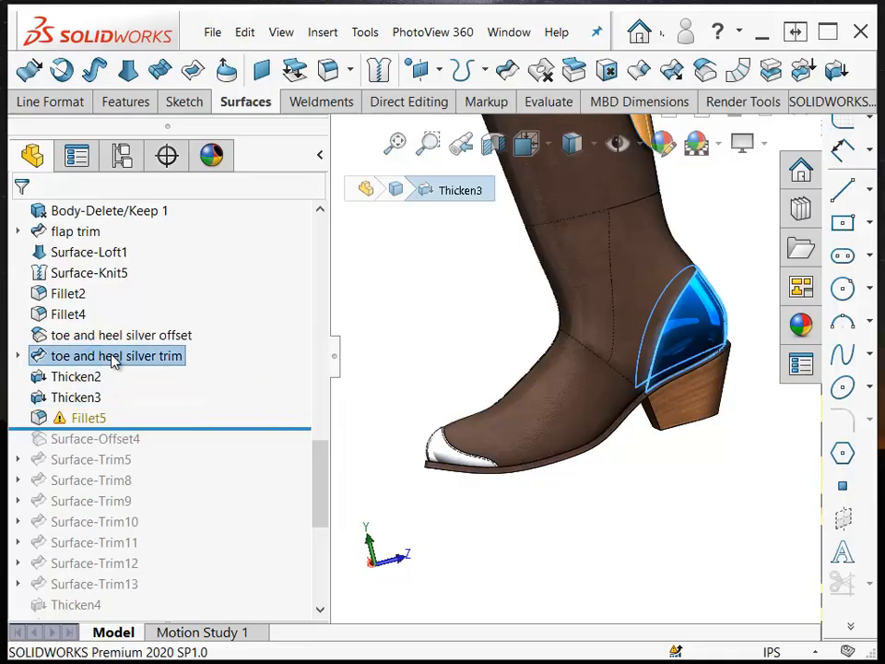
left_click(24, 217)
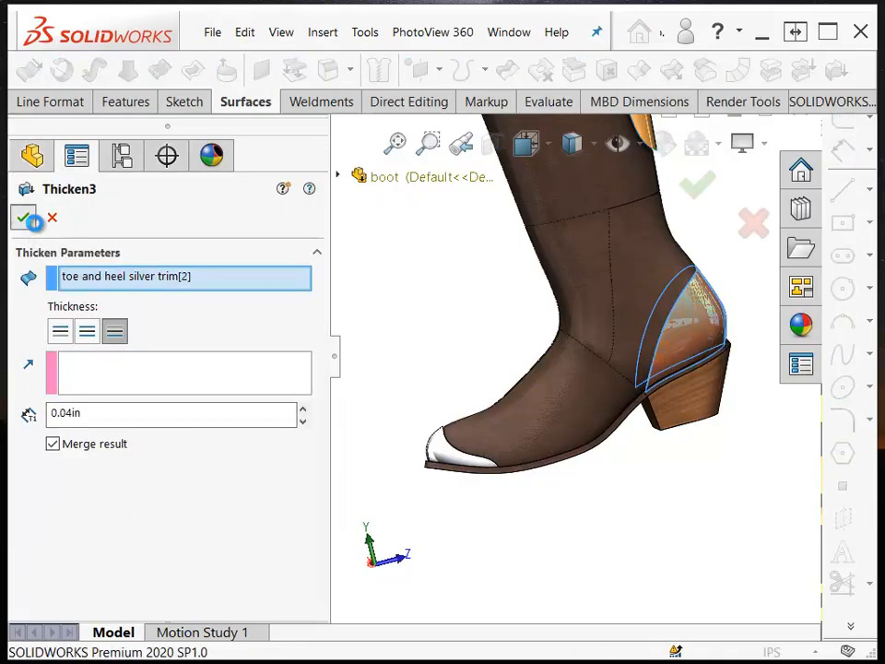
left_click(55, 418)
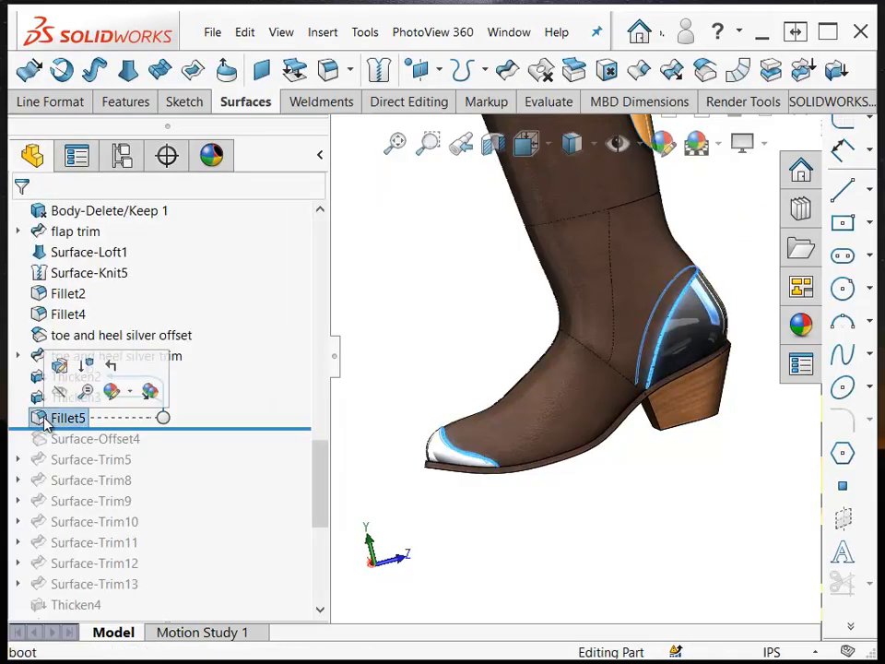
left_click(460, 511)
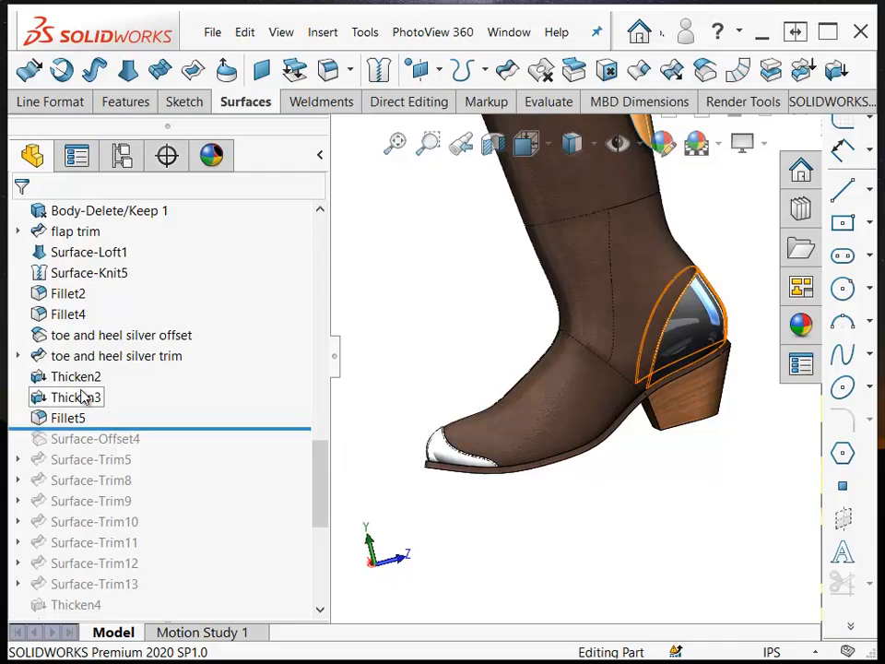
- Roll forward past Surface-Offset4 and Surface-Trim5 to show the red Z on the flap in front view
left_click_drag(186, 427, 166, 443)
key("ctrl+1")
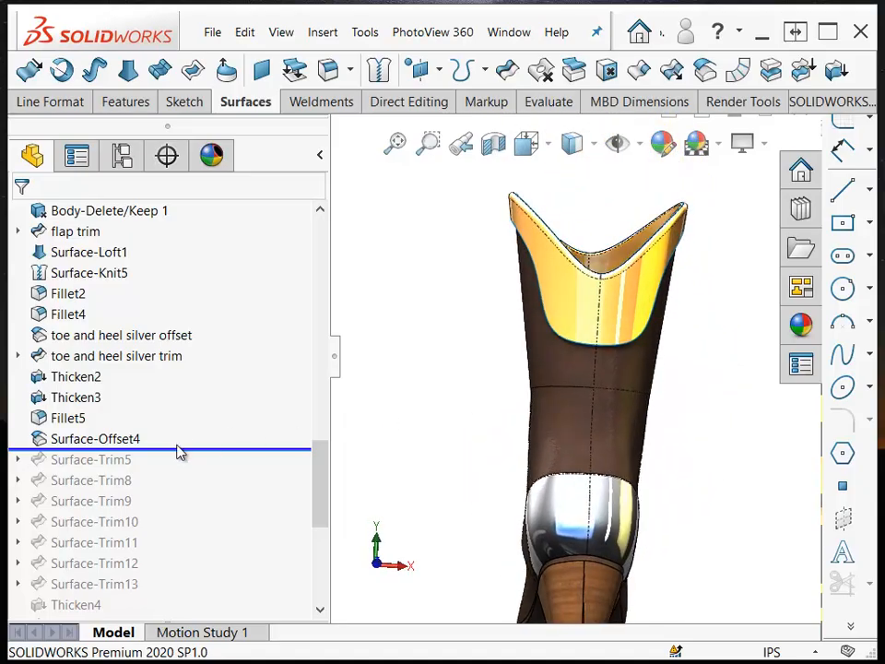
left_click_drag(183, 446, 169, 468)
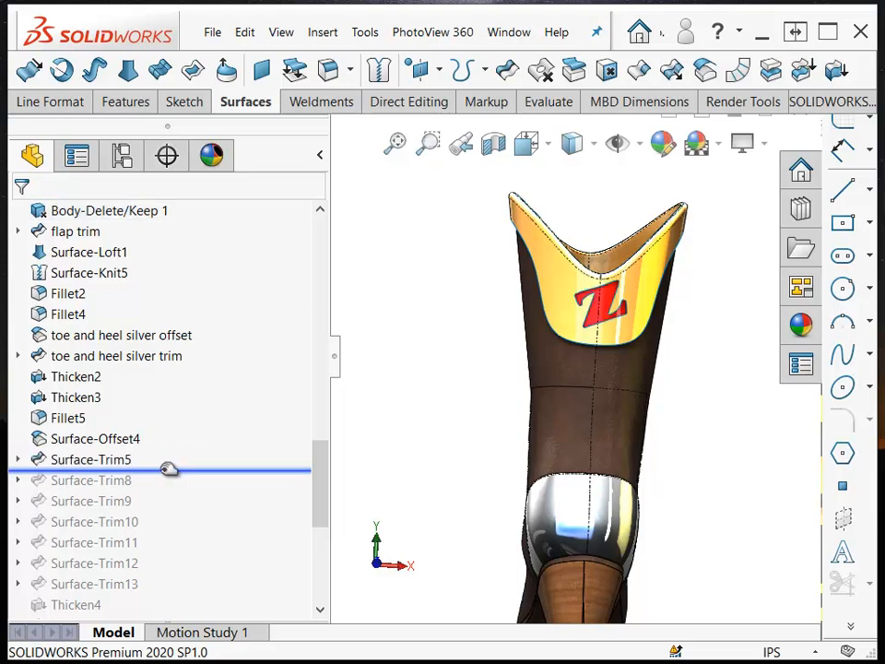
left_click(79, 444)
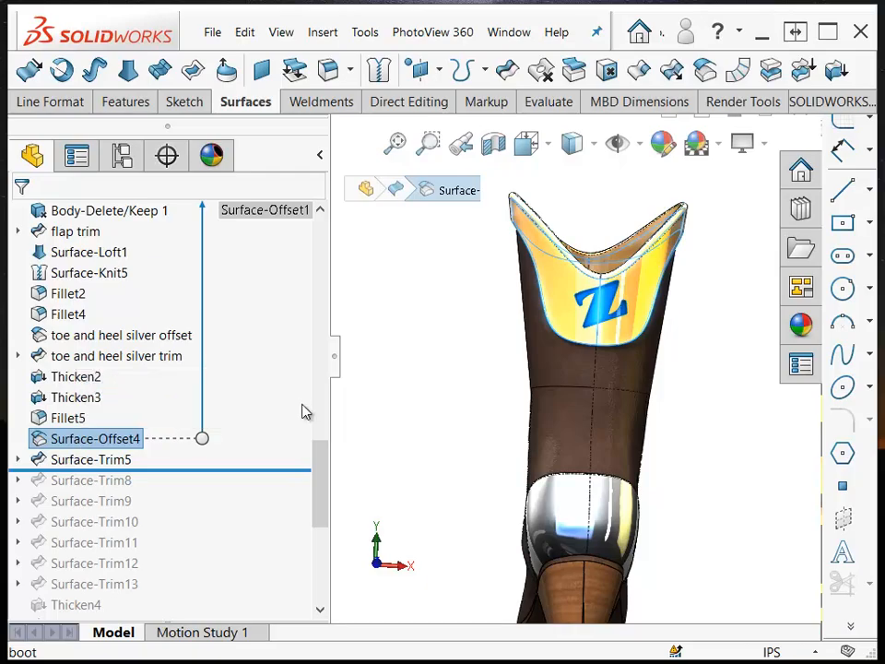
left_click(393, 417)
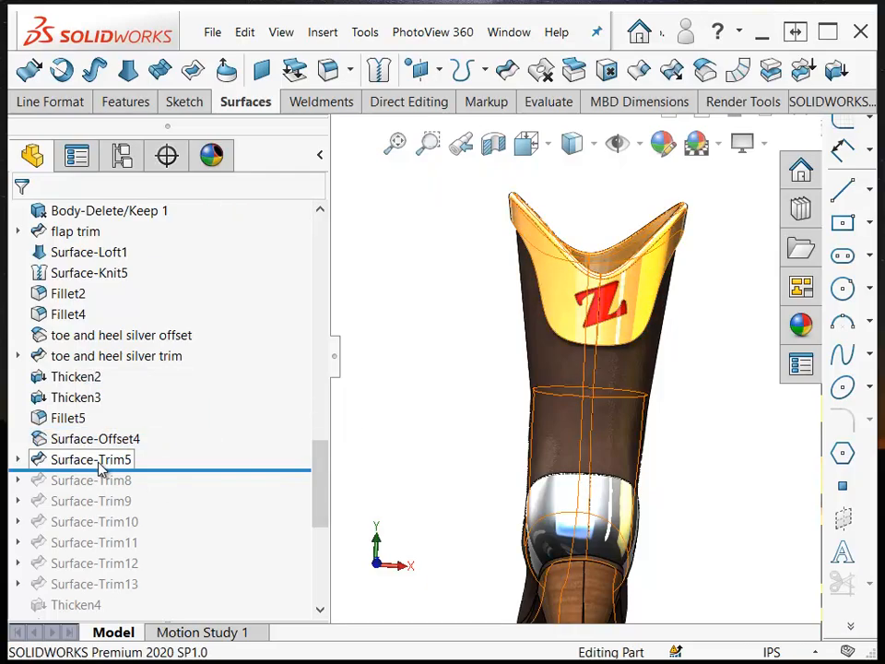
- Examine the Surface-Trim5 feature and the Surface-Offset4 face that forms the red Z on the boot's flap
left_click(102, 469)
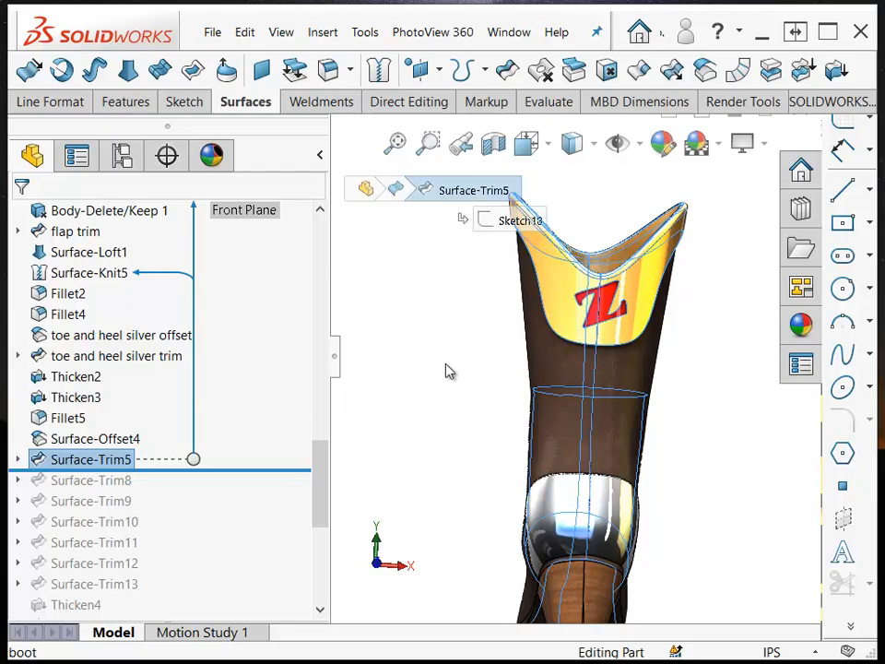
left_click(390, 391)
scroll(576, 322, "down", 8)
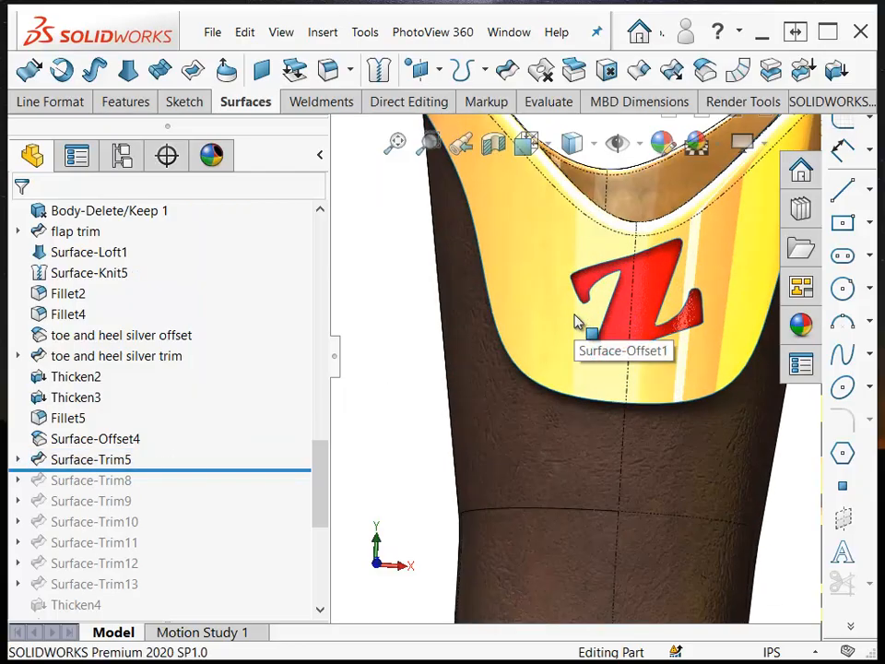
scroll(582, 319, "down", 1)
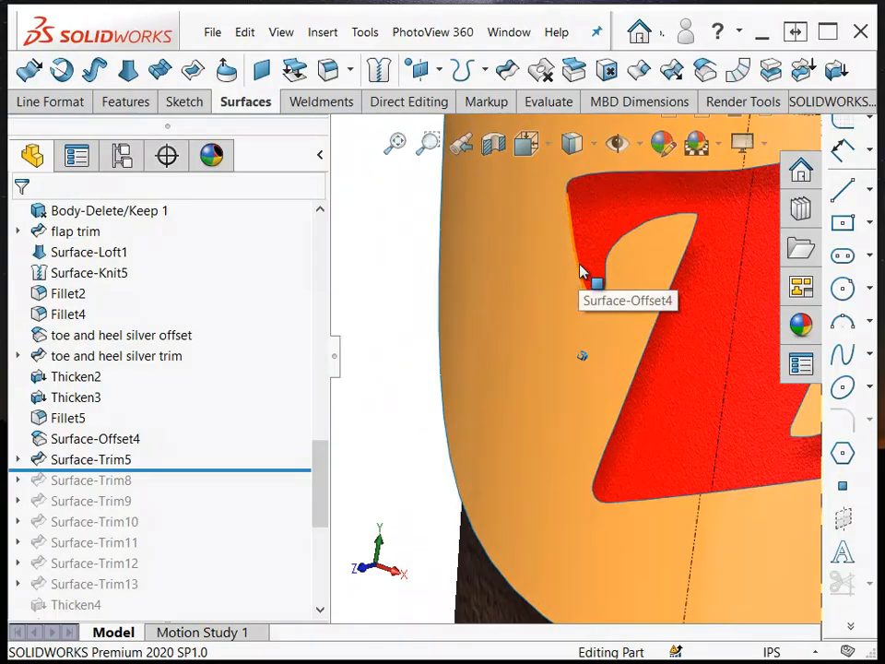
middle_click_drag(580, 265, 582, 244)
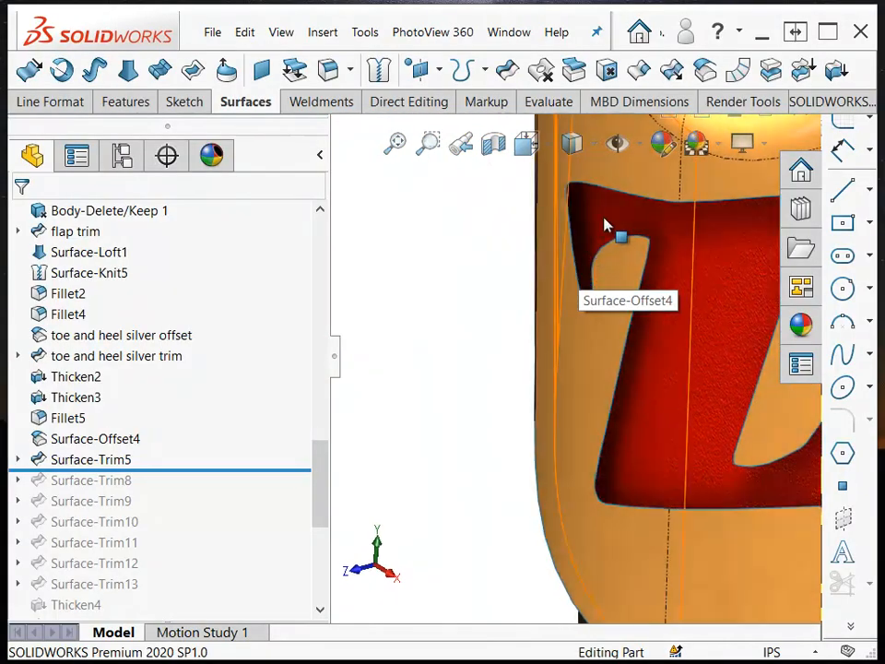
left_click(605, 220)
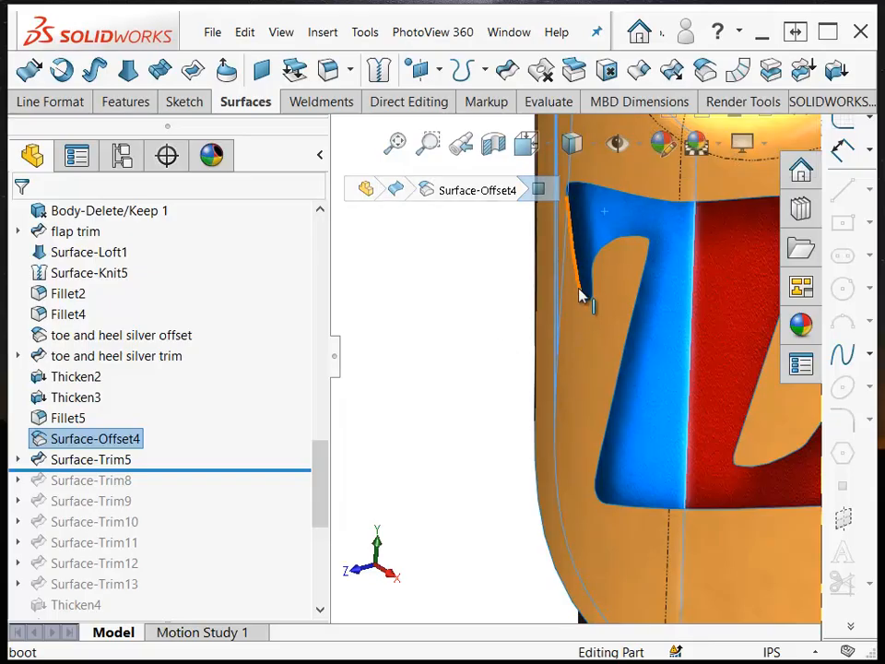
left_click(467, 377)
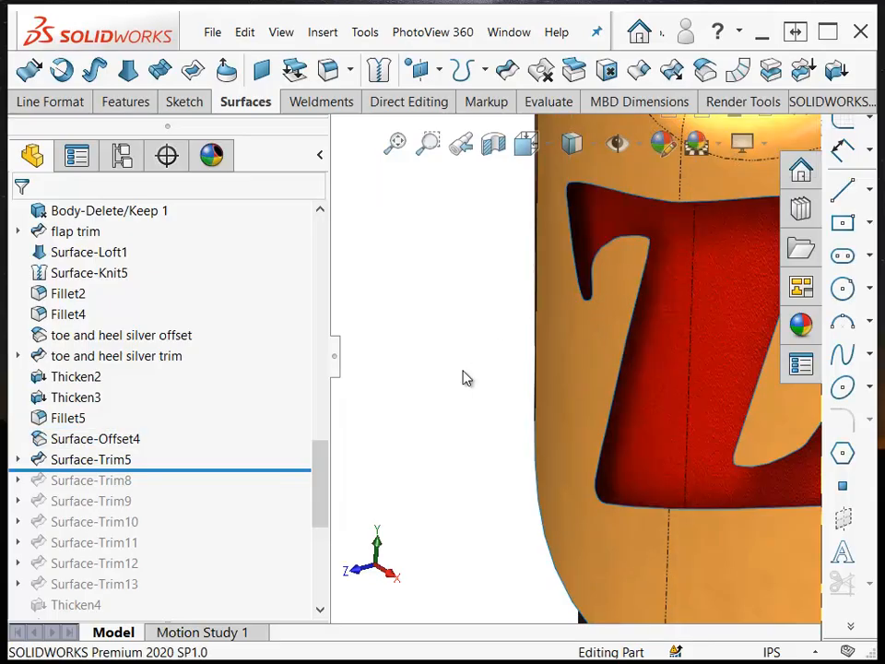
- Roll forward past Surface-Trim8 through Surface-Trim13 and view the decorative cut-outs on the boot from several sides
scroll(467, 377, "up", 2)
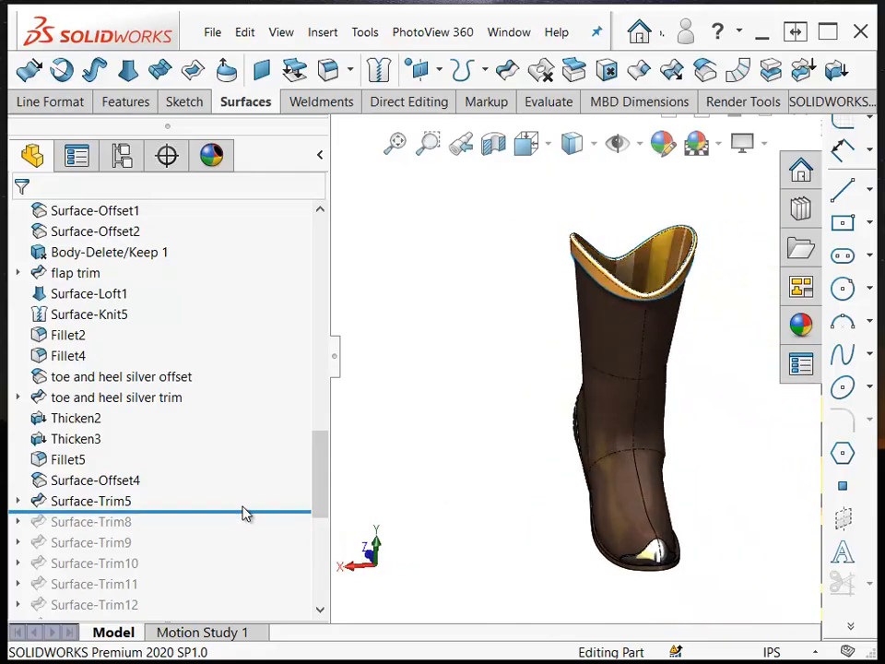
left_click_drag(182, 513, 157, 341)
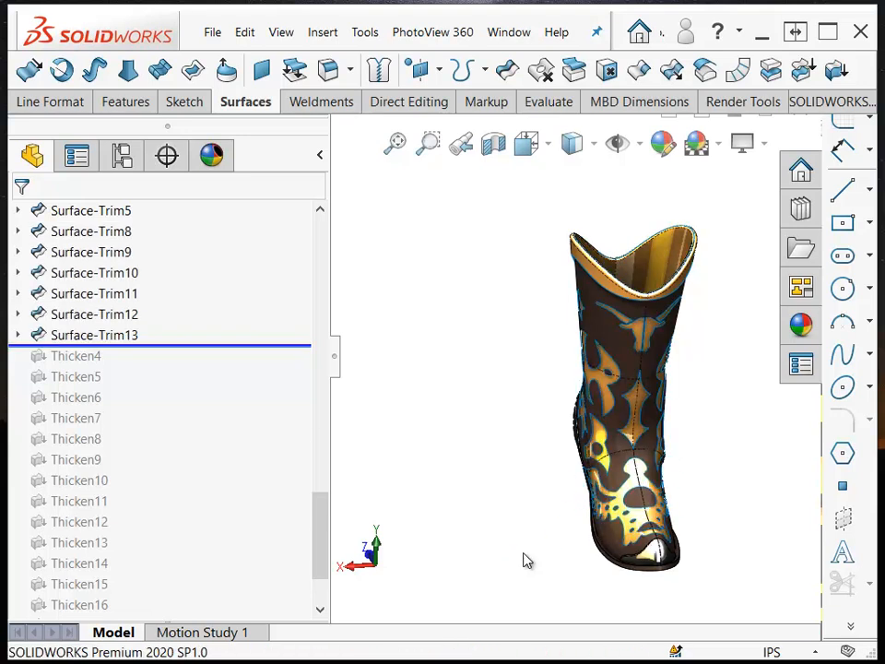
middle_click_drag(523, 553, 527, 548)
key("ctrl+4")
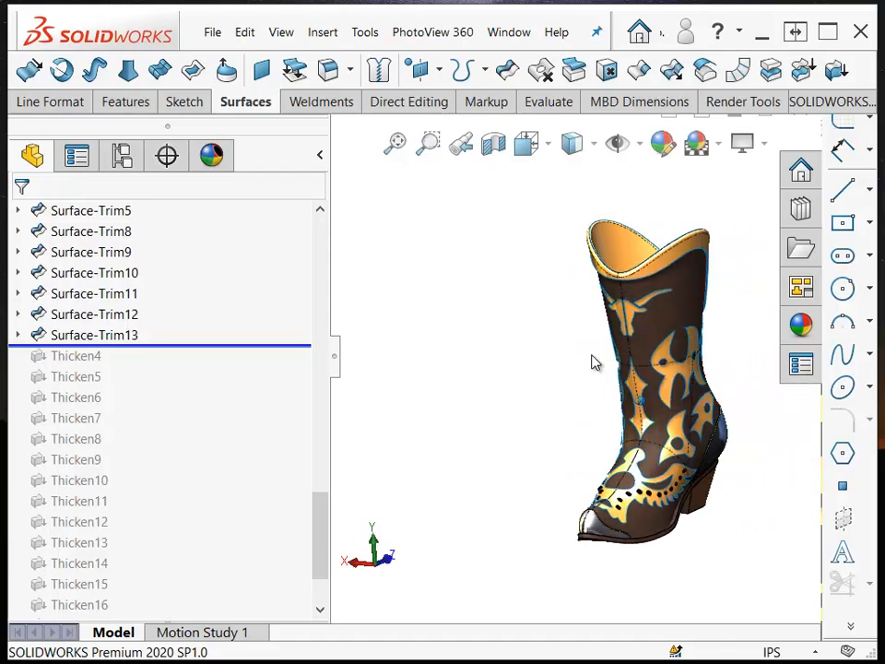
- Roll forward past Thicken4 through Thicken18 and inspect the raised leather shapes on the front of the boot up close
mouse_move(175, 345)
left_mouse_down()
mouse_move(184, 410)
mouse_move(130, 601)
mouse_move(138, 529)
left_mouse_up()
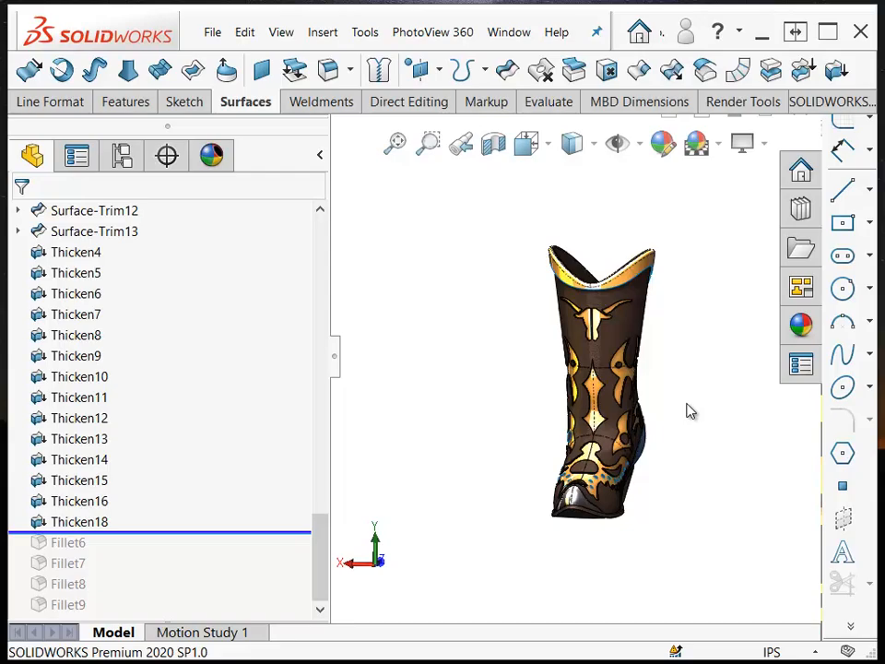
scroll(686, 412, "down", 6)
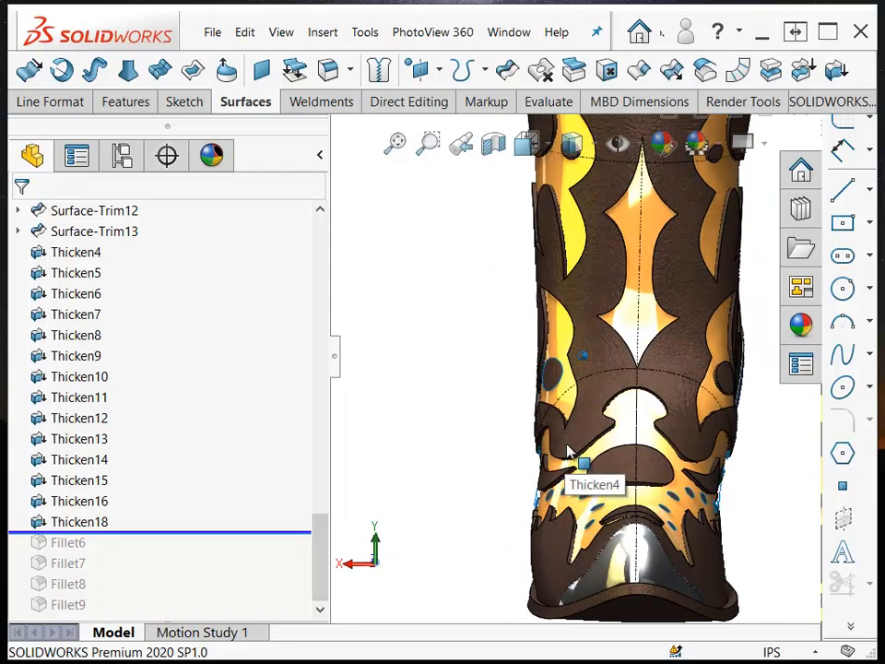
middle_click_drag(566, 444, 569, 441)
scroll(538, 378, "down", 5)
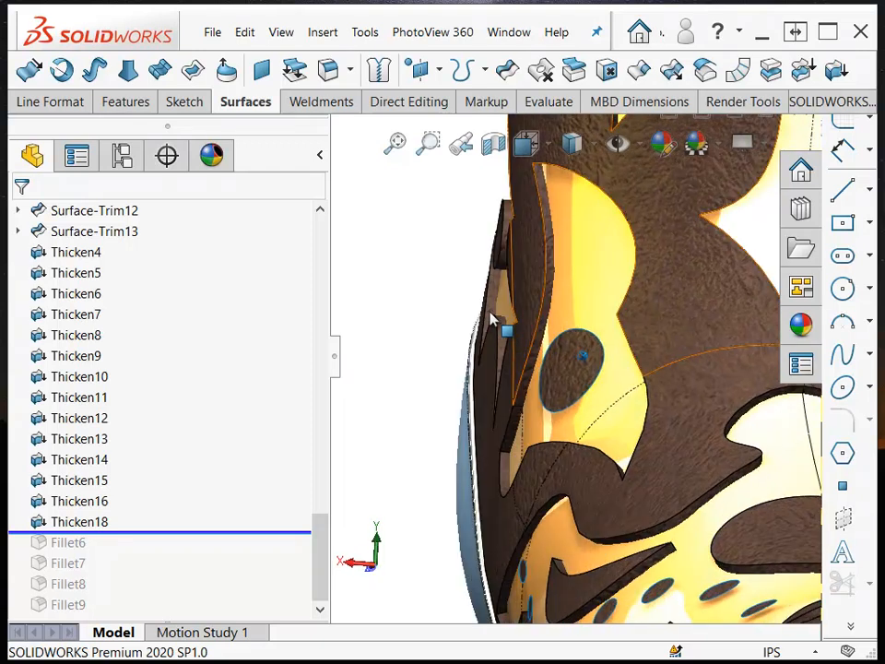
- Compare the thickened oval of Thicken8 with the oval of the outboard front surface, checking the latter edge-on
left_click(429, 213)
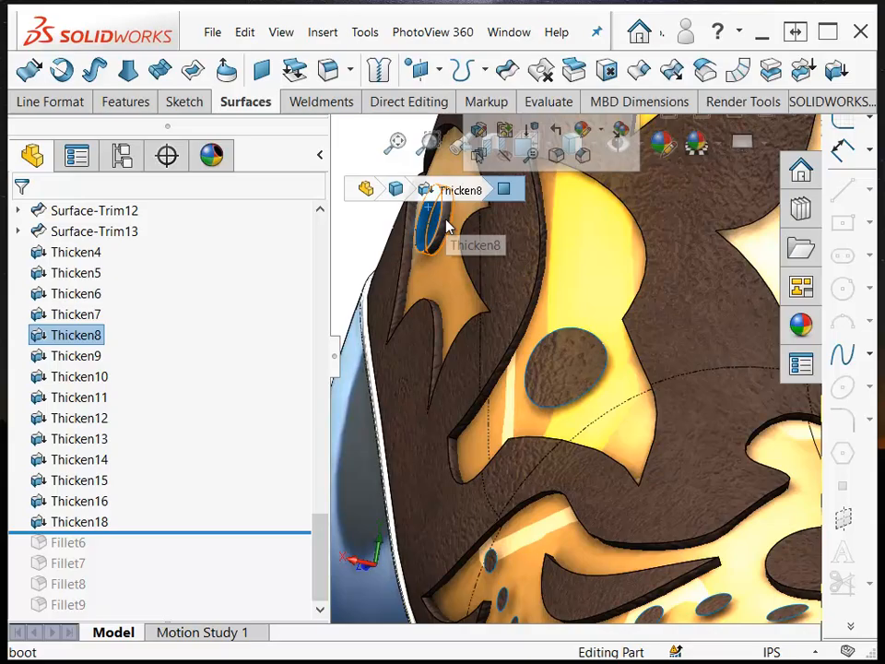
left_click(447, 223)
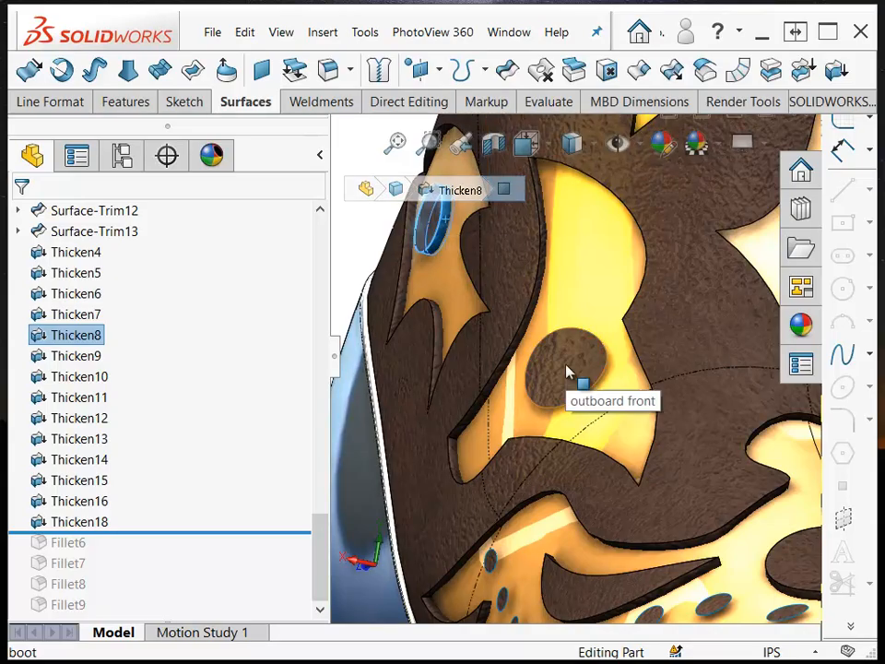
left_click(567, 370)
middle_click_drag(567, 371, 578, 397)
left_click(476, 364)
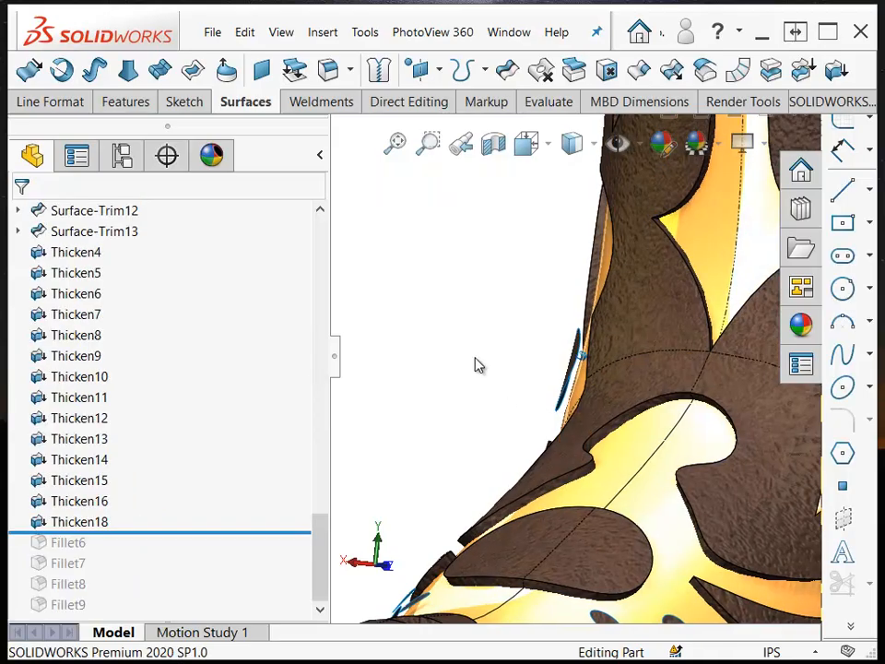